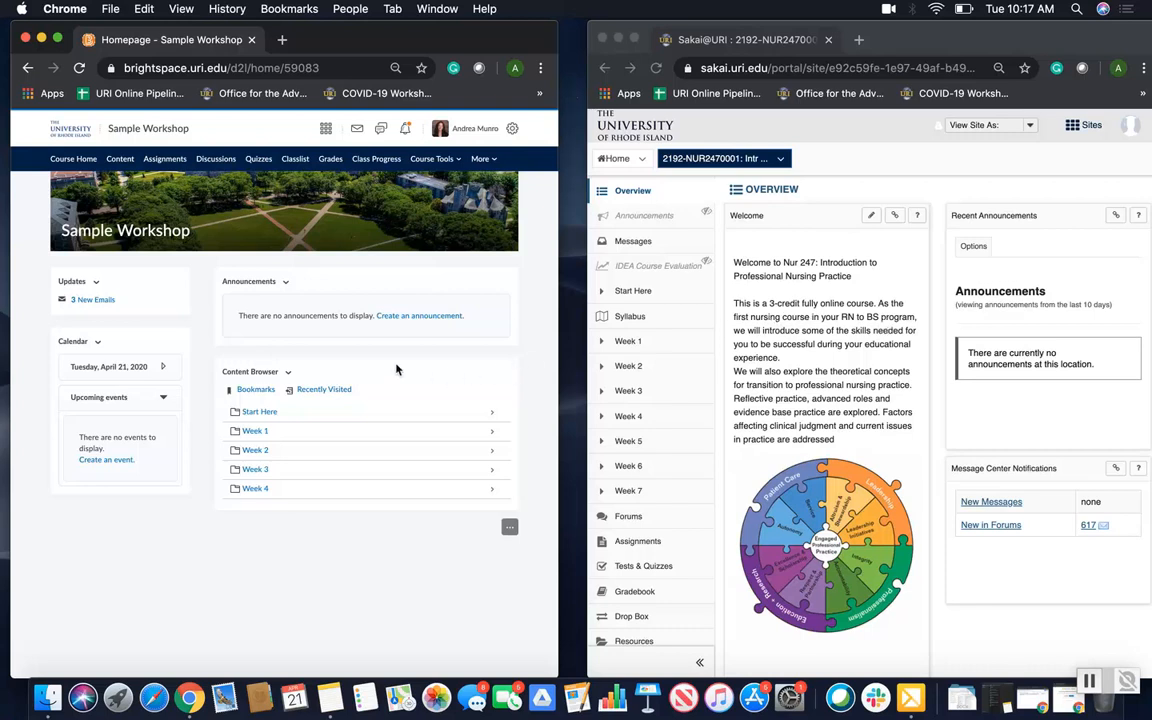
Open the Overview page in the Sample Workshop course content, start adding a welcome message, and enlarge its text editor
{"action": "left_click", "coordinate": [119, 162]}
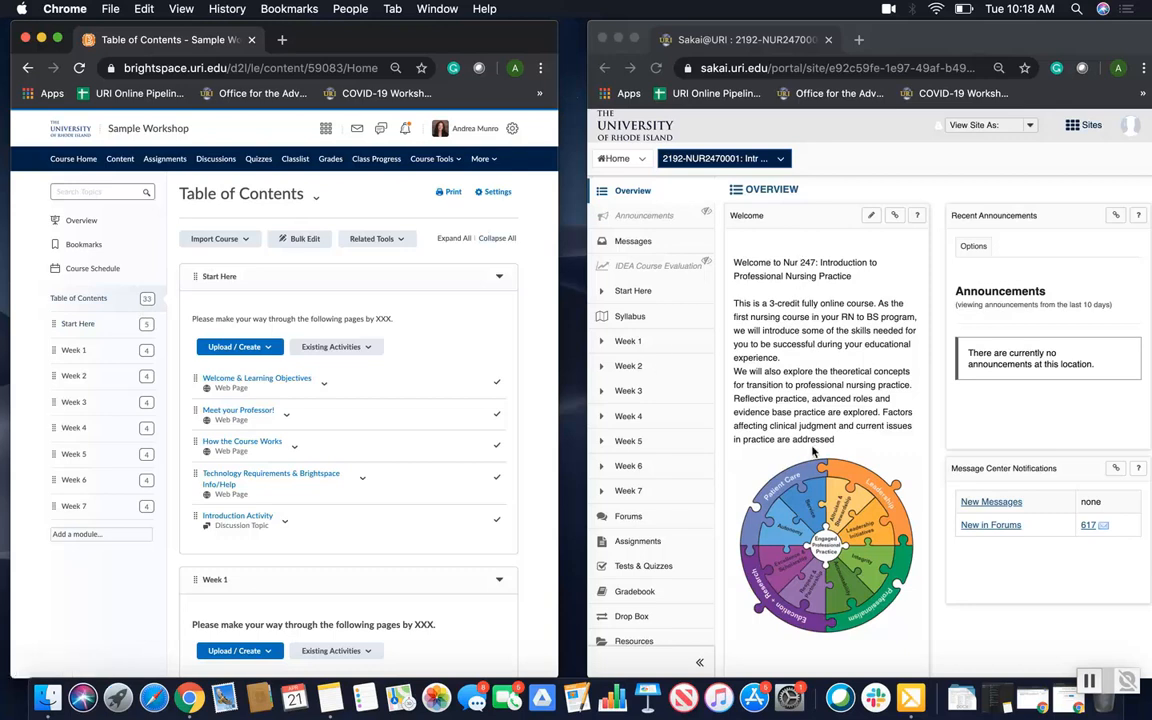
{"action": "left_click", "coordinate": [72, 224]}
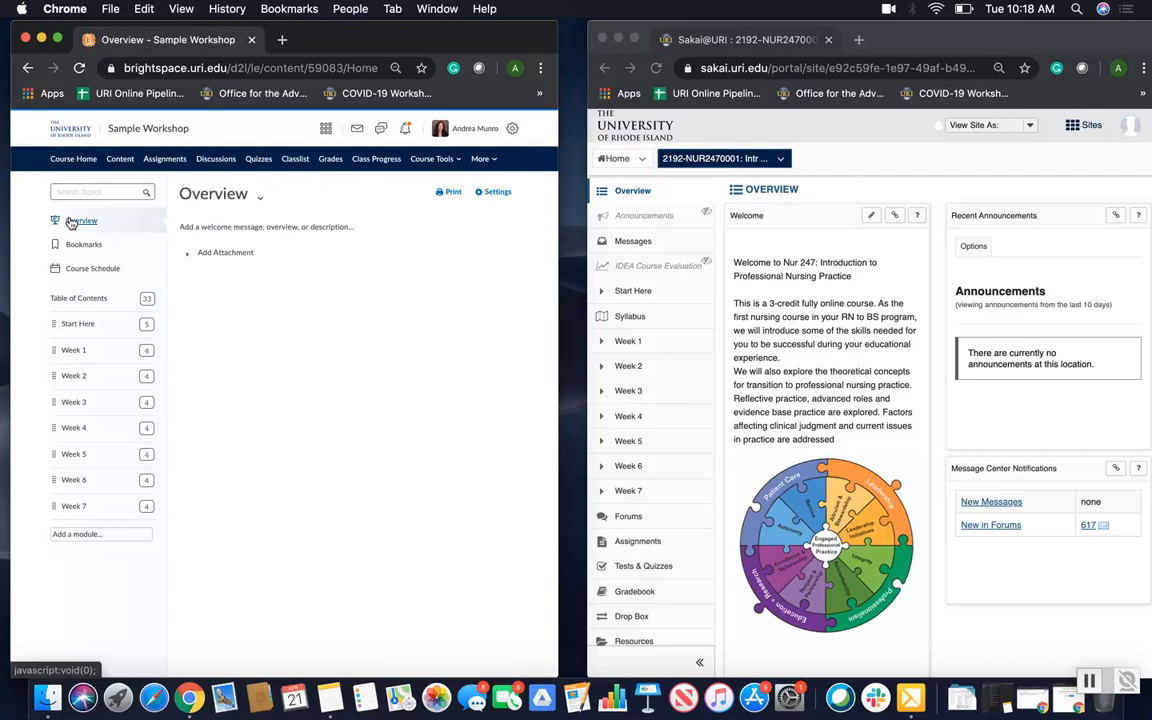
{"action": "left_click", "coordinate": [261, 200]}
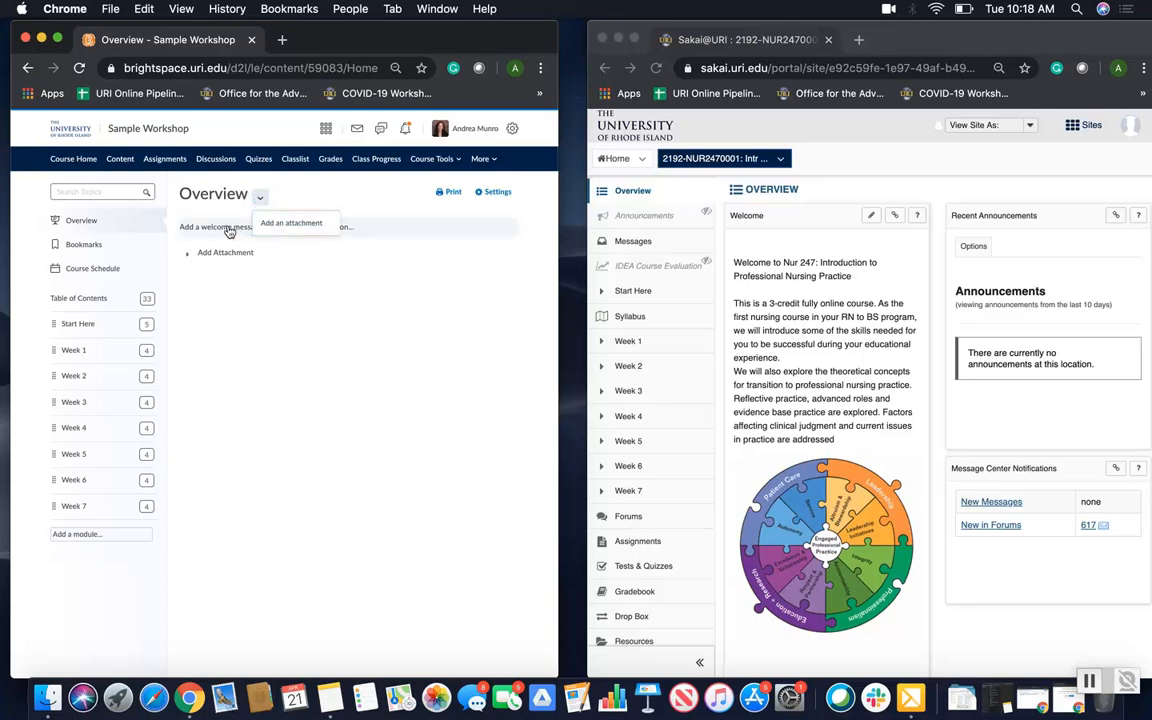
{"action": "left_click", "coordinate": [226, 231]}
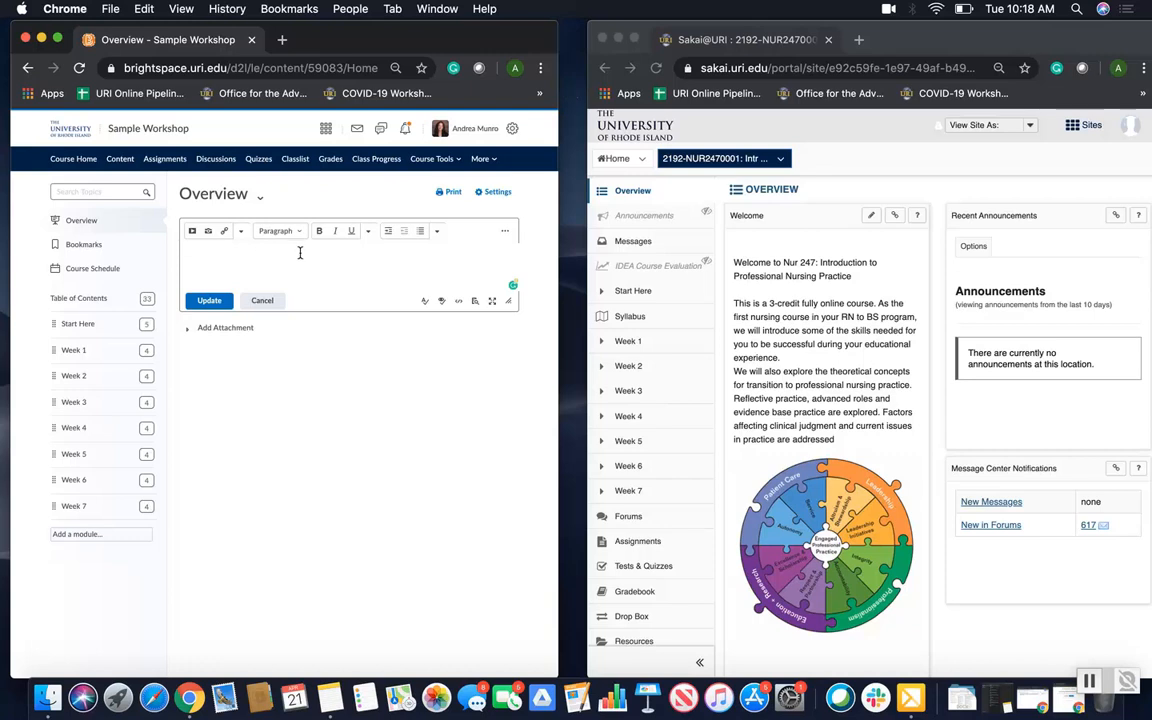
{"action": "left_click_drag", "start_coordinate": [509, 309], "coordinate": [544, 356]}
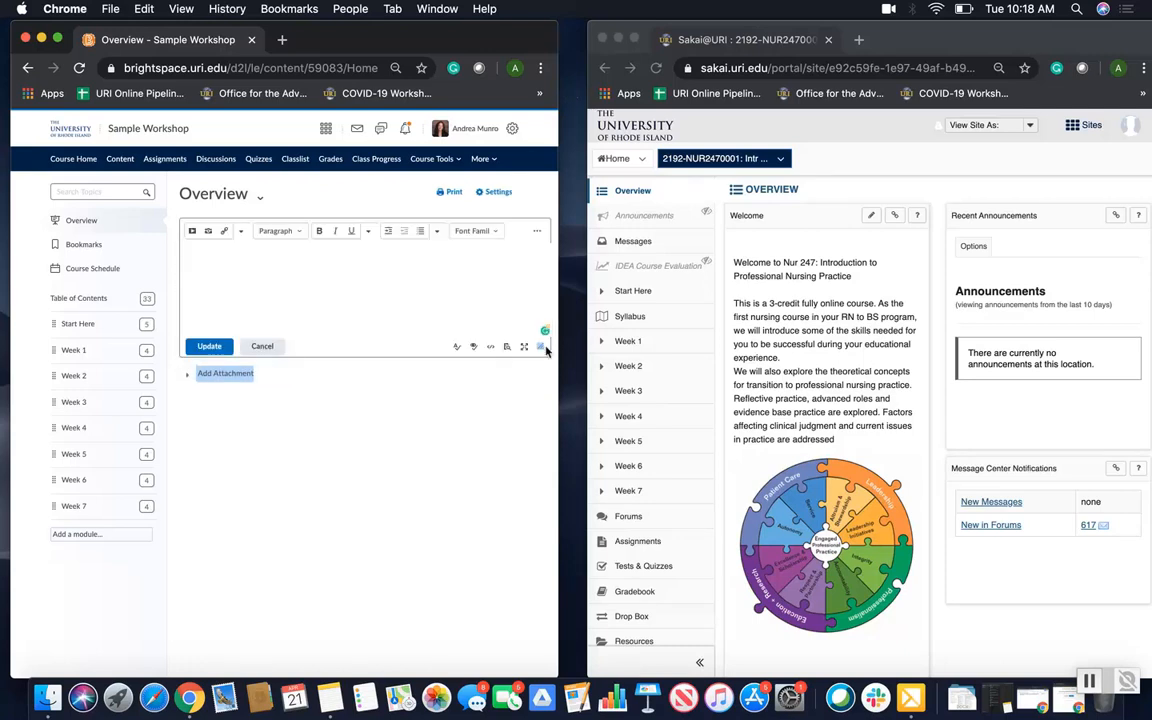
Switch to the Sakai course site, open its Welcome section for editing, and widen that browser window
{"action": "left_click", "coordinate": [843, 318]}
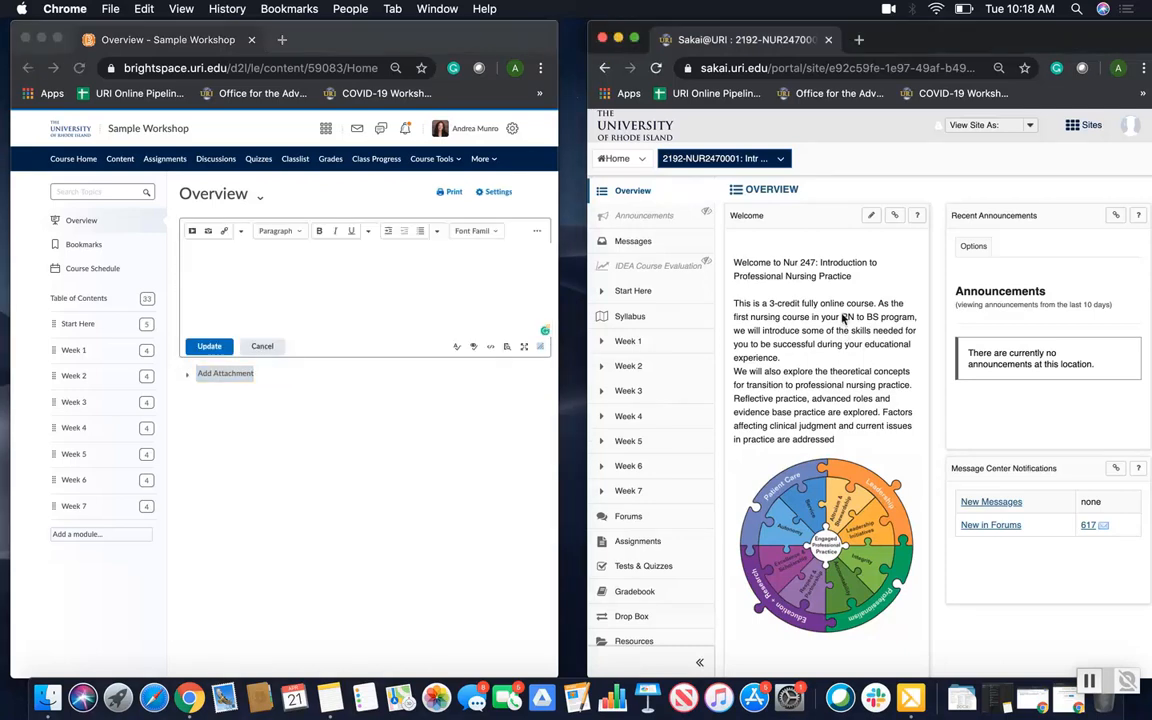
{"action": "left_click", "coordinate": [871, 217]}
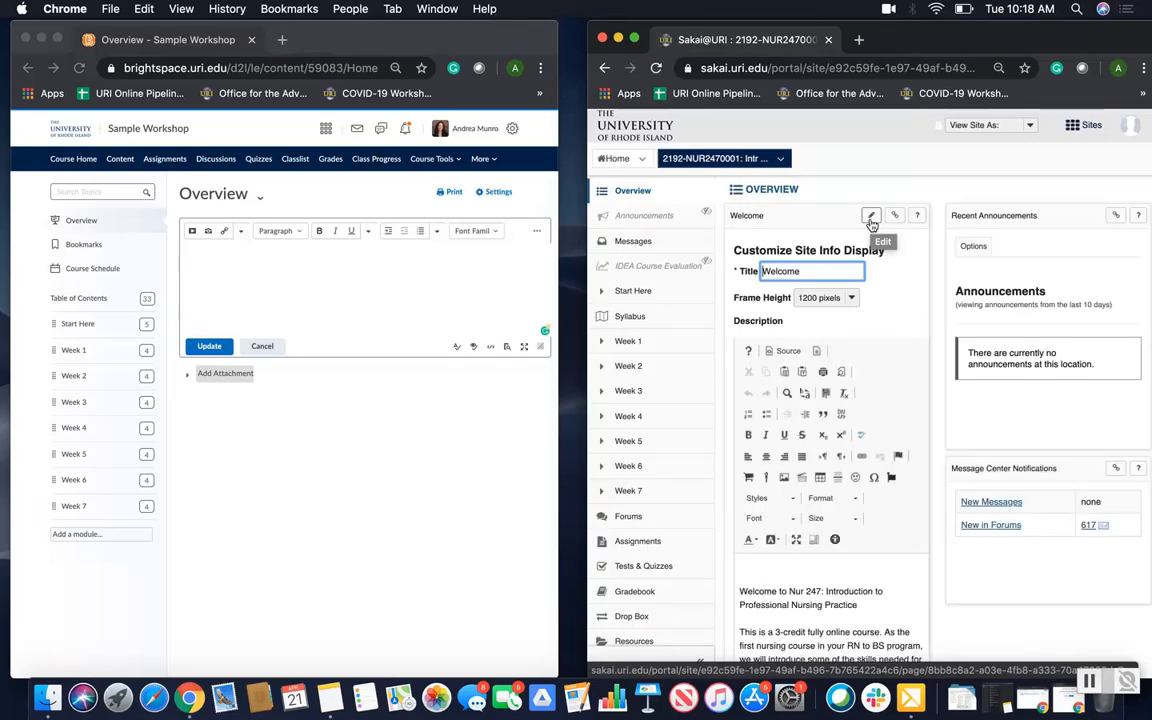
{"action": "left_click_drag", "start_coordinate": [985, 42], "coordinate": [905, 27]}
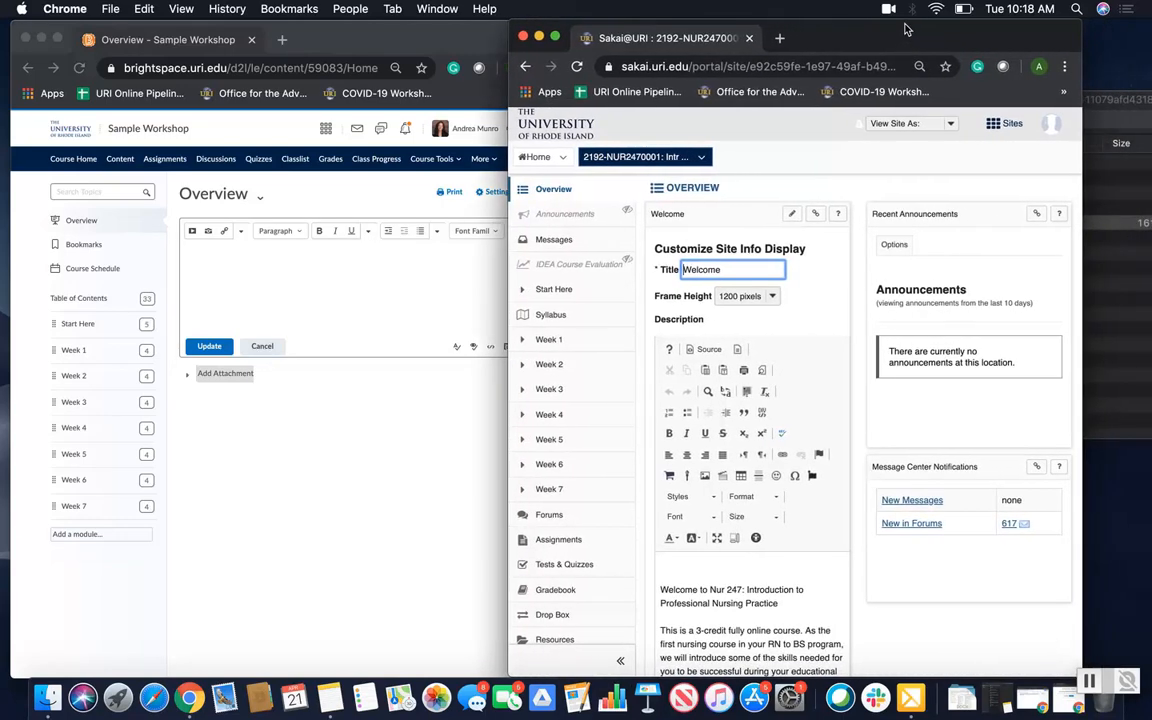
{"action": "left_click_drag", "start_coordinate": [1083, 186], "coordinate": [1151, 204]}
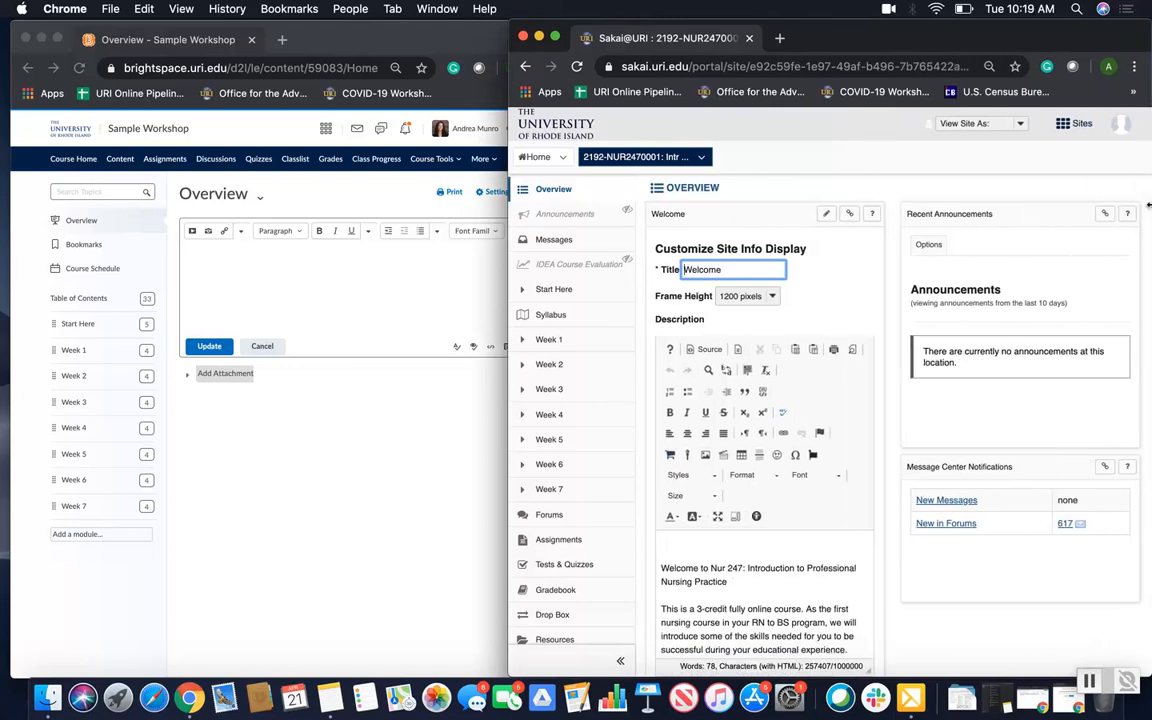
{"action": "left_click_drag", "start_coordinate": [930, 26], "coordinate": [899, 27]}
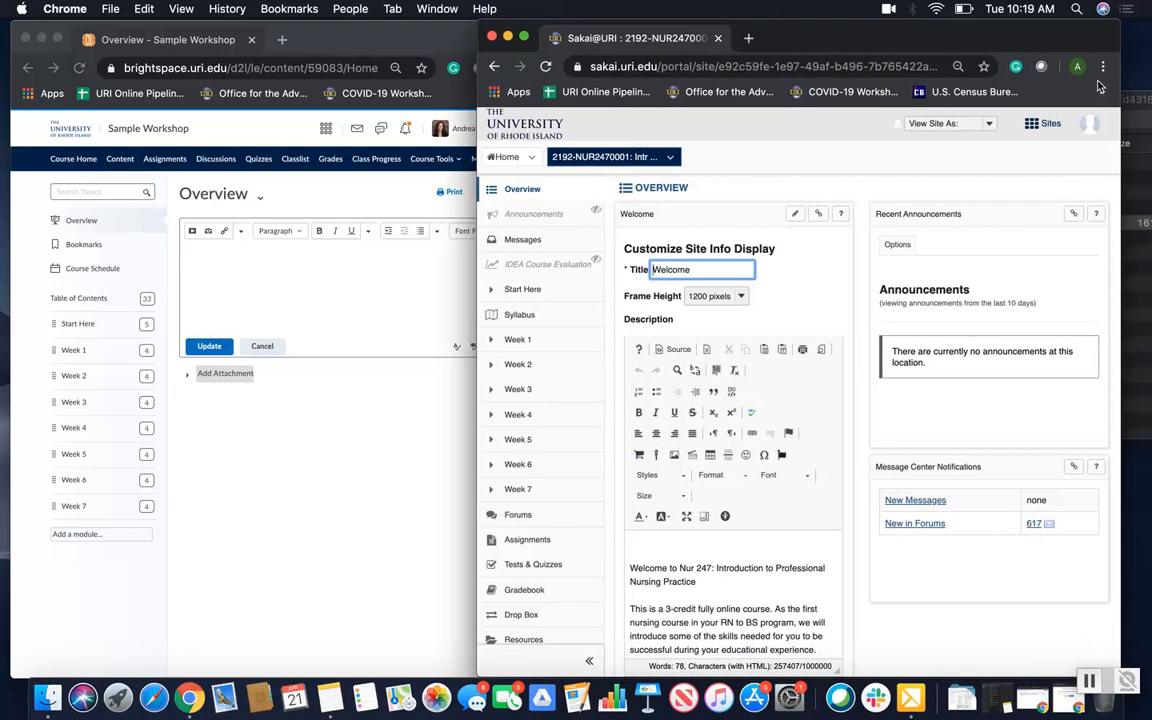
{"action": "left_click_drag", "start_coordinate": [1122, 35], "coordinate": [1150, 36]}
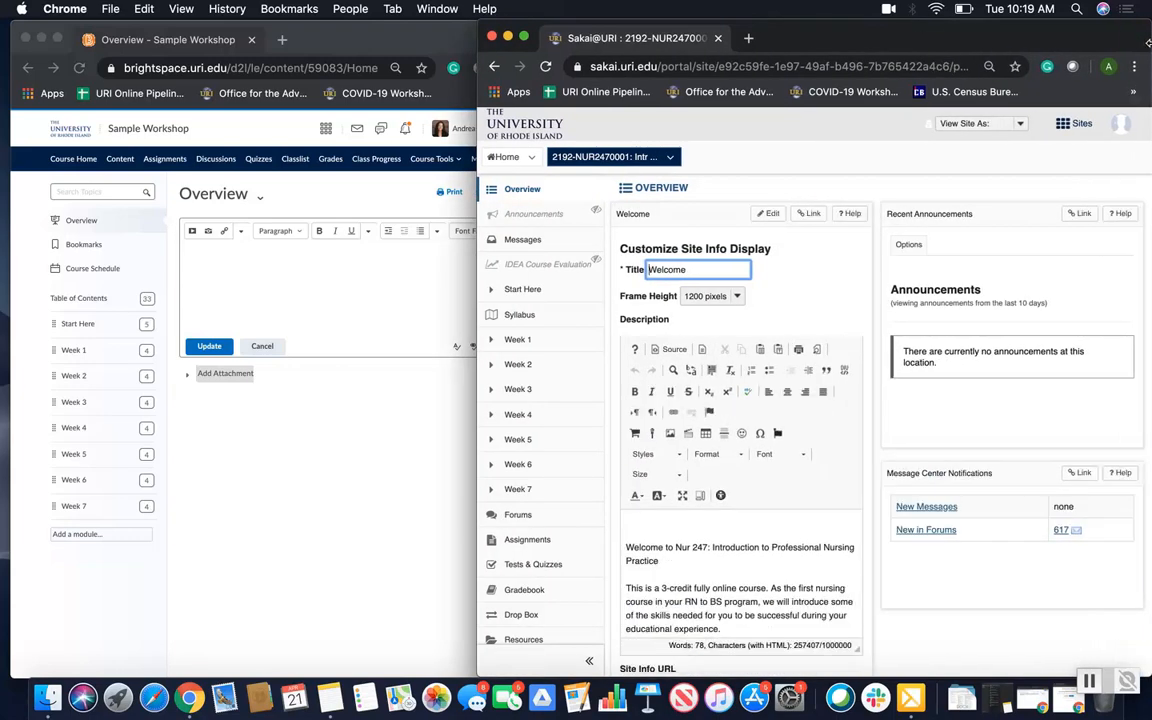
Look through the text and image in the Description of the Sakai Welcome section
{"action": "scroll", "coordinate": [767, 577], "scroll_direction": "down", "scroll_amount": 2}
{"action": "scroll", "coordinate": [767, 577], "scroll_direction": "down", "scroll_amount": 2}
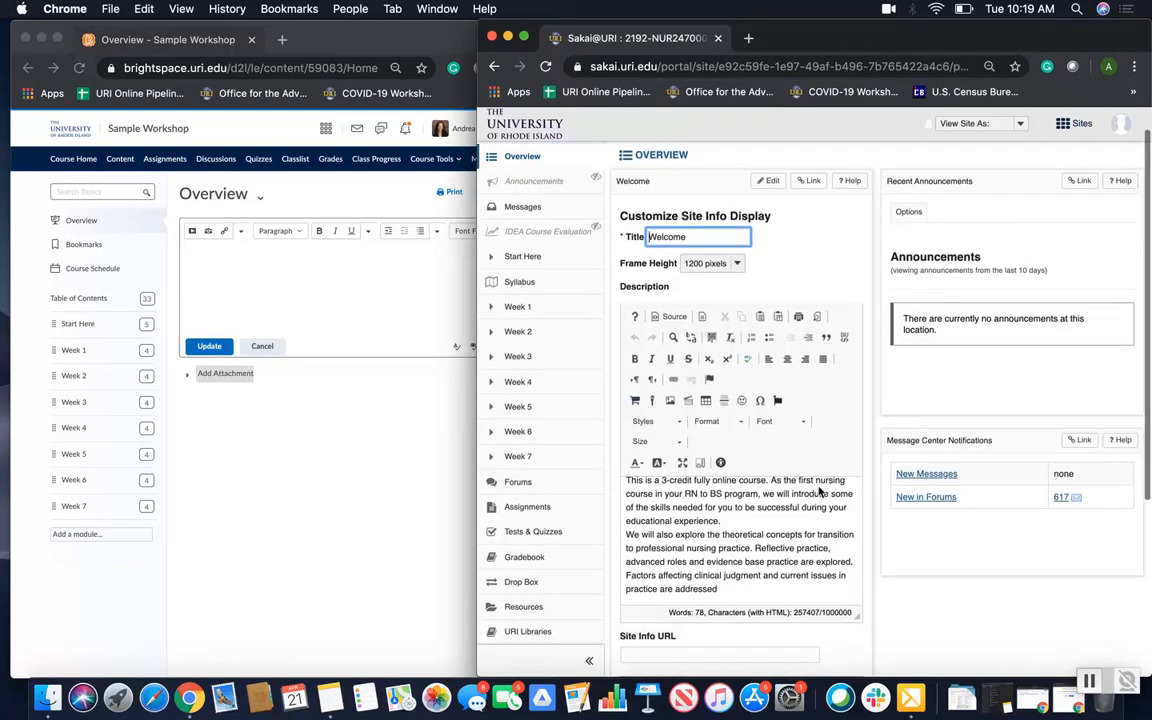
{"action": "scroll", "coordinate": [818, 488], "scroll_direction": "down", "scroll_amount": 3}
{"action": "scroll", "coordinate": [795, 465], "scroll_direction": "down", "scroll_amount": 5}
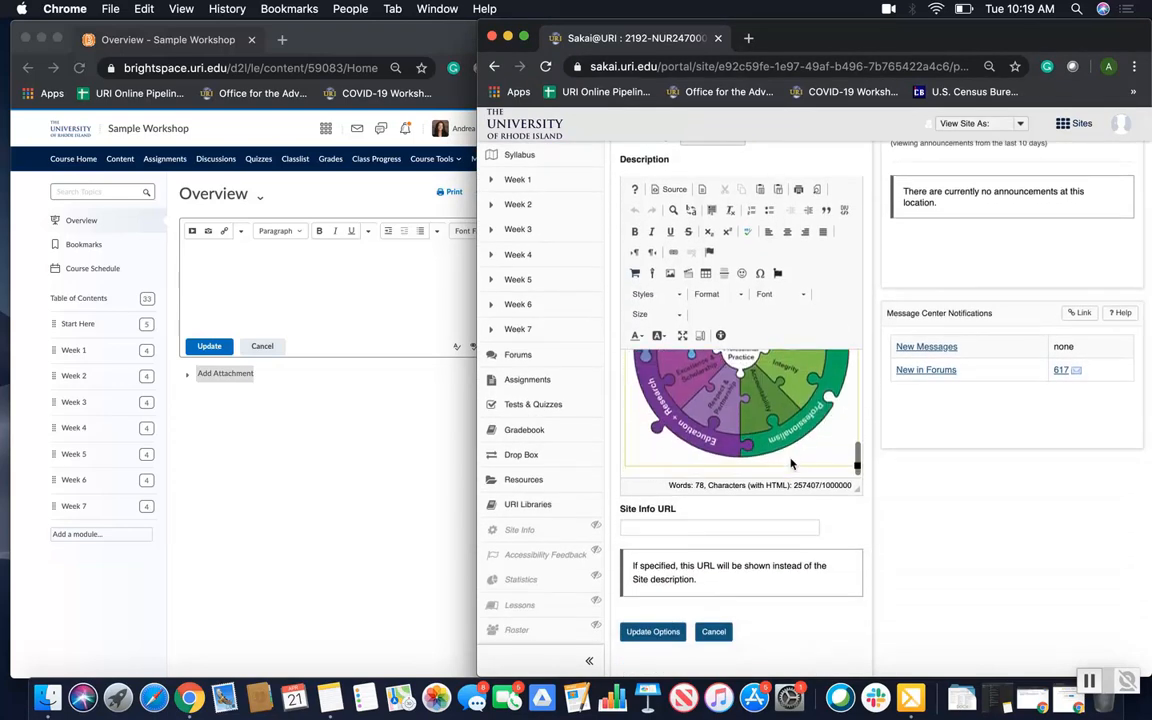
{"action": "scroll", "coordinate": [792, 460], "scroll_direction": "up", "scroll_amount": 5}
{"action": "scroll", "coordinate": [790, 458], "scroll_direction": "up", "scroll_amount": 5}
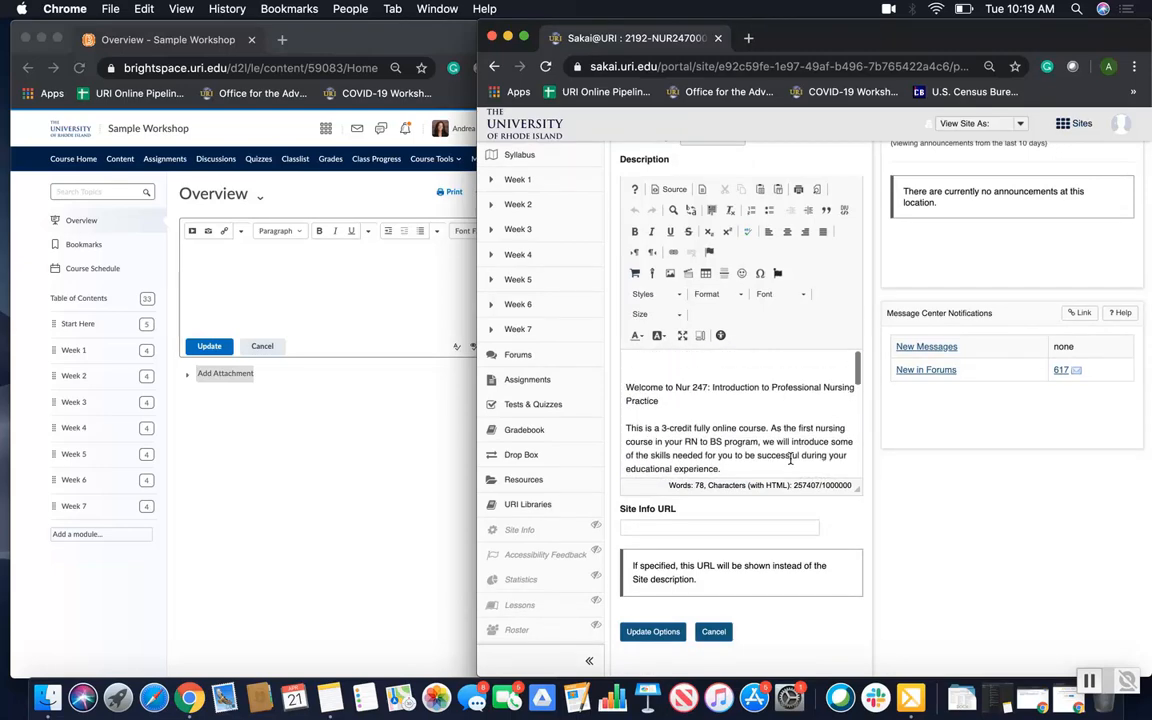
{"action": "scroll", "coordinate": [790, 458], "scroll_direction": "down", "scroll_amount": 2}
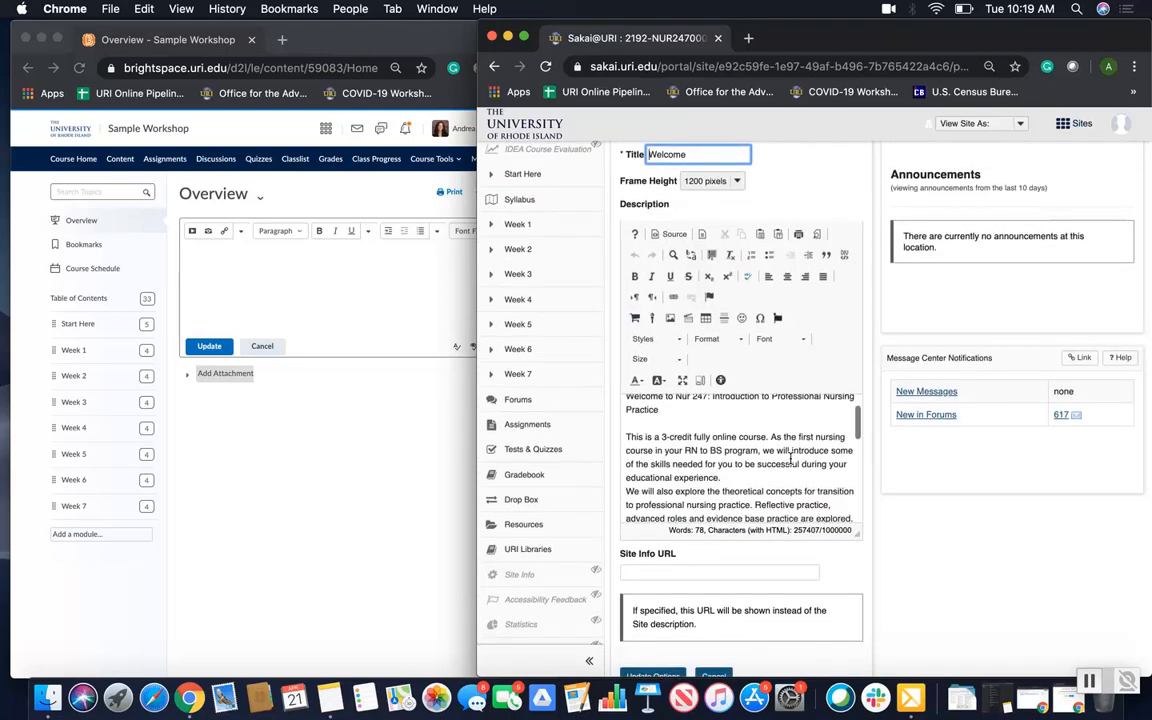
{"action": "scroll", "coordinate": [790, 458], "scroll_direction": "down", "scroll_amount": 1}
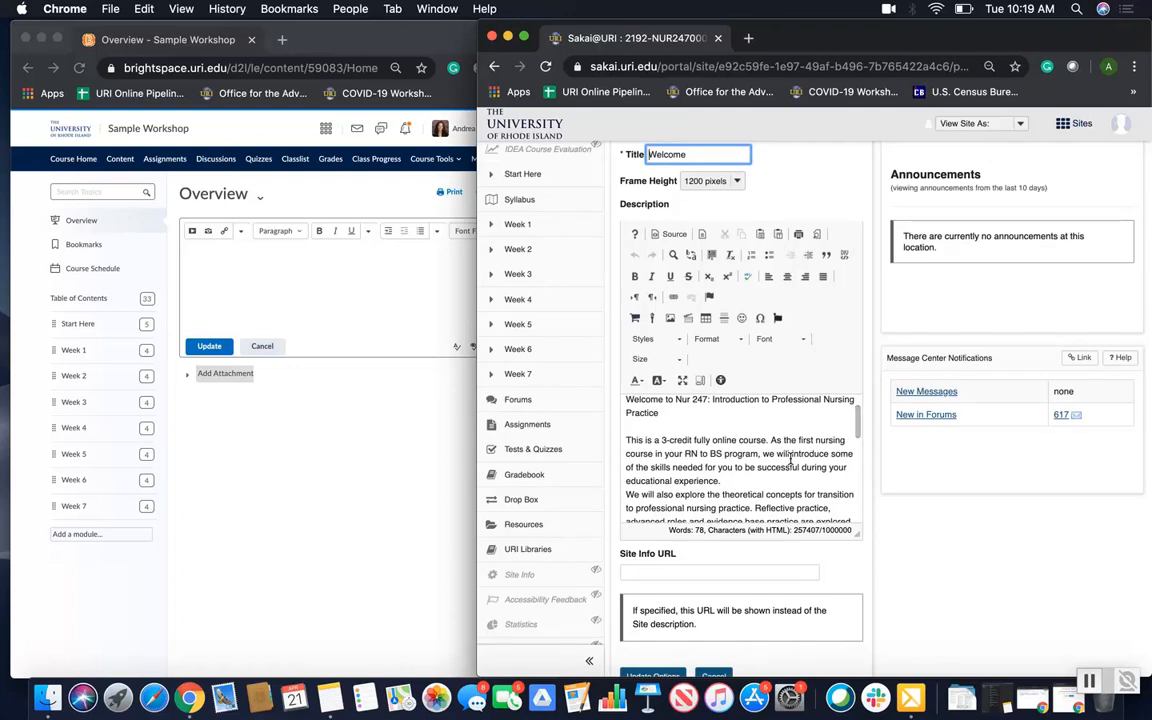
Select and copy the entire contents of the Description of the Sakai Welcome section
{"action": "left_click", "coordinate": [770, 453]}
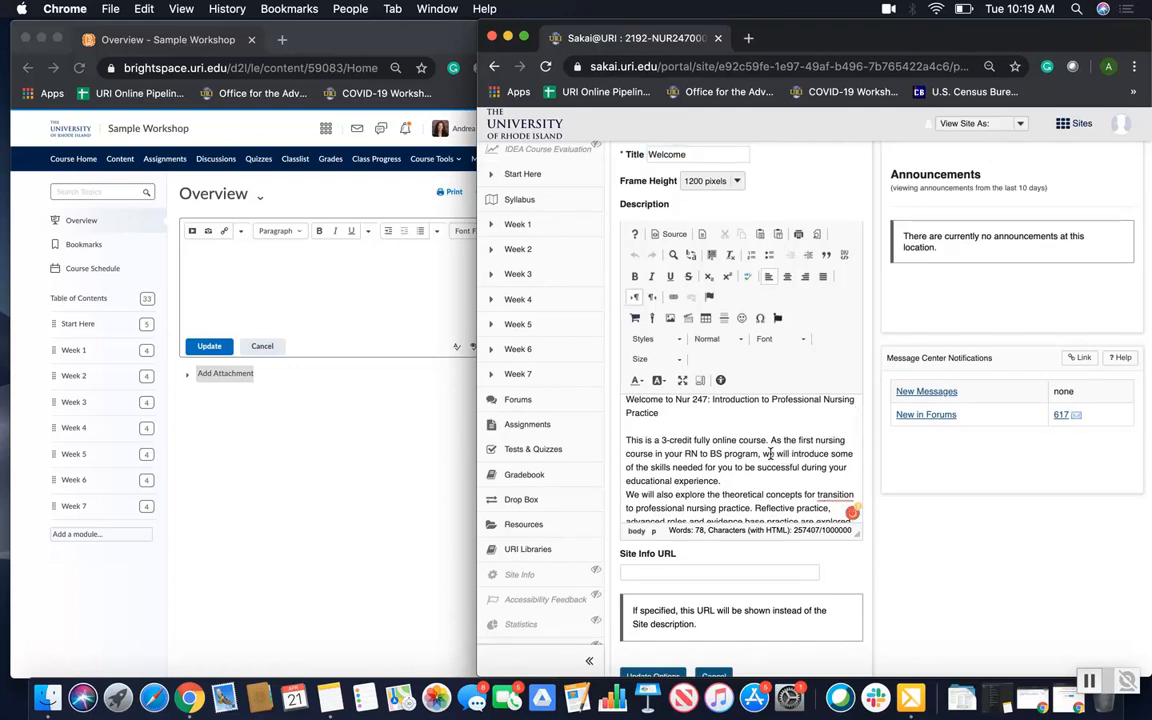
{"action": "key", "text": "super+a"}
{"action": "key", "text": "super+c"}
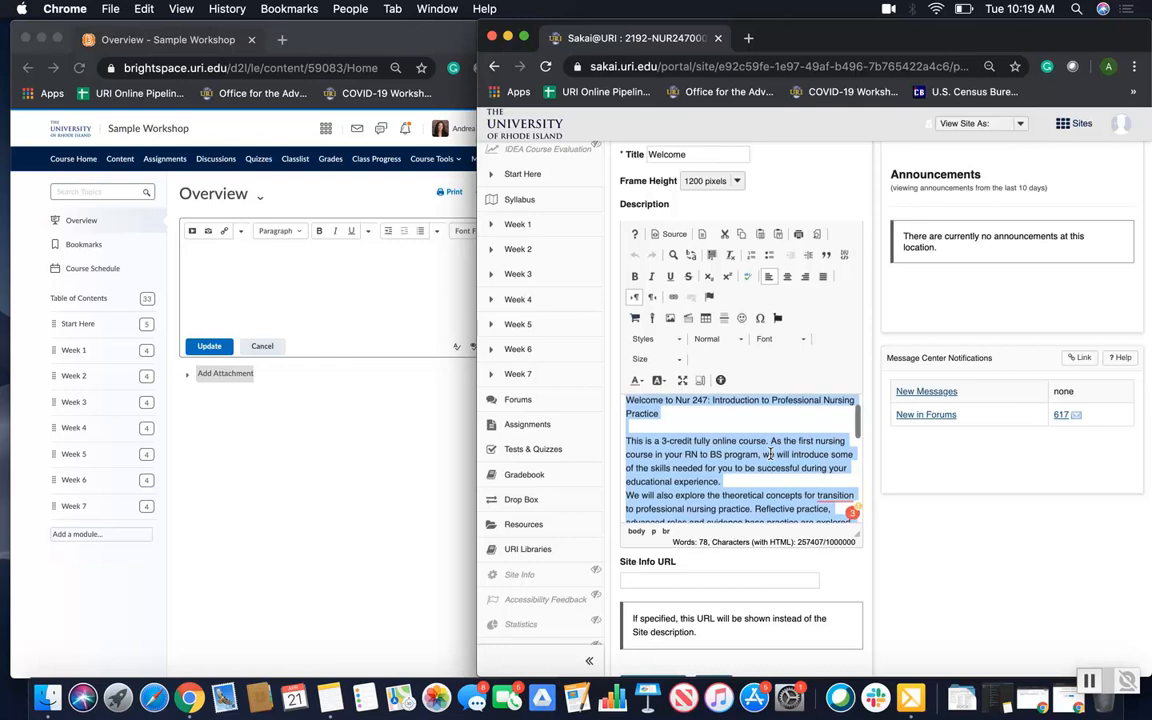
{"action": "right_click", "coordinate": [767, 454]}
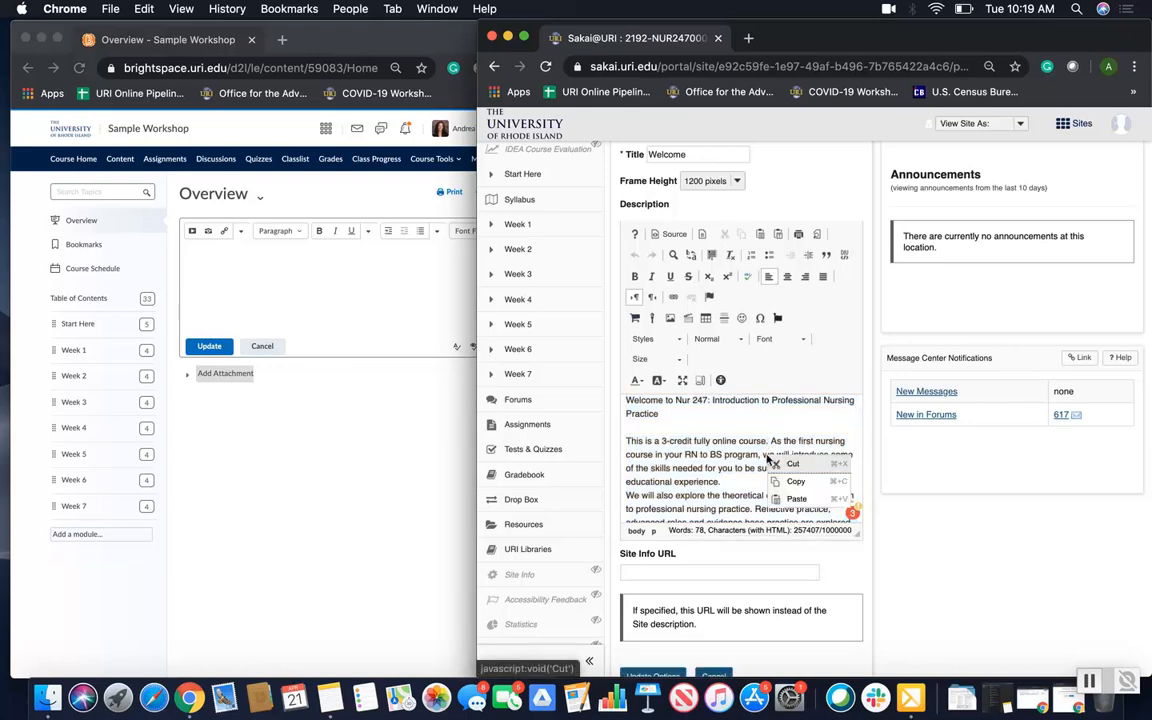
{"action": "left_click", "coordinate": [719, 453]}
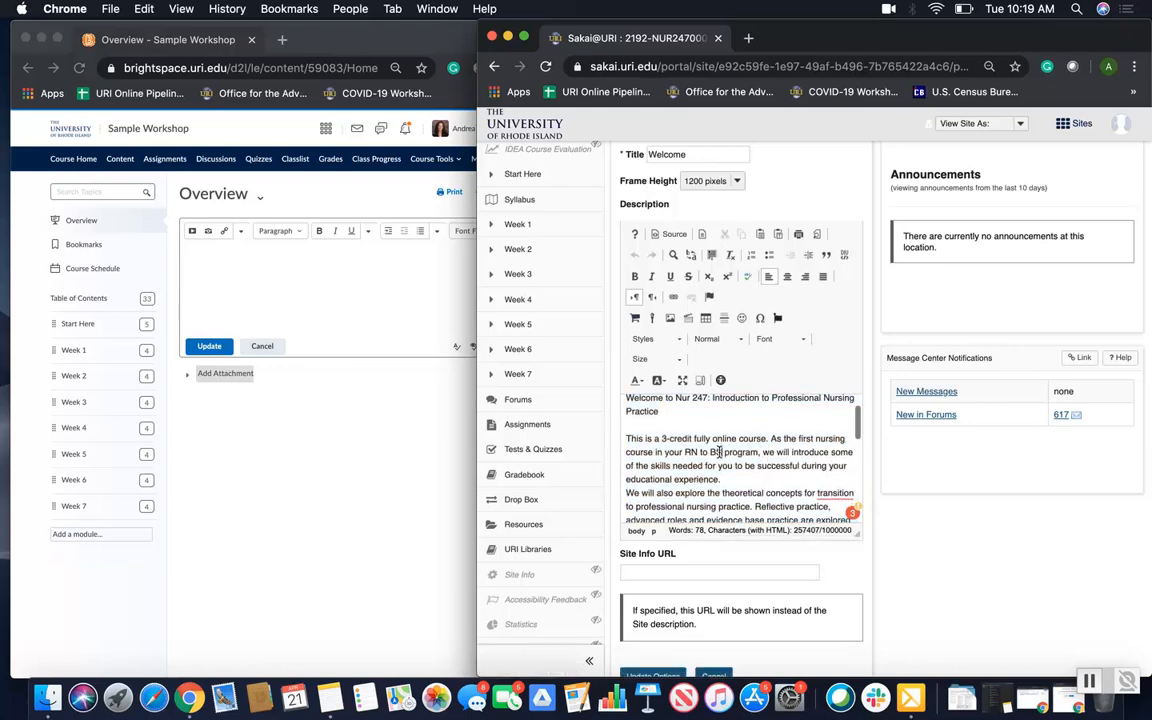
{"action": "scroll", "coordinate": [719, 453], "scroll_direction": "down", "scroll_amount": 3}
{"action": "scroll", "coordinate": [719, 453], "scroll_direction": "up", "scroll_amount": 3}
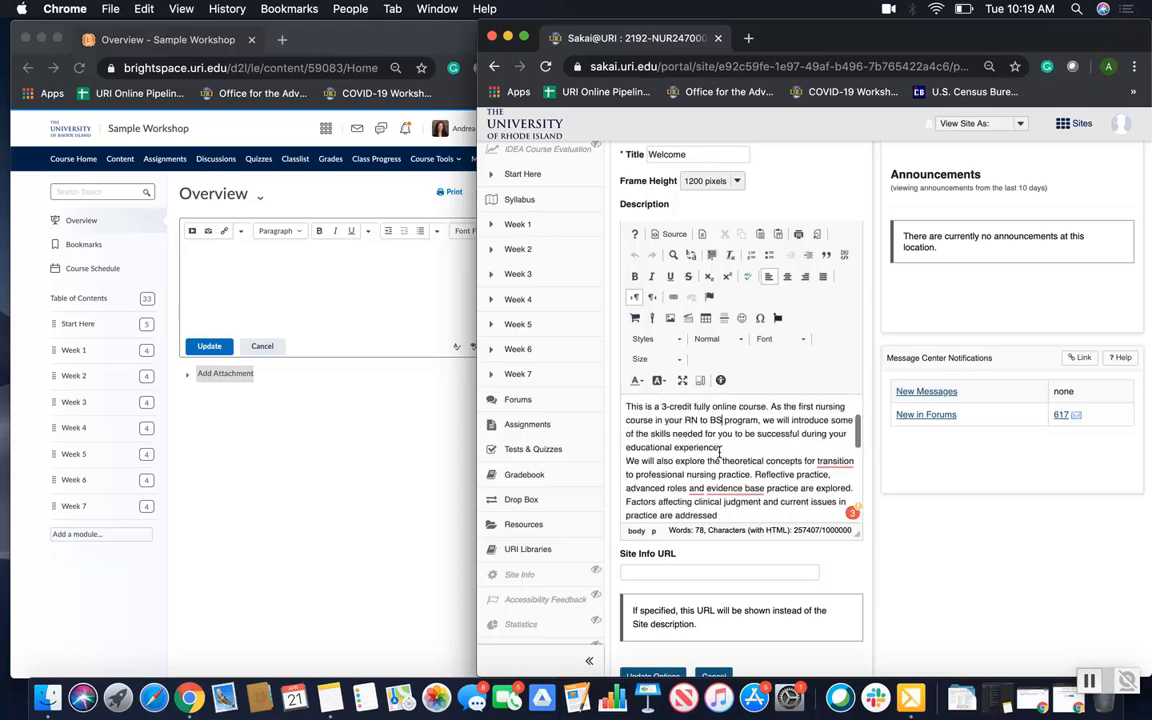
{"action": "key", "text": "super+a"}
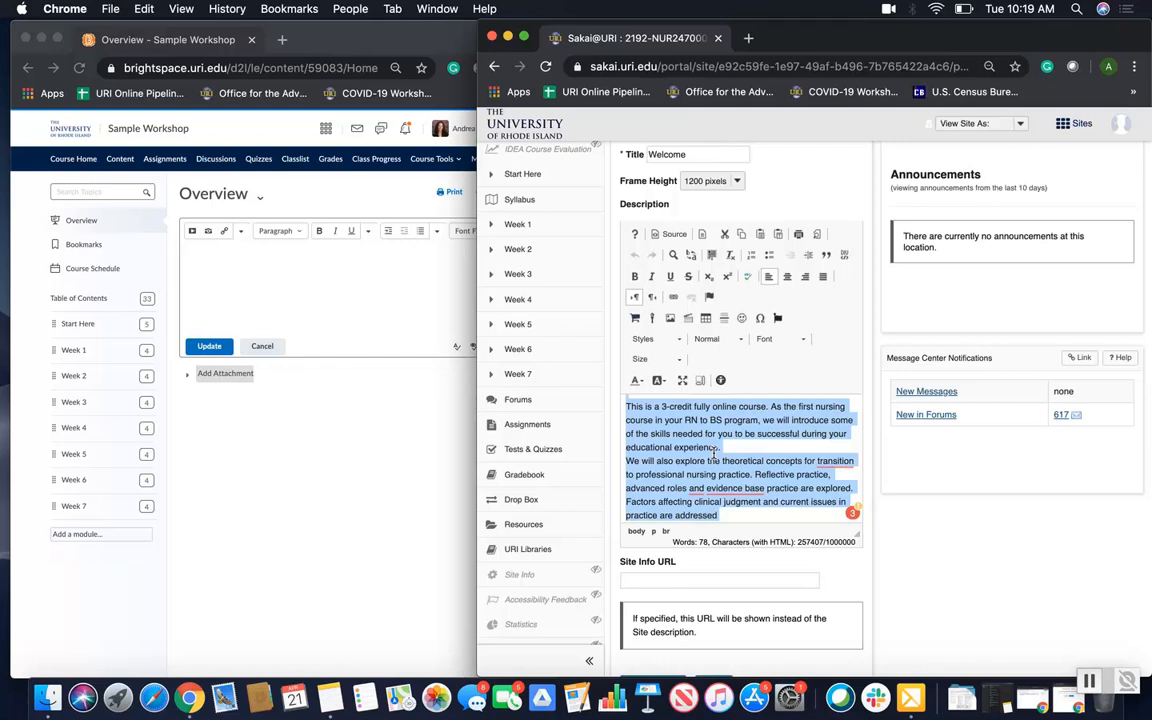
Paste the copied welcome text into the Brightspace Overview editor and dismiss the notice about removed local images
{"action": "left_click", "coordinate": [336, 290]}
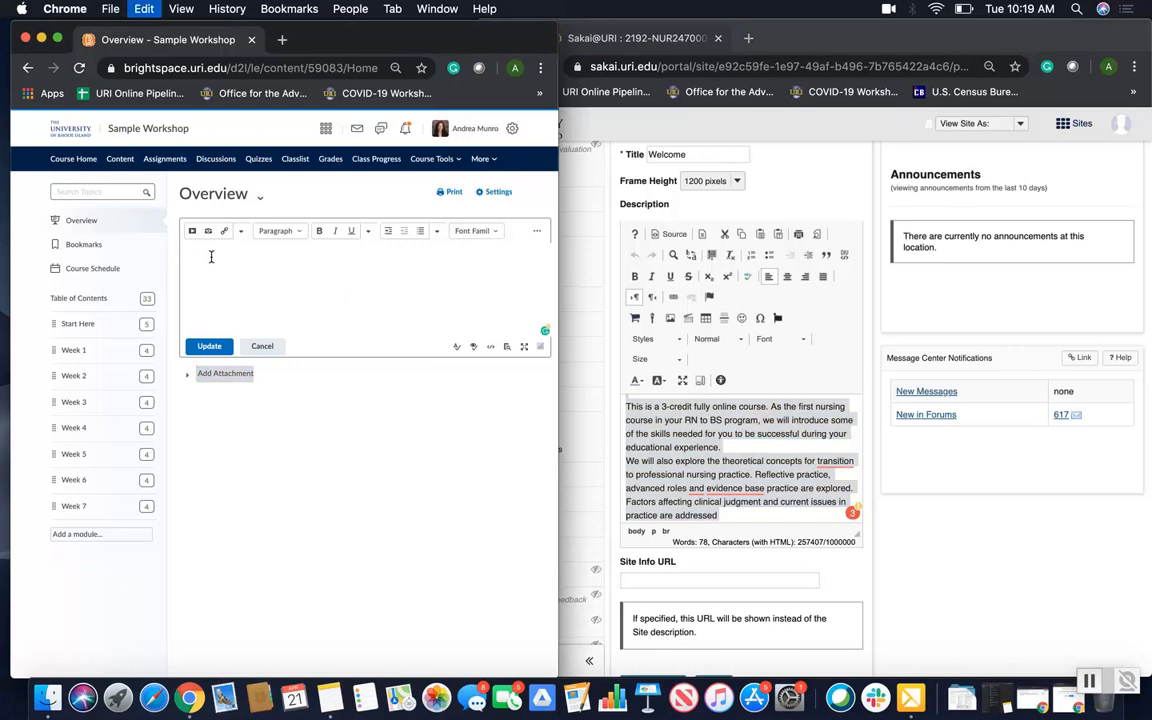
{"action": "key", "text": "super+v"}
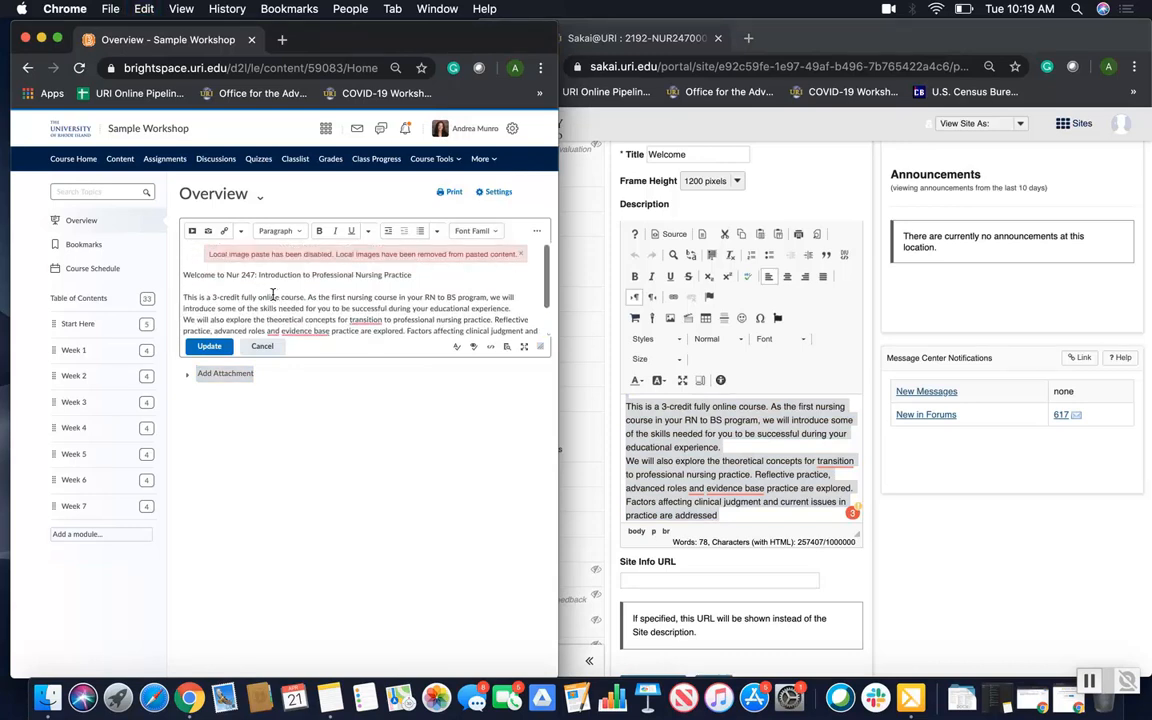
{"action": "scroll", "coordinate": [275, 298], "scroll_direction": "down", "scroll_amount": 2}
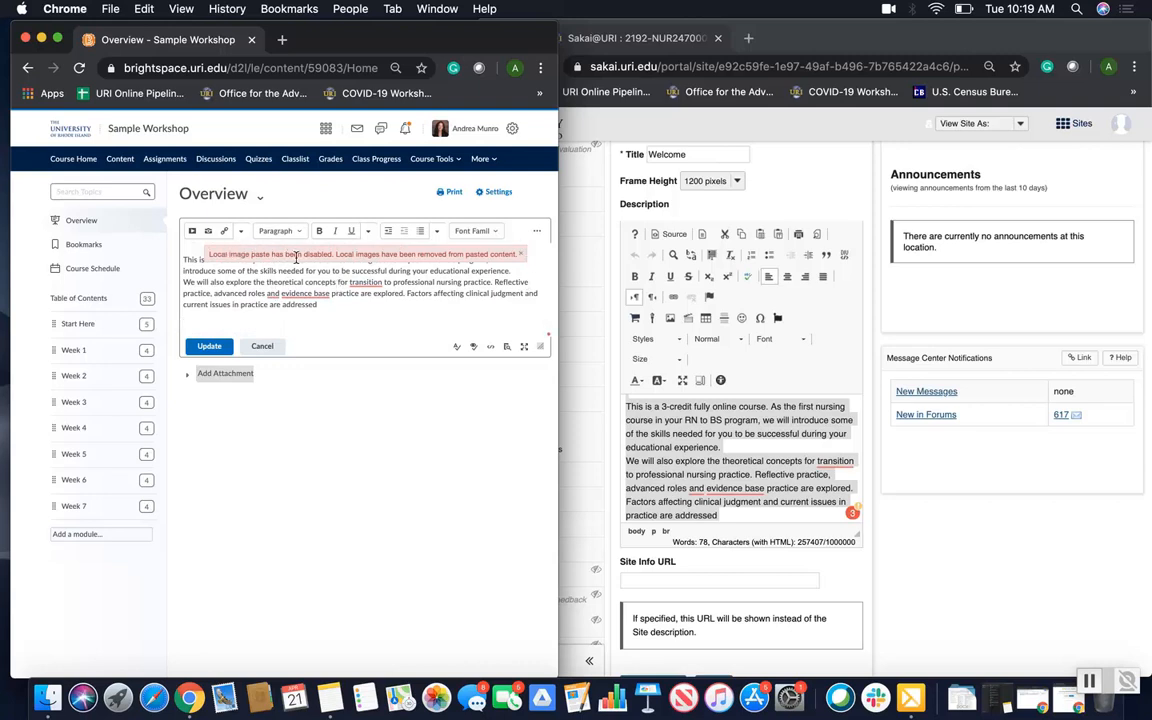
{"action": "left_click", "coordinate": [521, 254]}
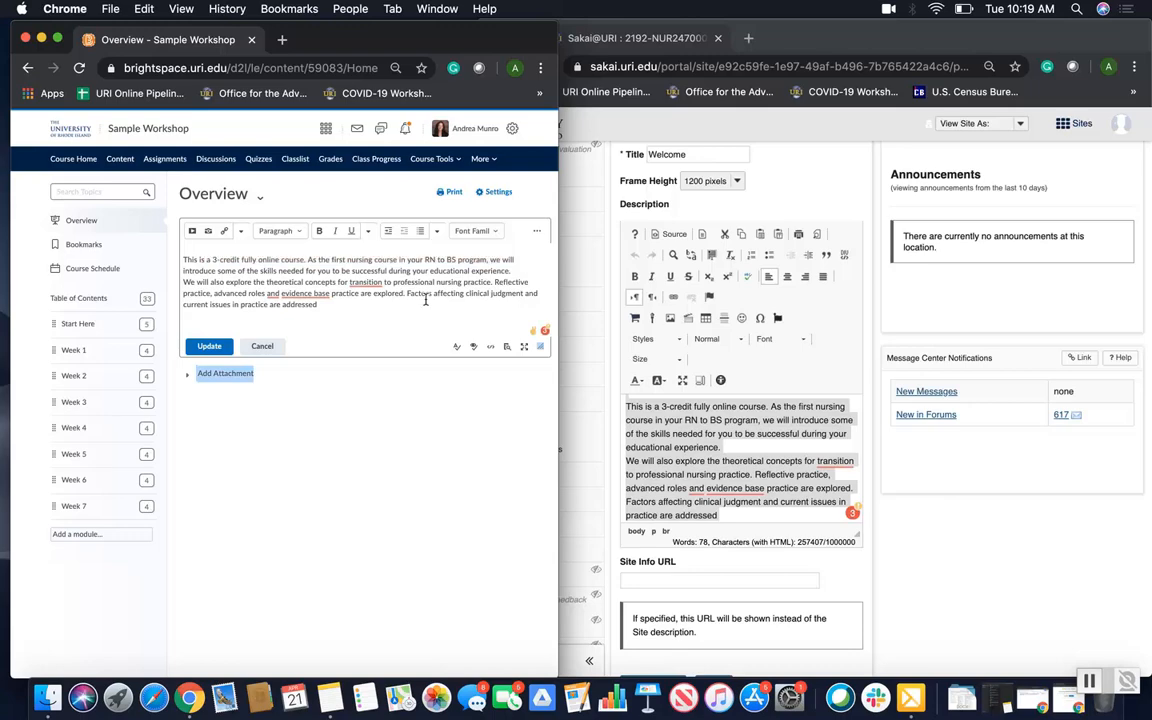
{"action": "left_click", "coordinate": [702, 489]}
{"action": "scroll", "coordinate": [702, 489], "scroll_direction": "down", "scroll_amount": 1}
{"action": "key", "text": "super+v"}
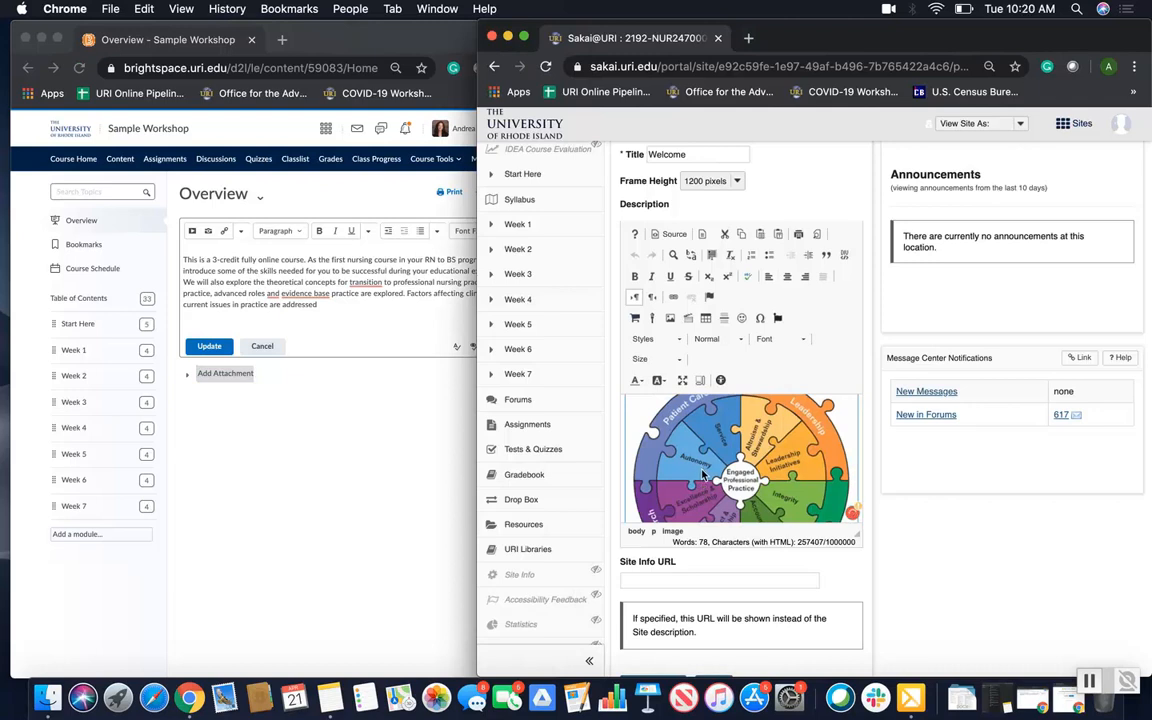
{"action": "right_click", "coordinate": [703, 474]}
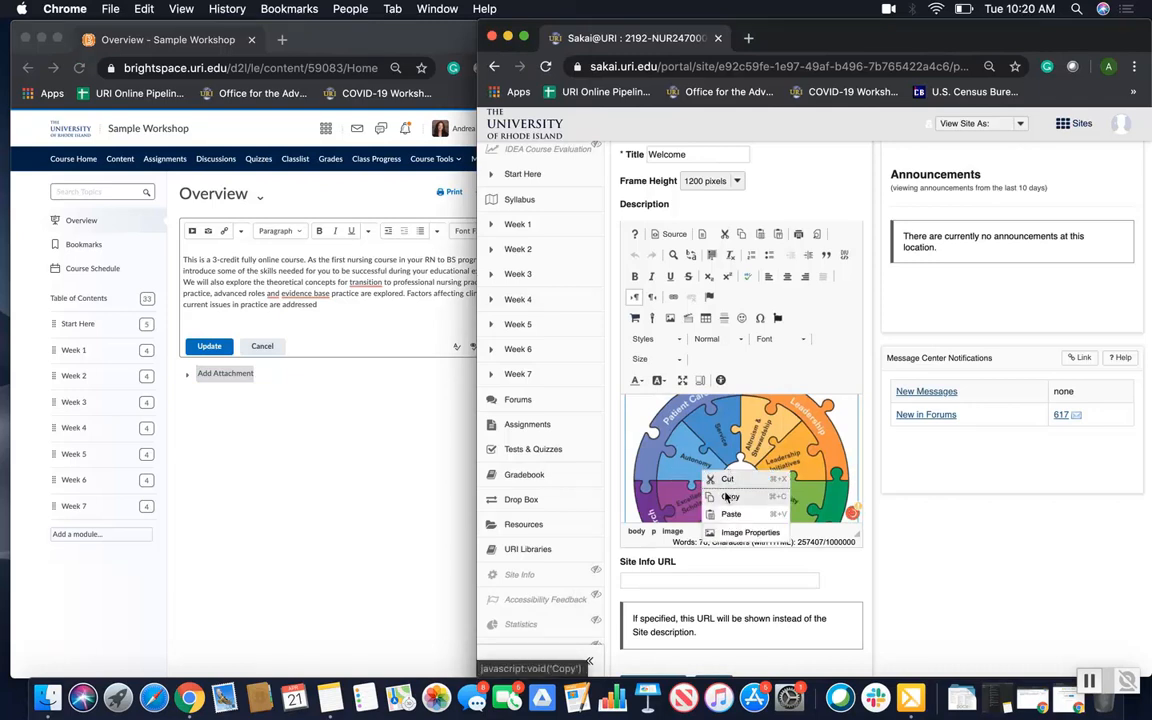
{"action": "left_click", "coordinate": [659, 488]}
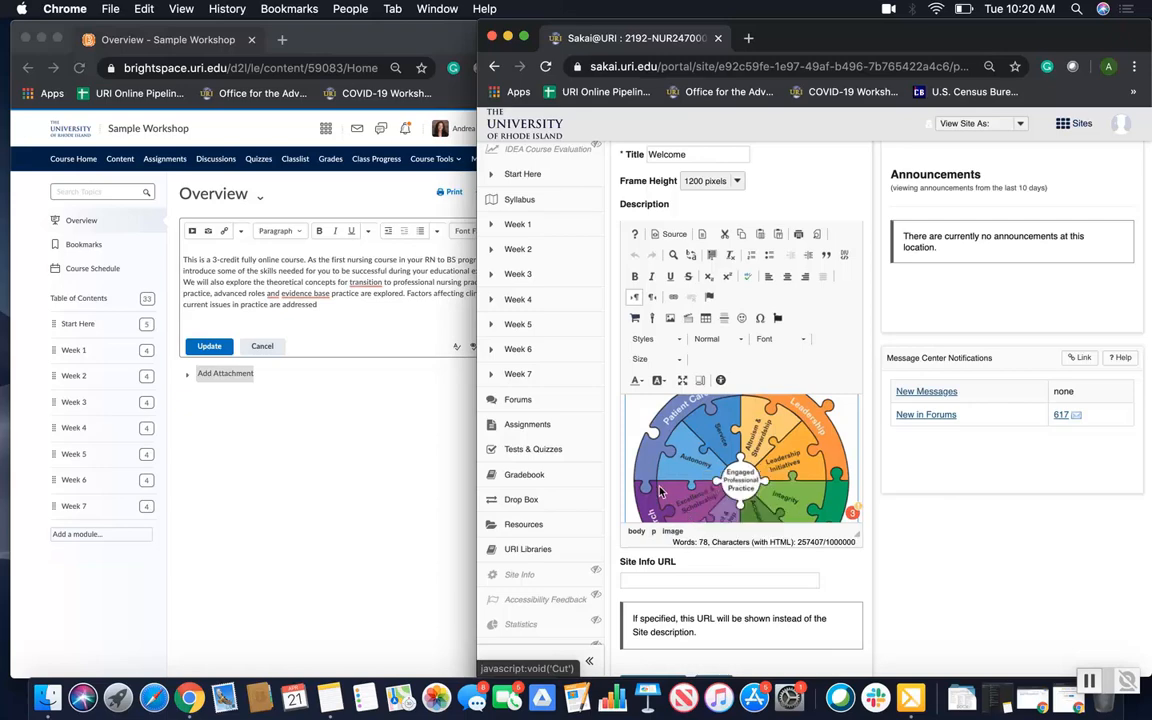
Leave the editing form of the Sakai Welcome section without saving any changes
{"action": "scroll", "coordinate": [747, 291], "scroll_direction": "up", "scroll_amount": 2}
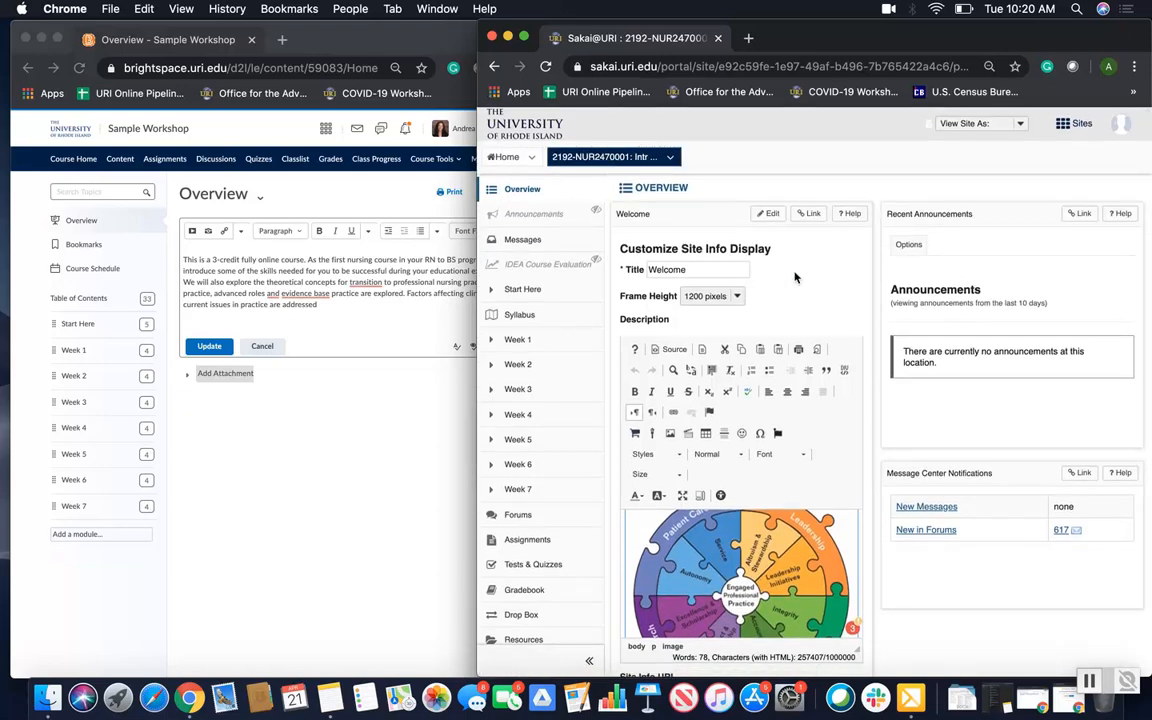
{"action": "scroll", "coordinate": [835, 288], "scroll_direction": "down", "scroll_amount": 5}
{"action": "scroll", "coordinate": [835, 288], "scroll_direction": "down", "scroll_amount": 1}
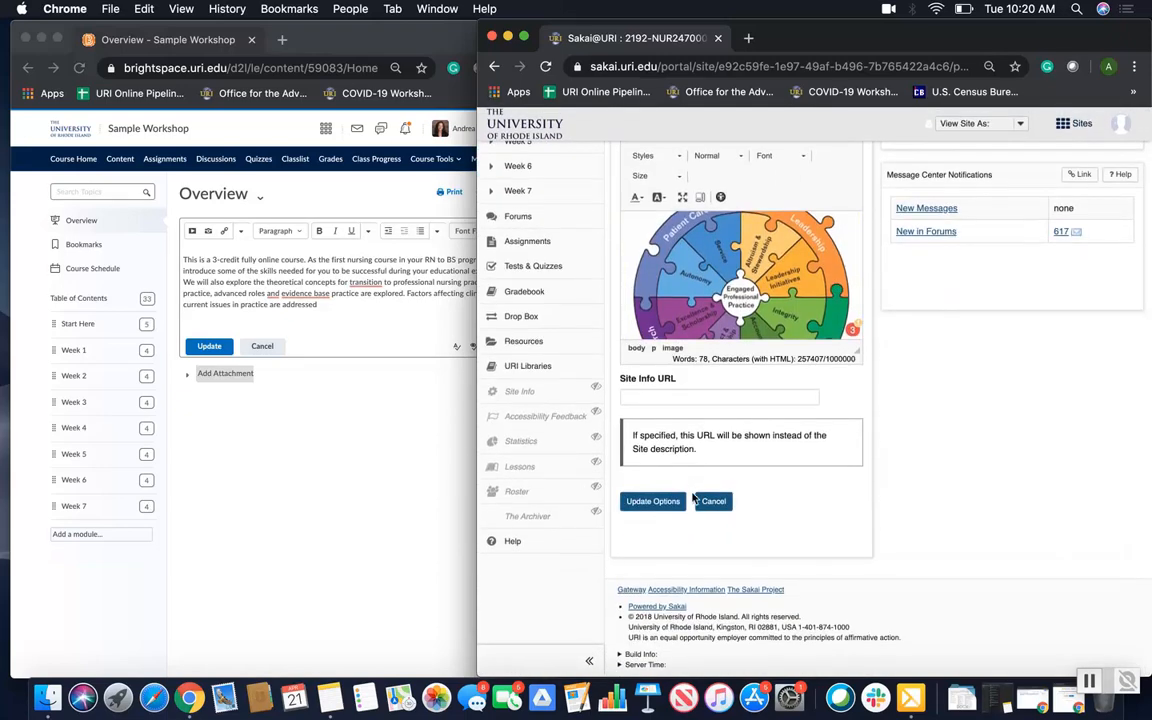
{"action": "left_click", "coordinate": [713, 501]}
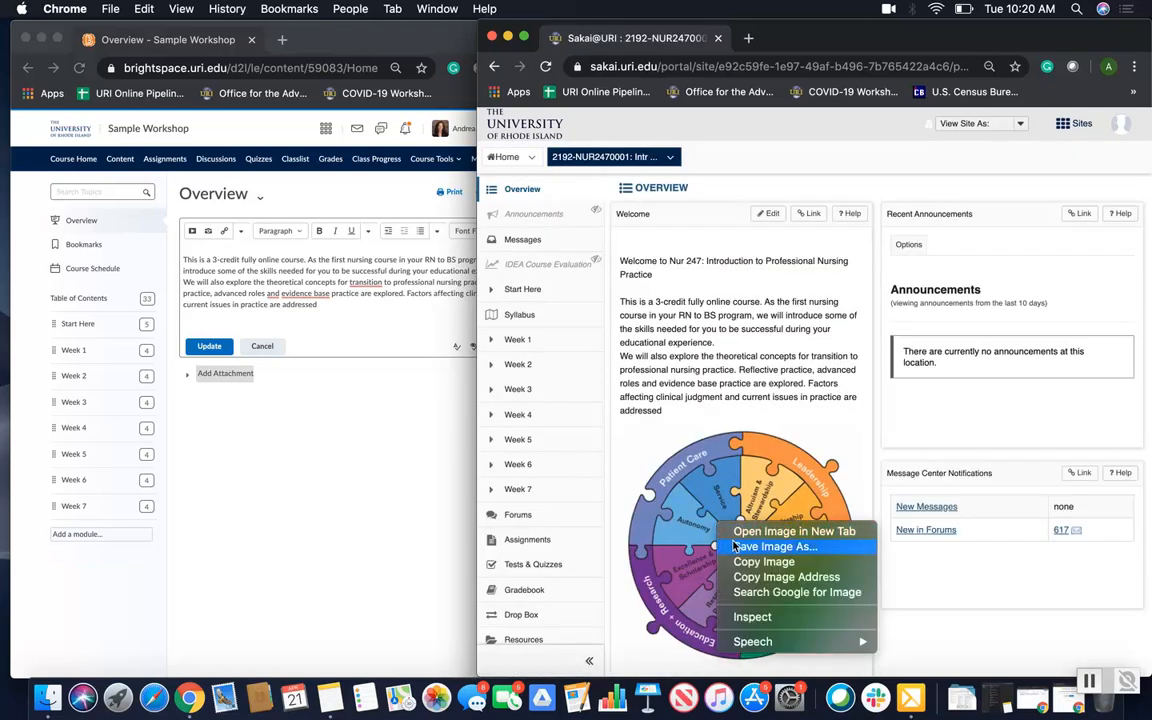
Save the puzzle wheel image from the Sakai Welcome section to Downloads as a PNG image named "overview pic"
{"action": "left_click", "coordinate": [736, 546]}
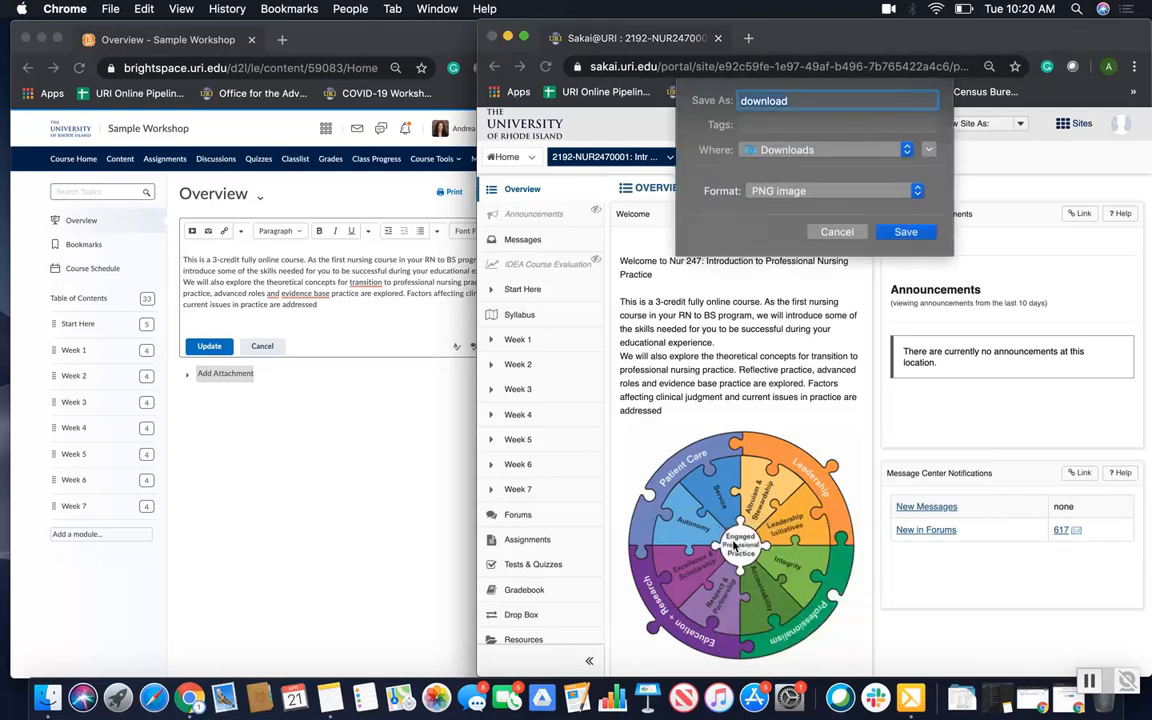
{"action": "type", "text": "overview pic"}
{"action": "key", "text": "Return"}
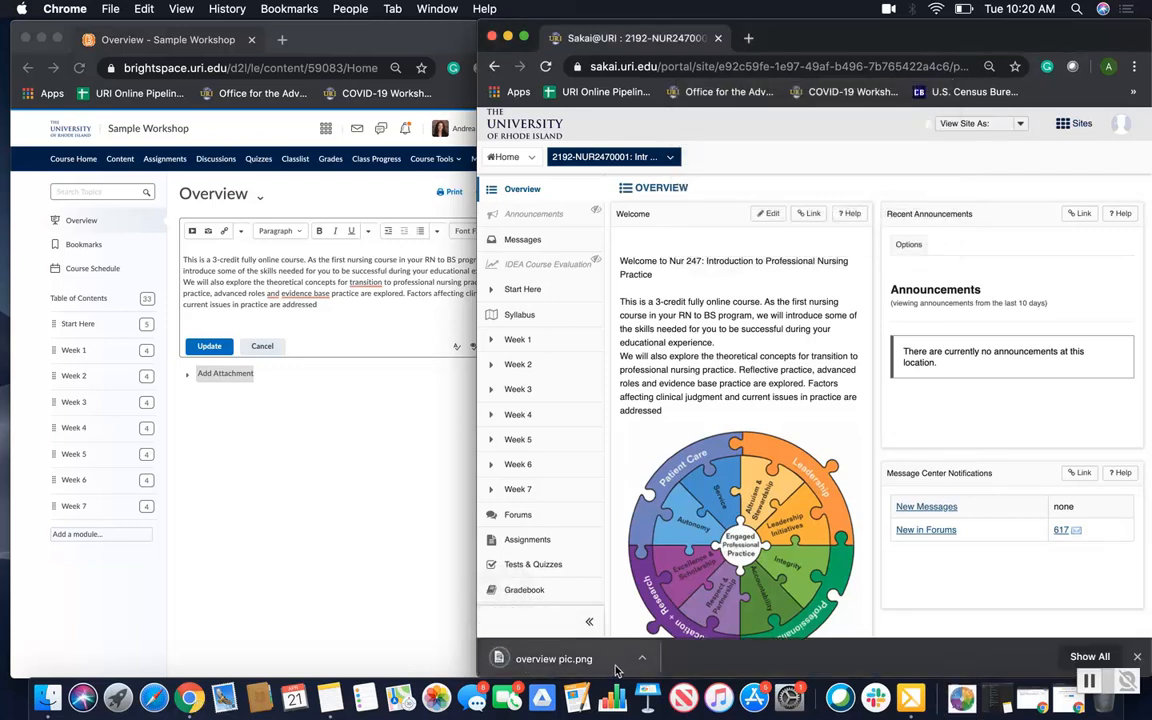
Choose overview pic.png from the computer's Downloads folder as the image to insert into the Brightspace Overview text
{"action": "left_click", "coordinate": [336, 316]}
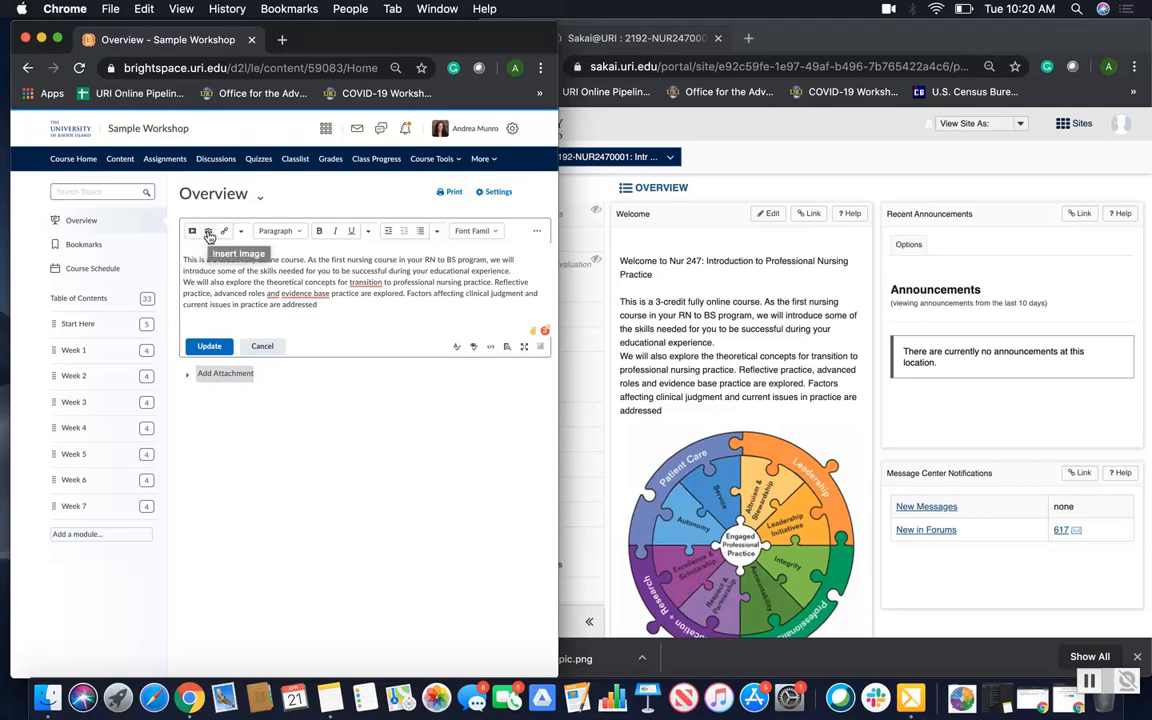
{"action": "left_click", "coordinate": [210, 236]}
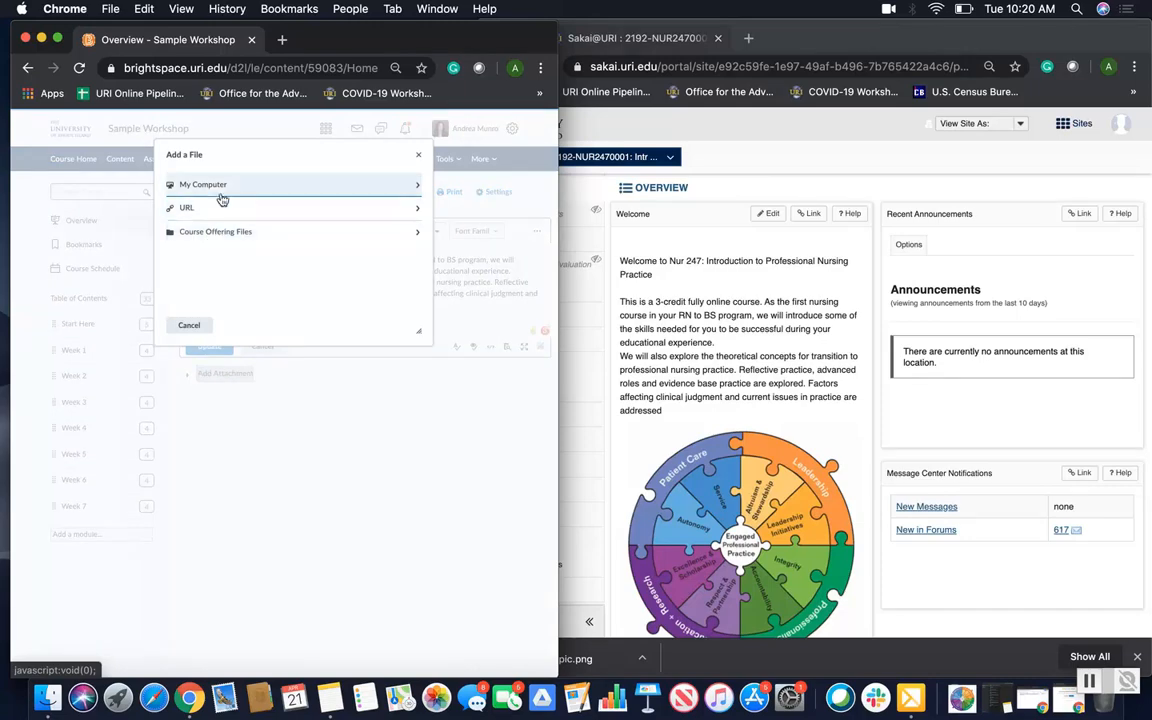
{"action": "left_click", "coordinate": [215, 191]}
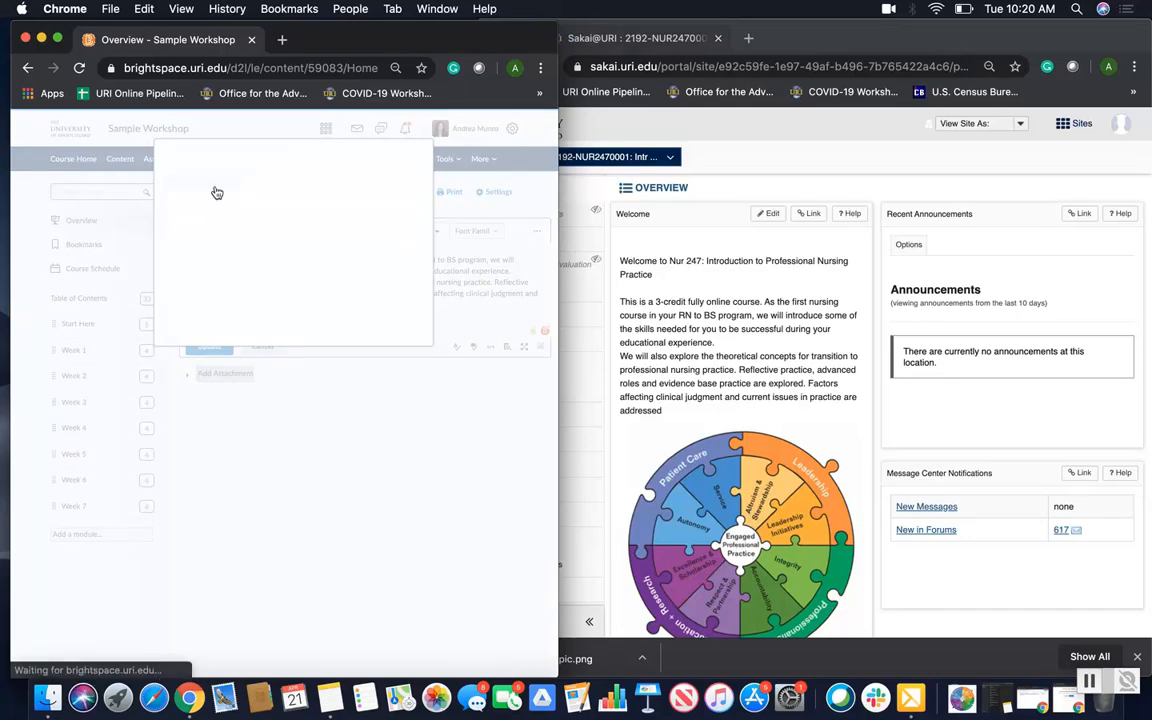
{"action": "left_click", "coordinate": [211, 195]}
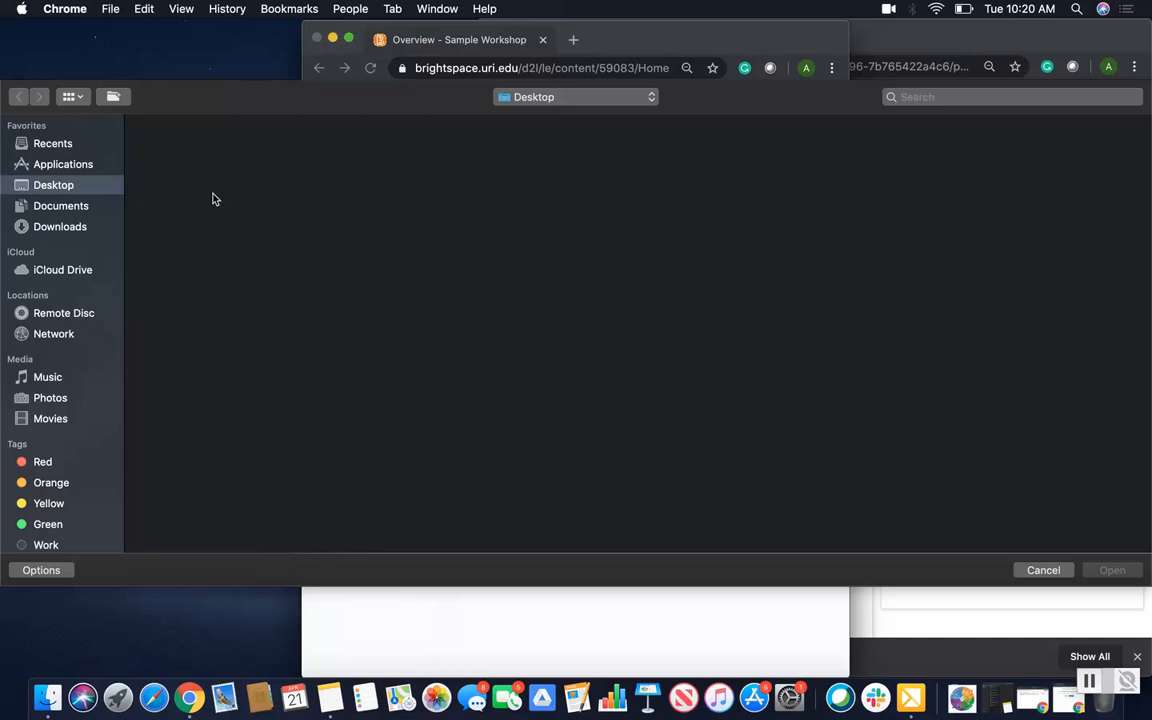
{"action": "left_click", "coordinate": [60, 227]}
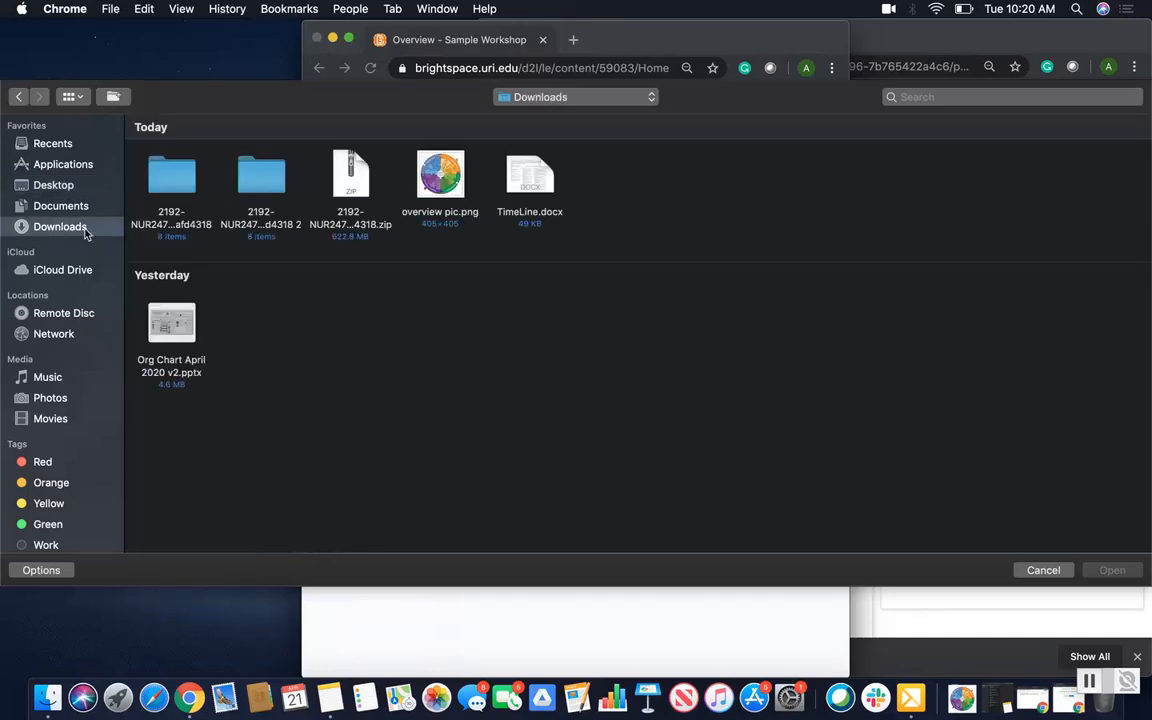
{"action": "double_click", "coordinate": [444, 185]}
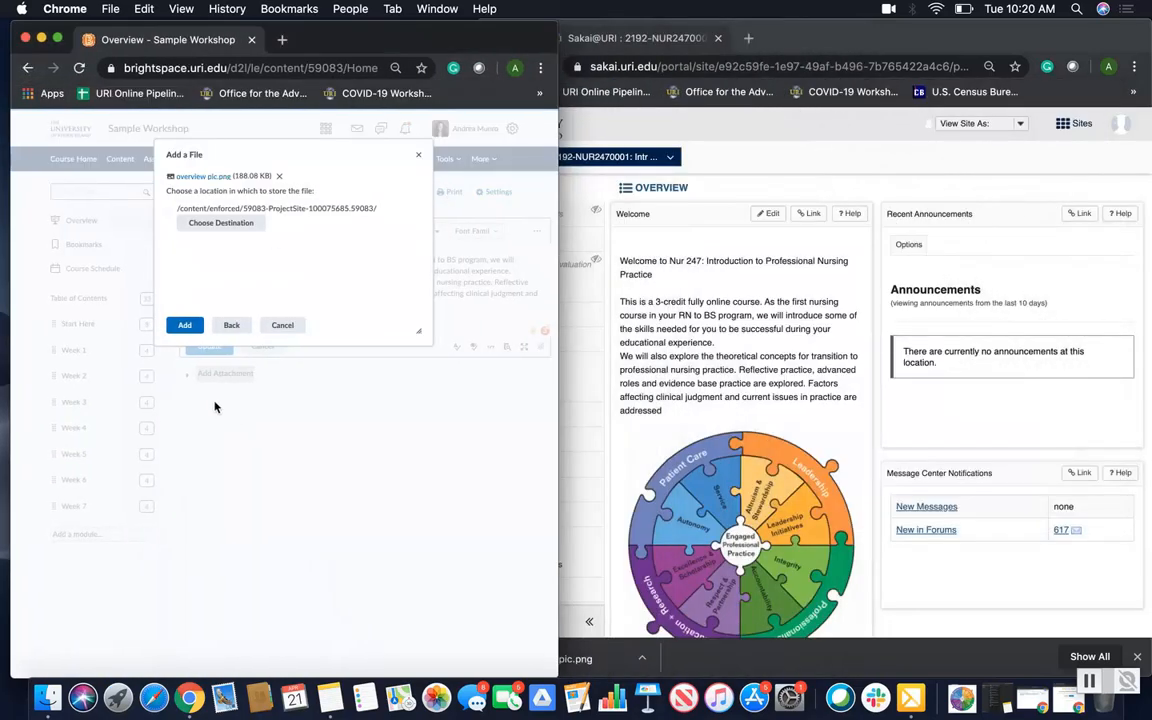
Add the chosen picture to the Brightspace Overview as a decorative image and save the updated description
{"action": "left_click", "coordinate": [184, 326]}
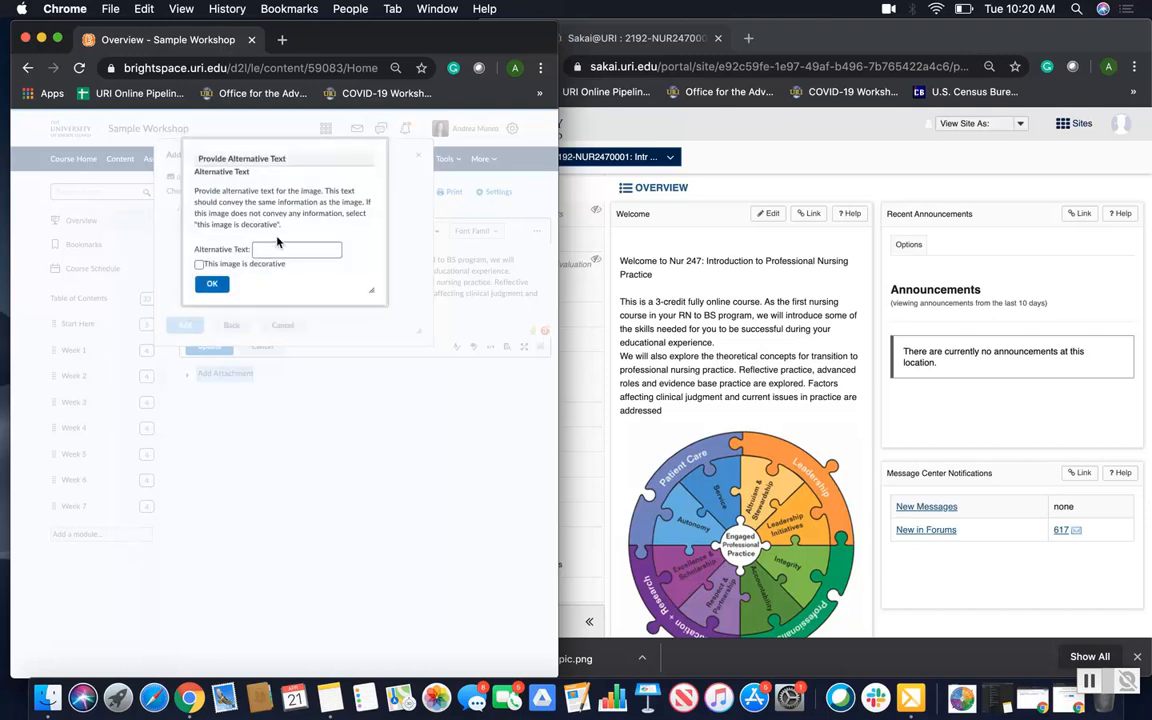
{"action": "left_click", "coordinate": [199, 264]}
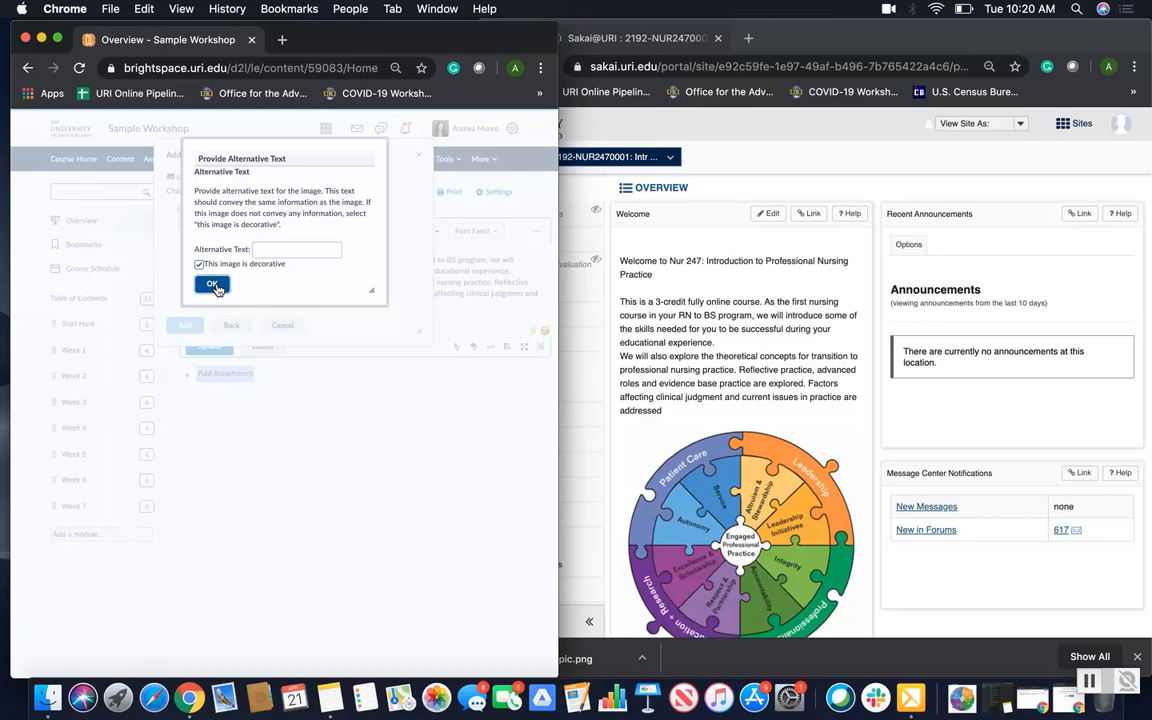
{"action": "left_click", "coordinate": [214, 286]}
{"action": "scroll", "coordinate": [355, 270], "scroll_direction": "down", "scroll_amount": 5}
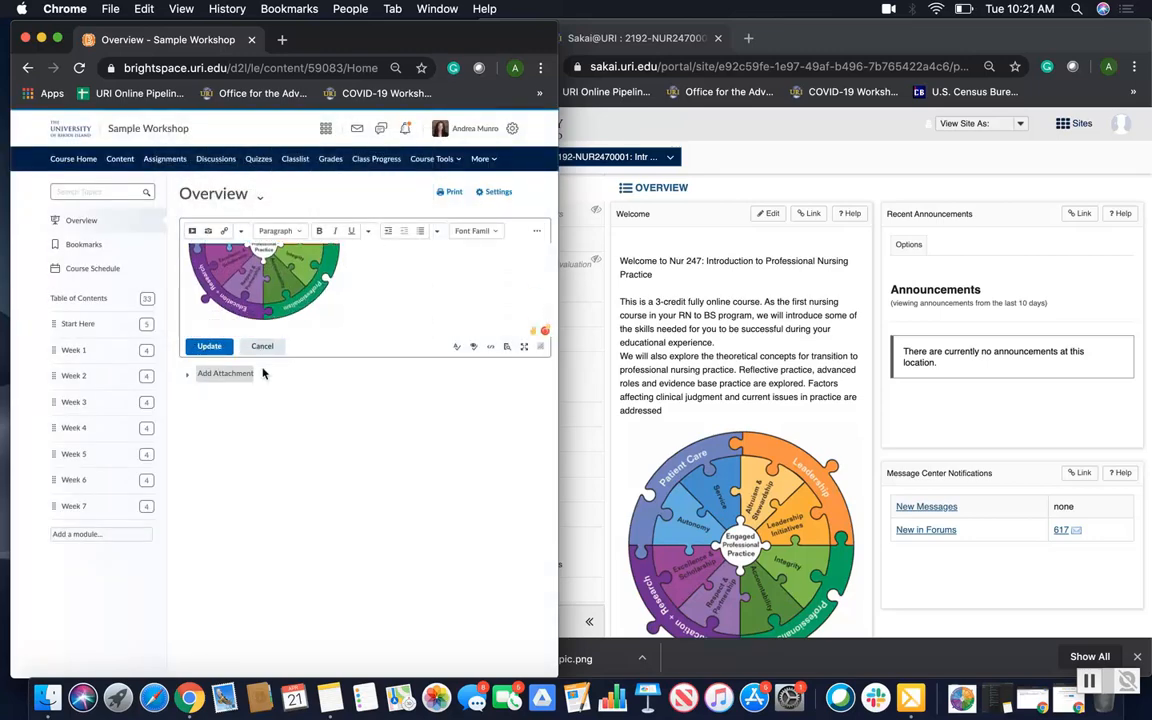
{"action": "left_click", "coordinate": [212, 348]}
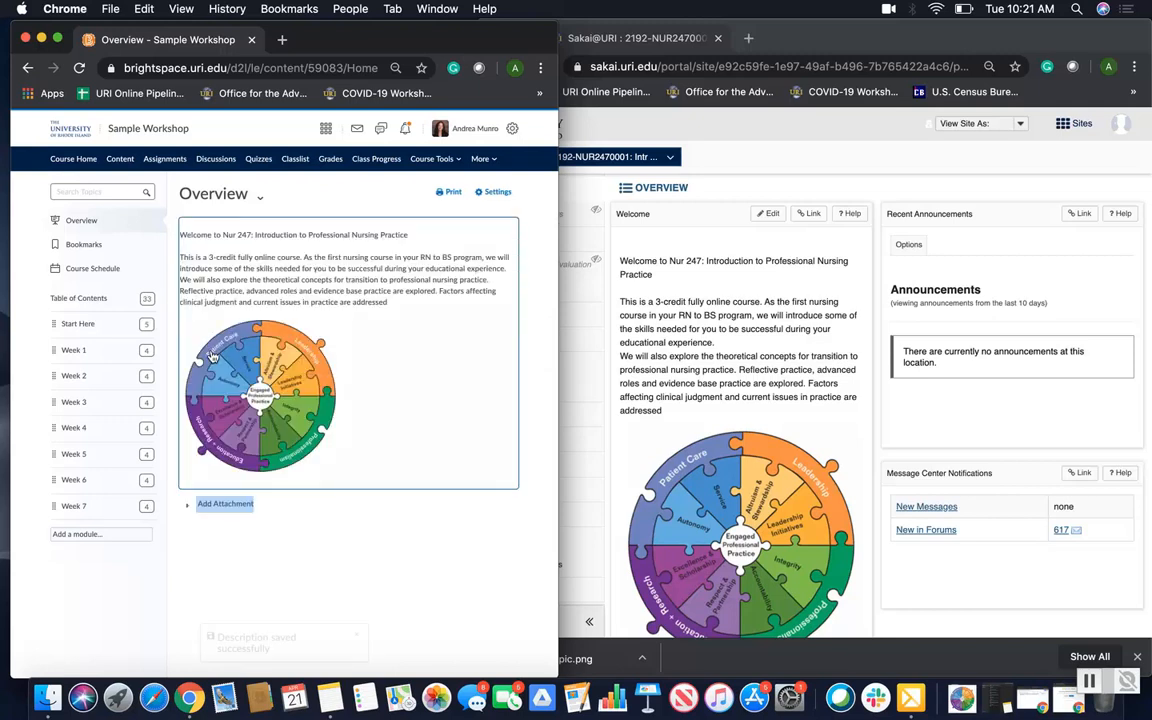
Open the Start Here module in Brightspace and the matching Start Here page in the Sakai course
{"action": "left_click", "coordinate": [79, 326]}
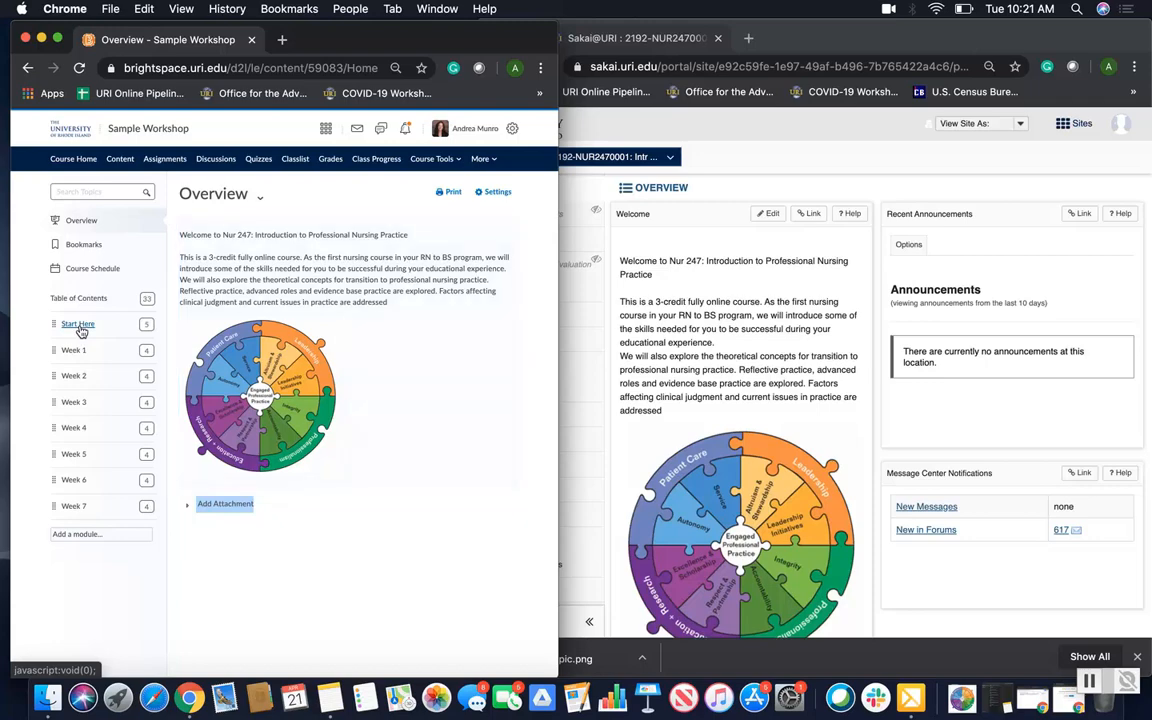
{"action": "left_click", "coordinate": [743, 340]}
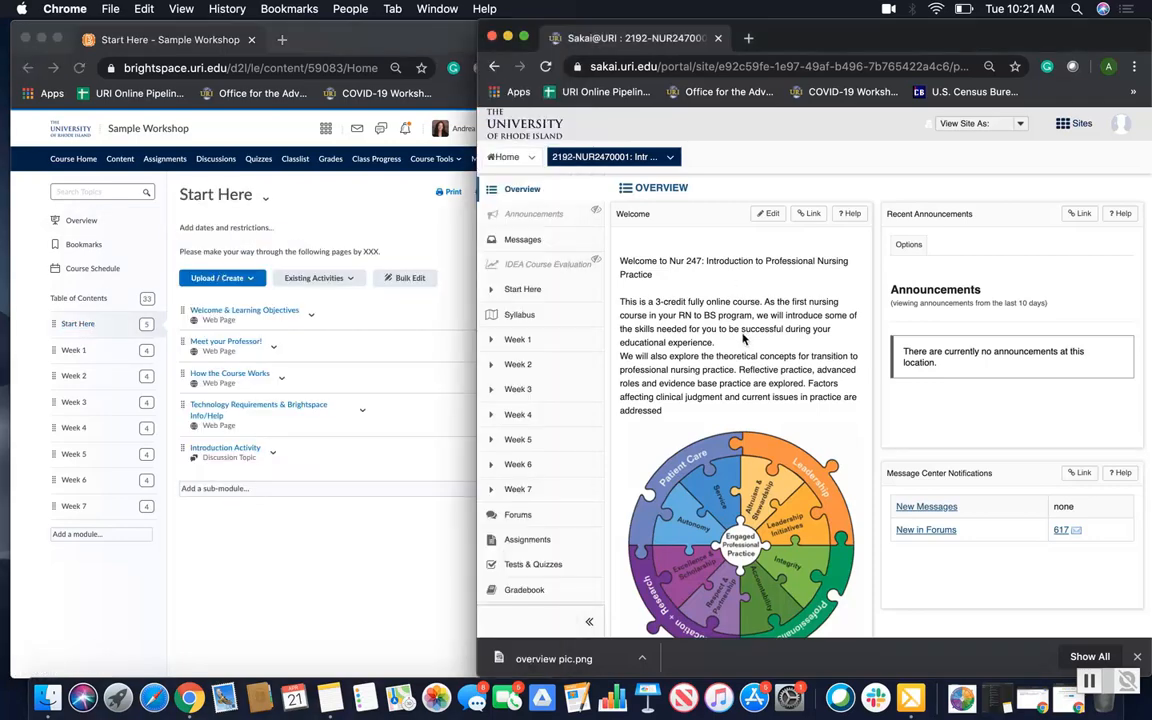
{"action": "left_click", "coordinate": [521, 289]}
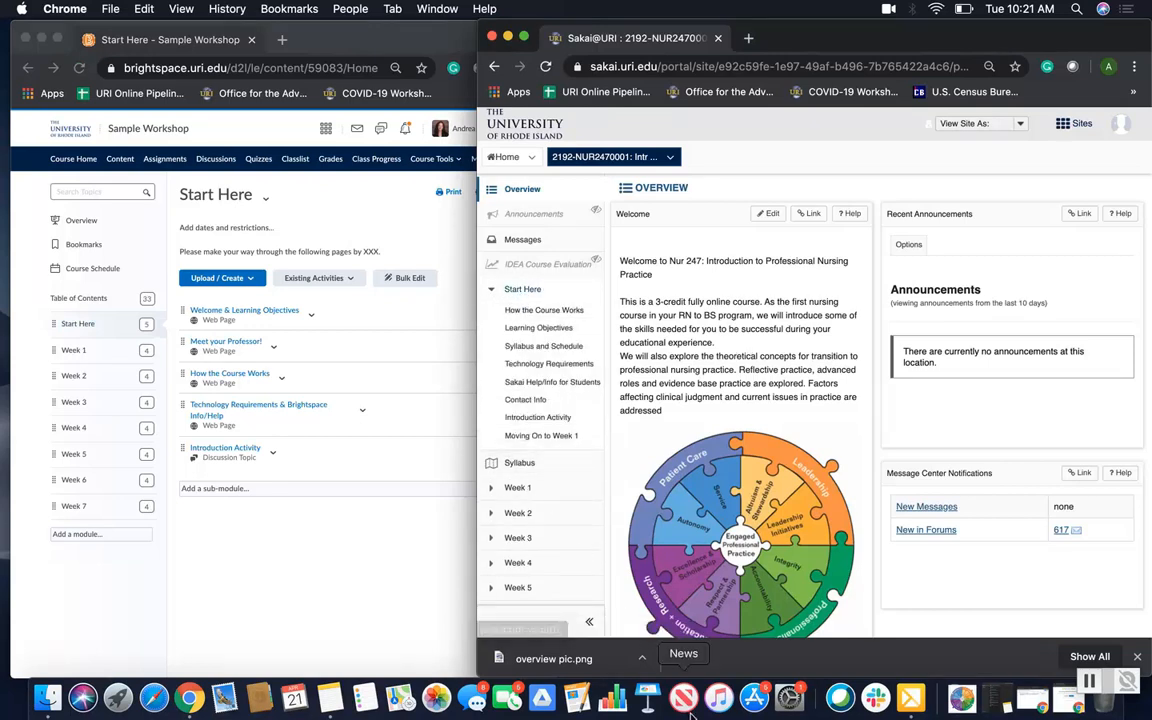
{"action": "left_click", "coordinate": [1090, 683]}
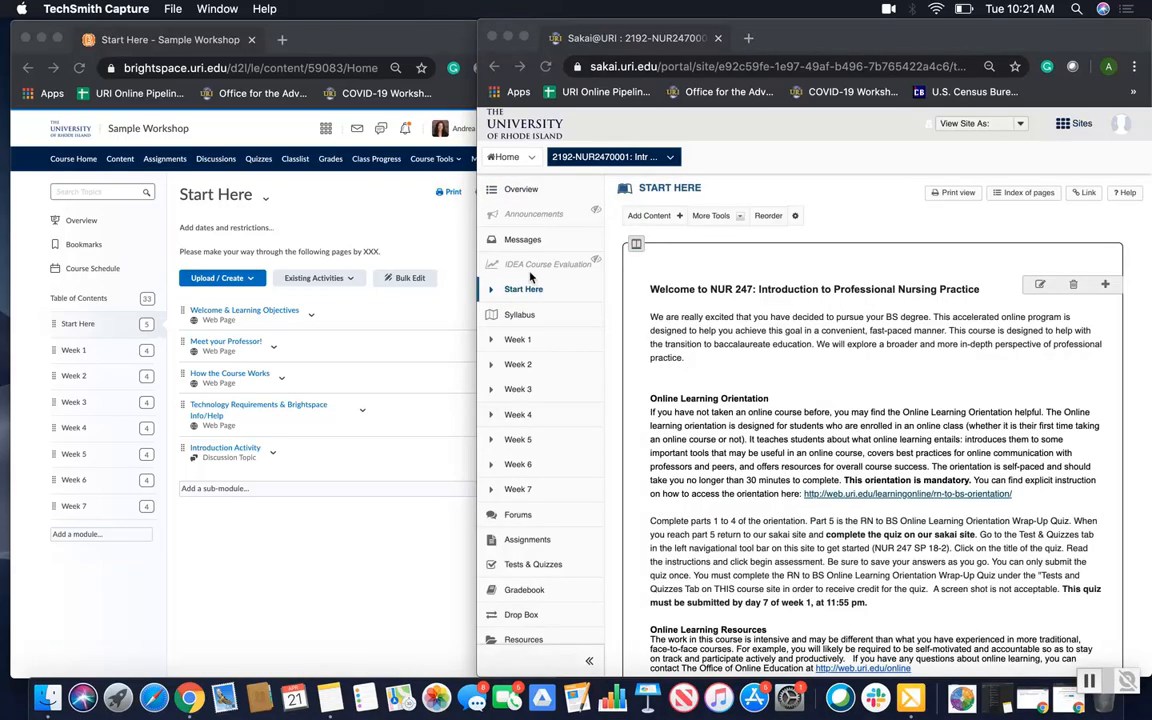
Review the Sakai Start Here page, open its welcome text block for editing and enlarge the editor area to show more text
{"action": "scroll", "coordinate": [780, 367], "scroll_direction": "down", "scroll_amount": 10}
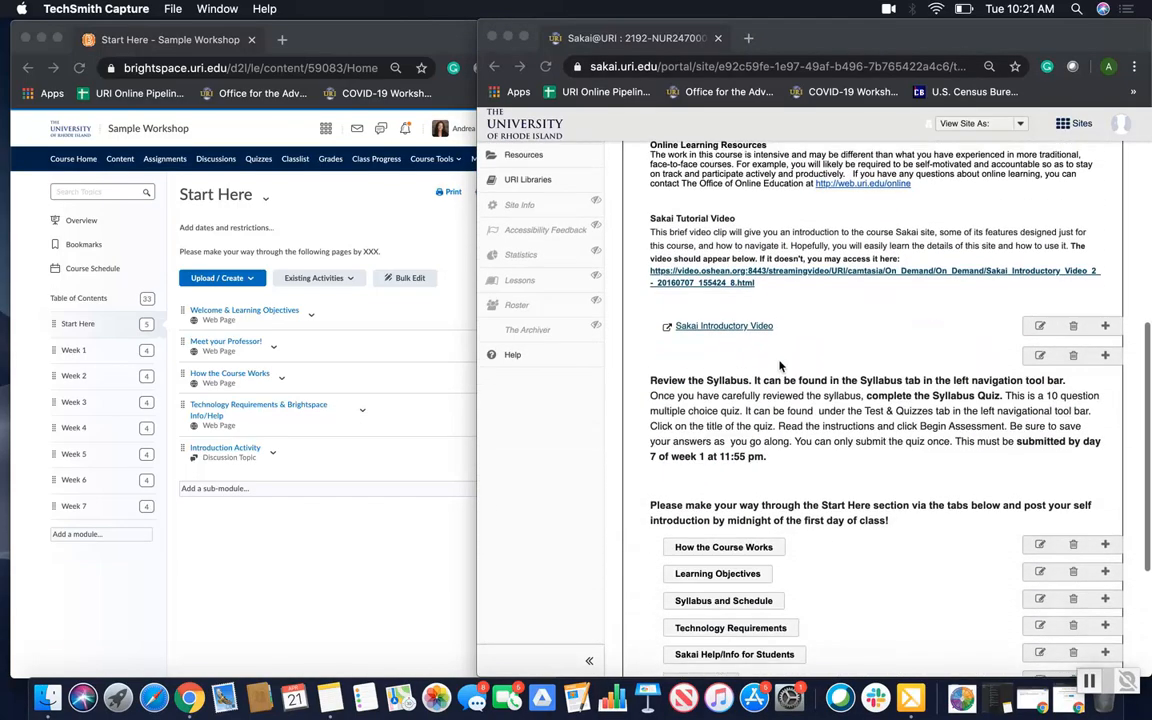
{"action": "scroll", "coordinate": [780, 367], "scroll_direction": "down", "scroll_amount": 2}
{"action": "scroll", "coordinate": [780, 367], "scroll_direction": "up", "scroll_amount": 10}
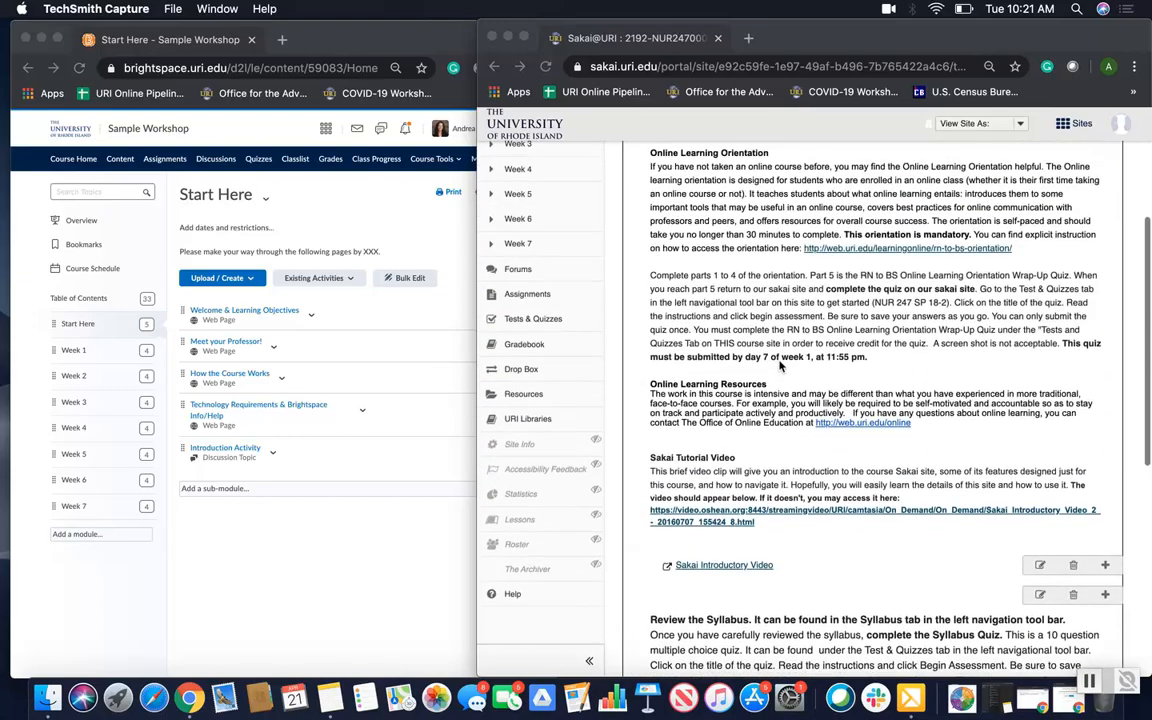
{"action": "scroll", "coordinate": [780, 367], "scroll_direction": "up", "scroll_amount": 3}
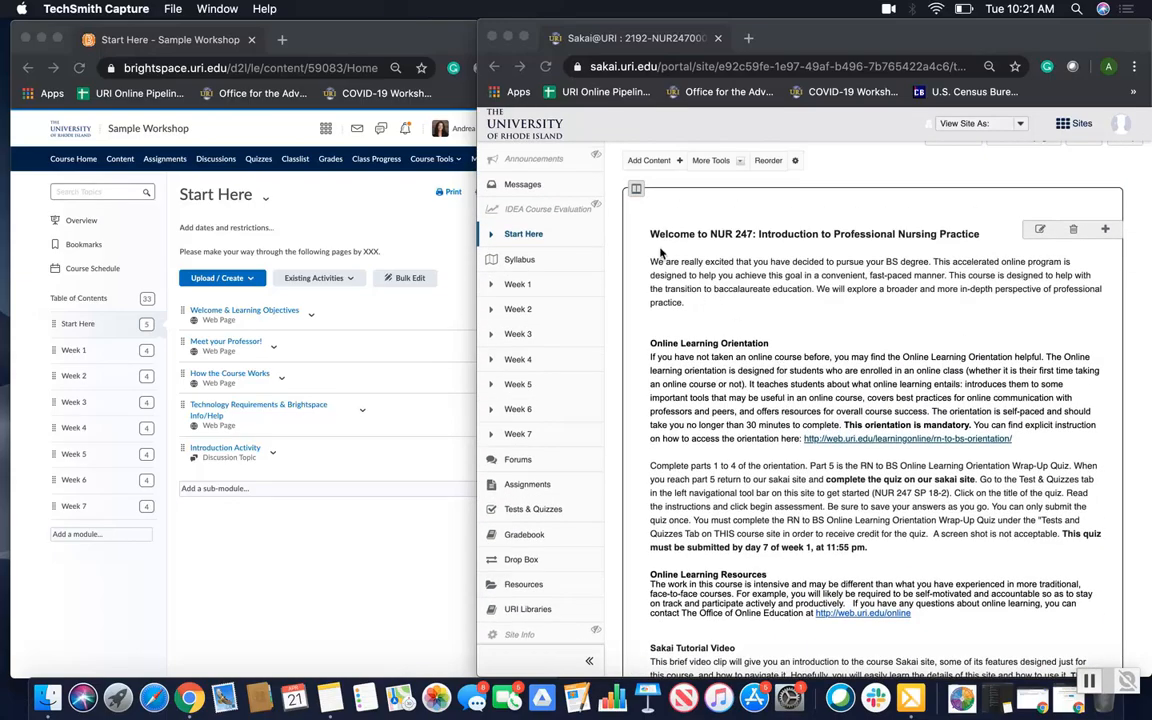
{"action": "scroll", "coordinate": [682, 507], "scroll_direction": "down", "scroll_amount": 10}
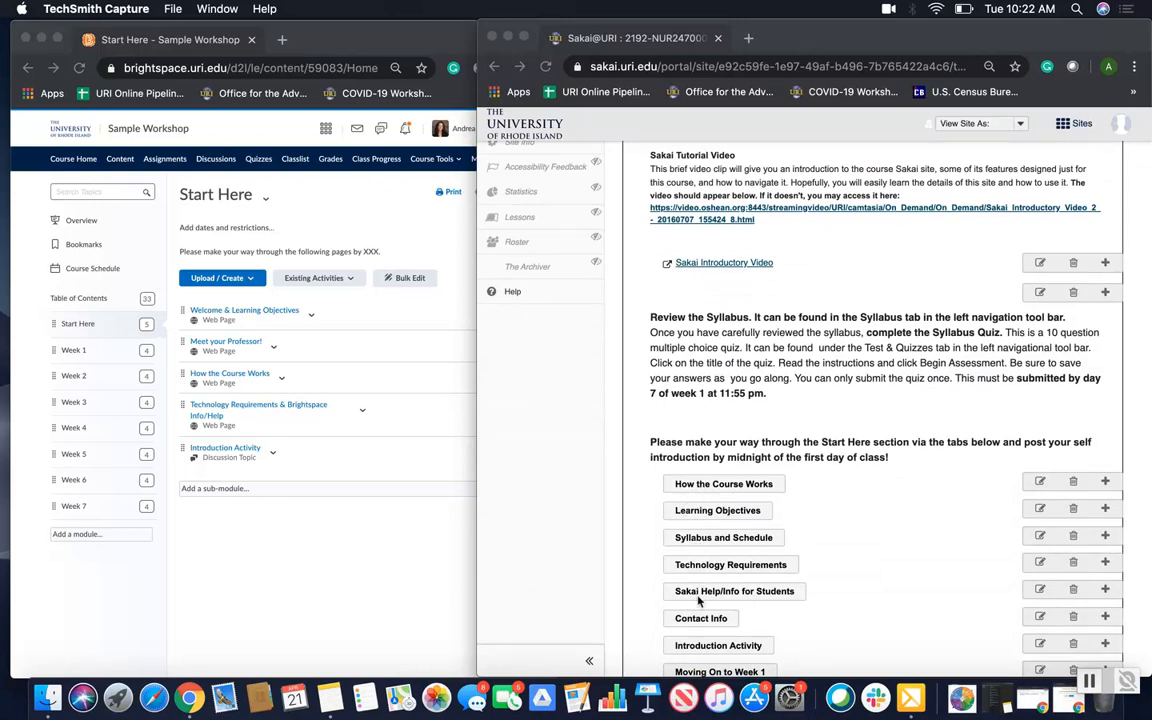
{"action": "scroll", "coordinate": [698, 600], "scroll_direction": "up", "scroll_amount": 10}
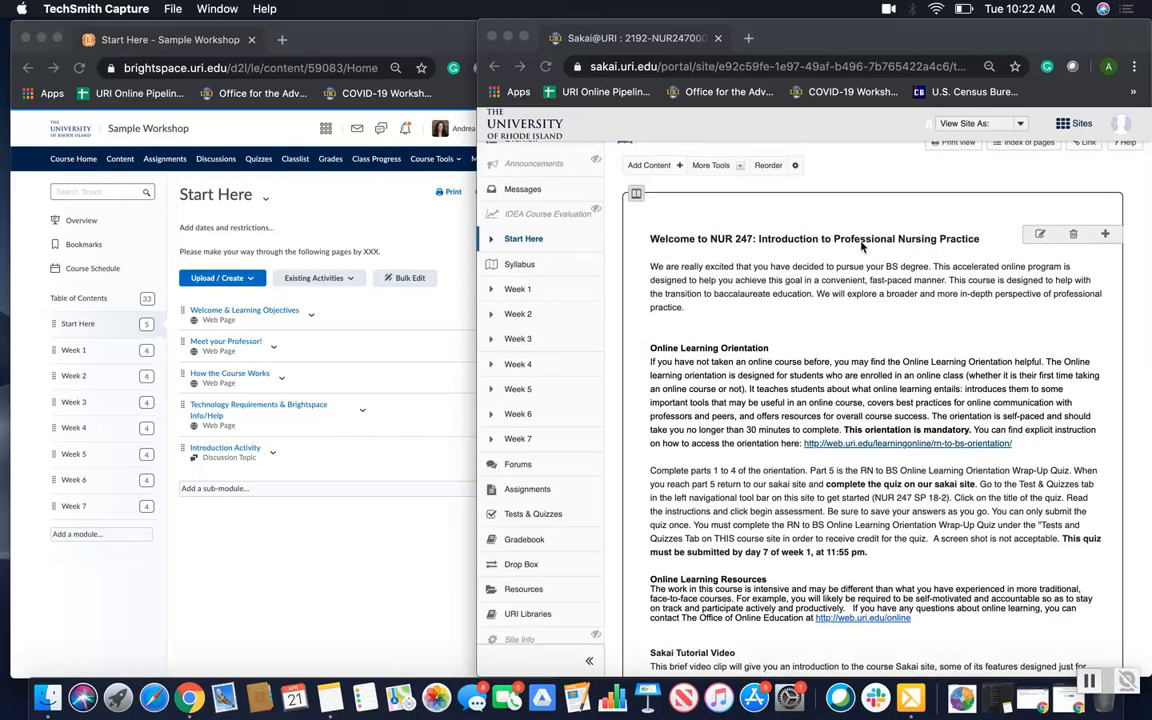
{"action": "left_click", "coordinate": [1040, 235]}
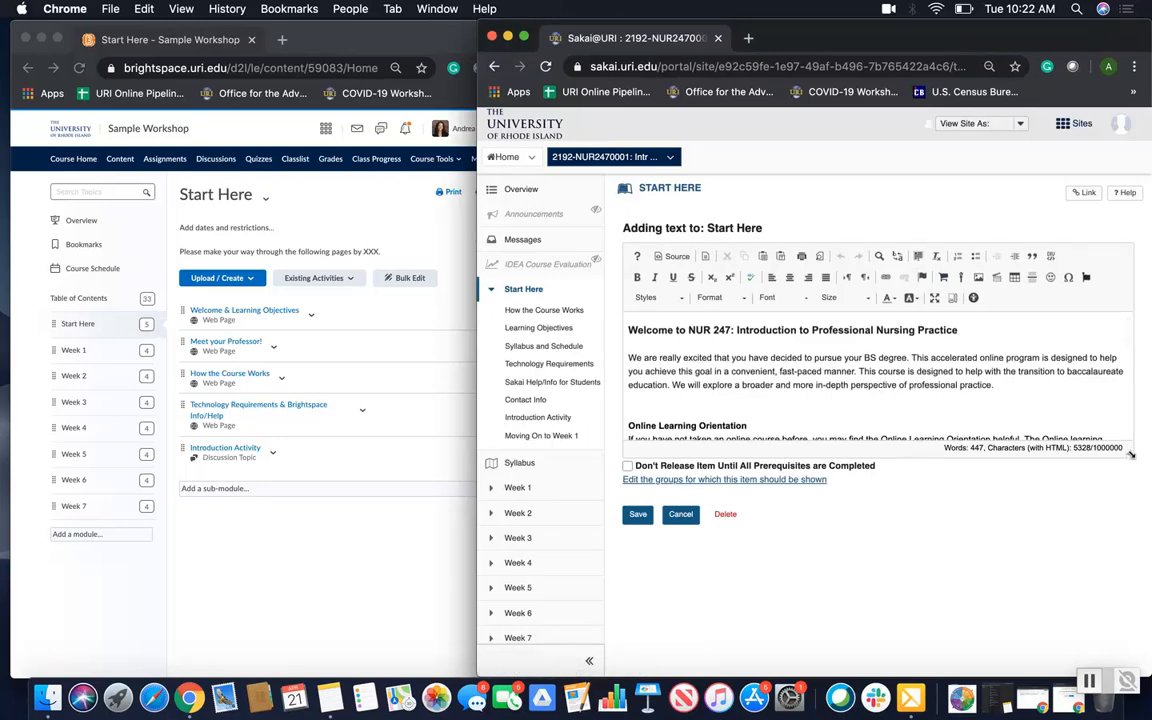
{"action": "left_click_drag", "start_coordinate": [1131, 463], "coordinate": [1143, 690]}
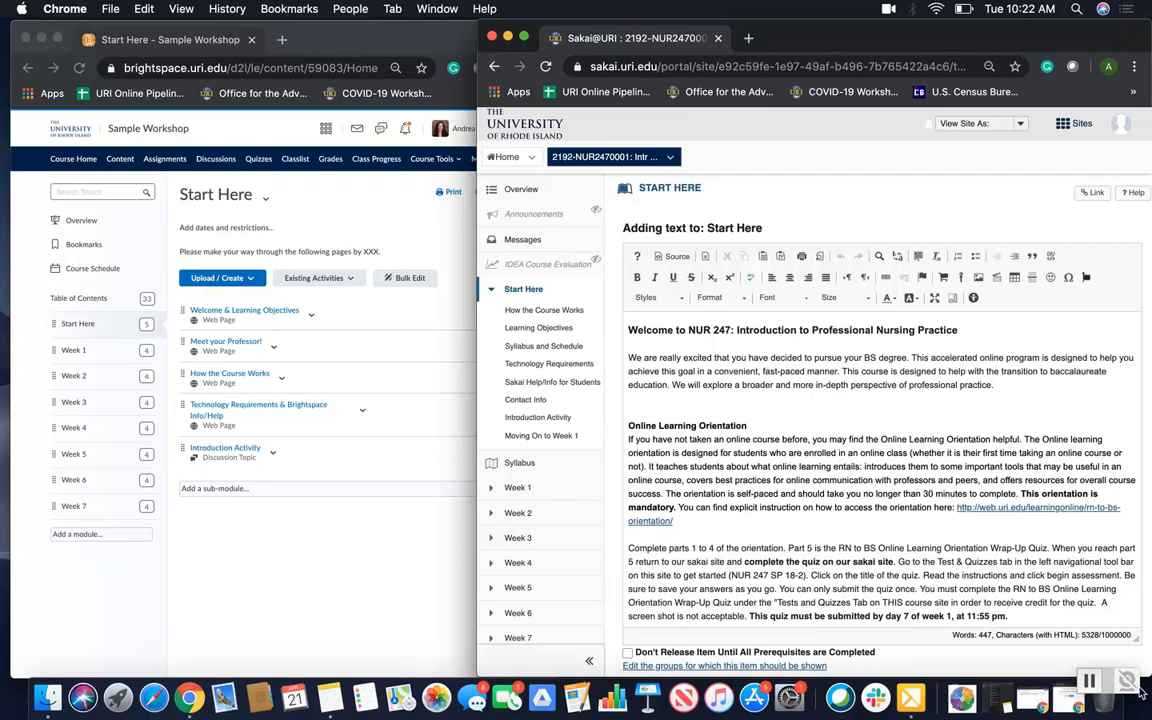
{"action": "scroll", "coordinate": [1022, 592], "scroll_direction": "down", "scroll_amount": 3}
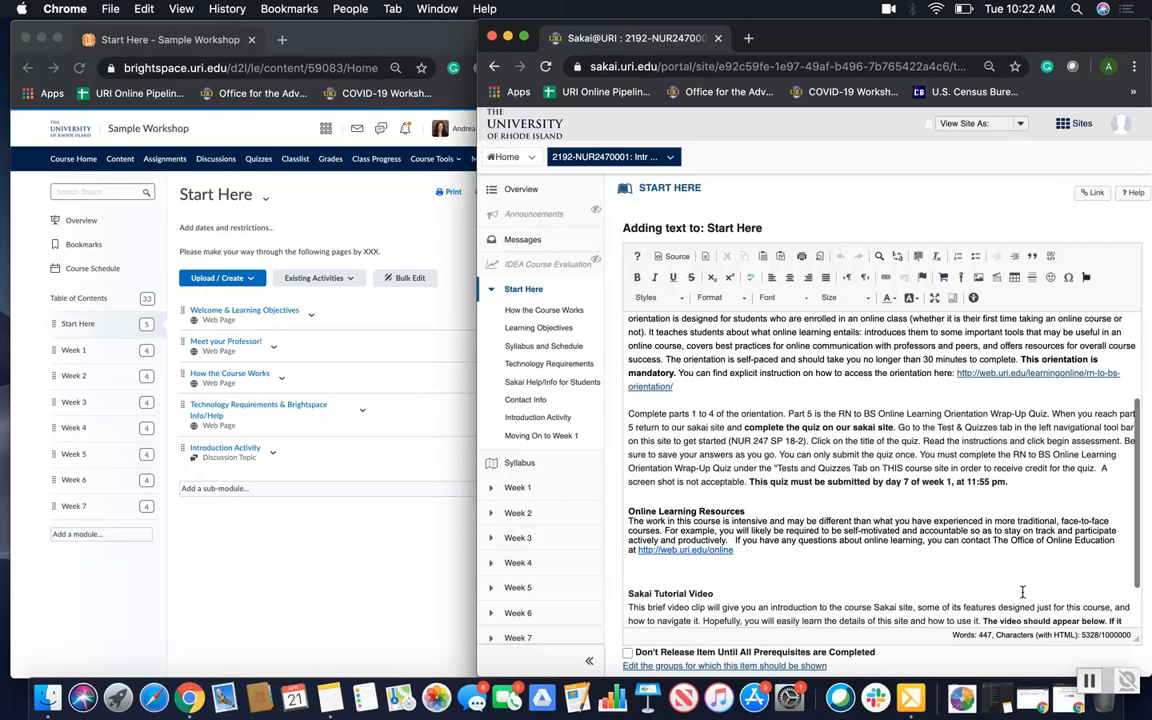
Open the Welcome & Learning Objectives page of the Brightspace Start Here module for HTML editing and enlarge its editor
{"action": "left_click", "coordinate": [266, 313]}
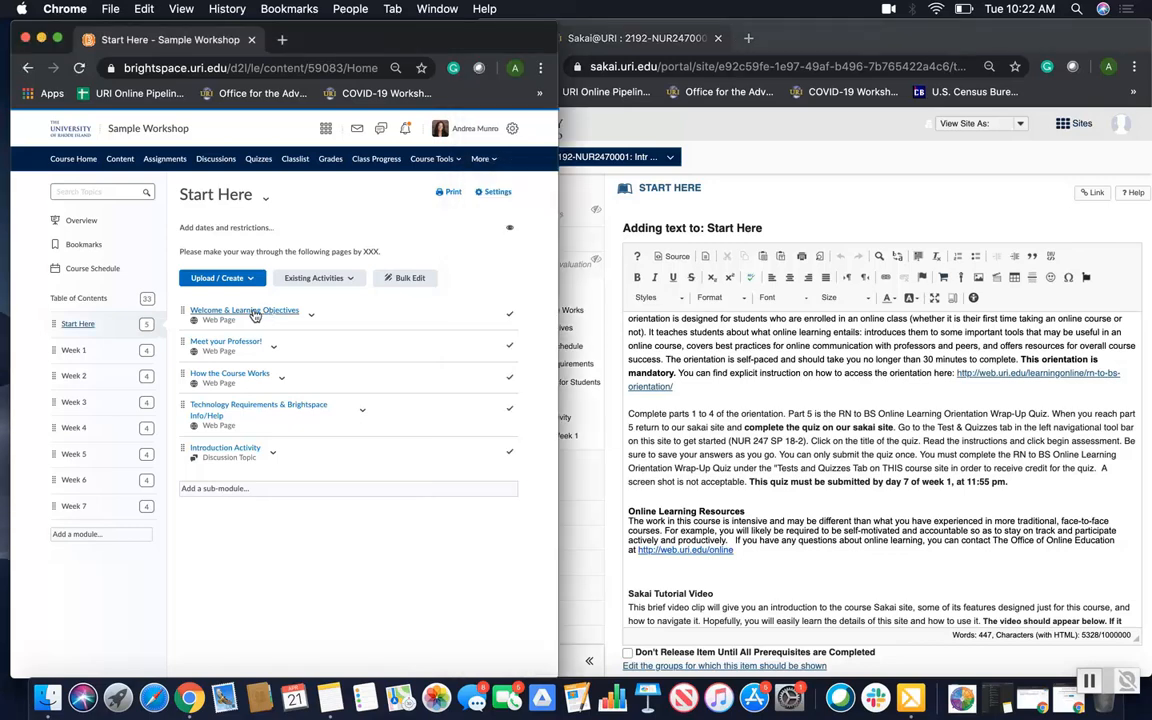
{"action": "left_click", "coordinate": [263, 316]}
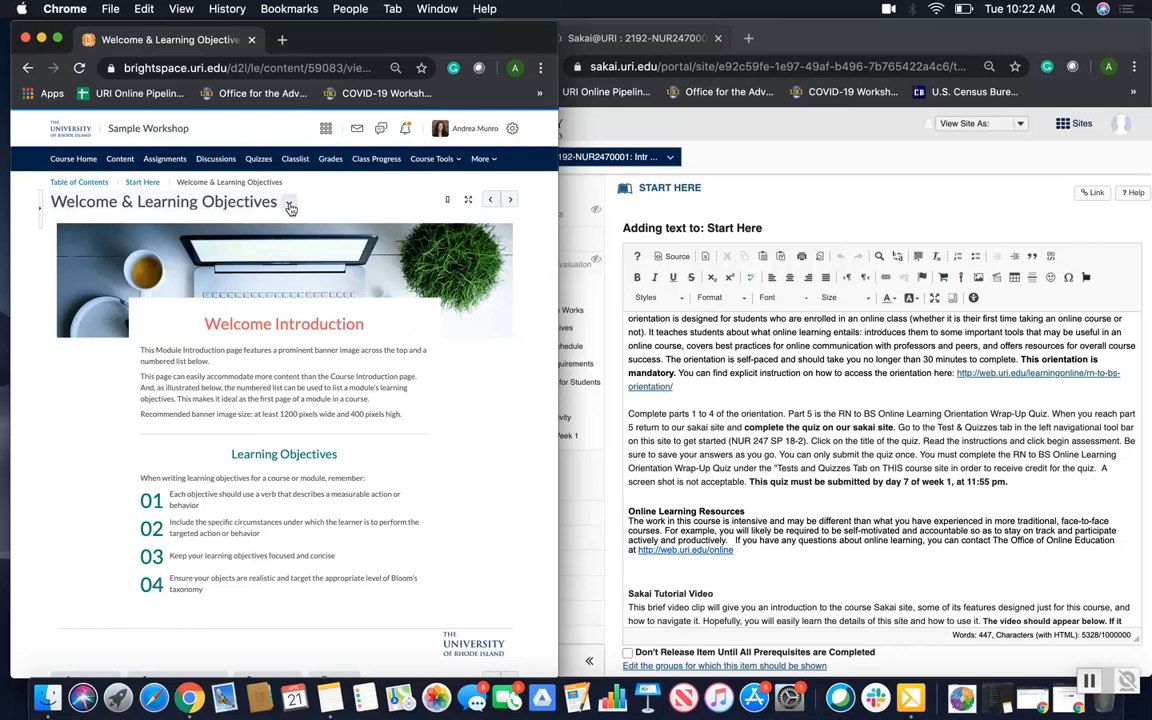
{"action": "left_click", "coordinate": [289, 204]}
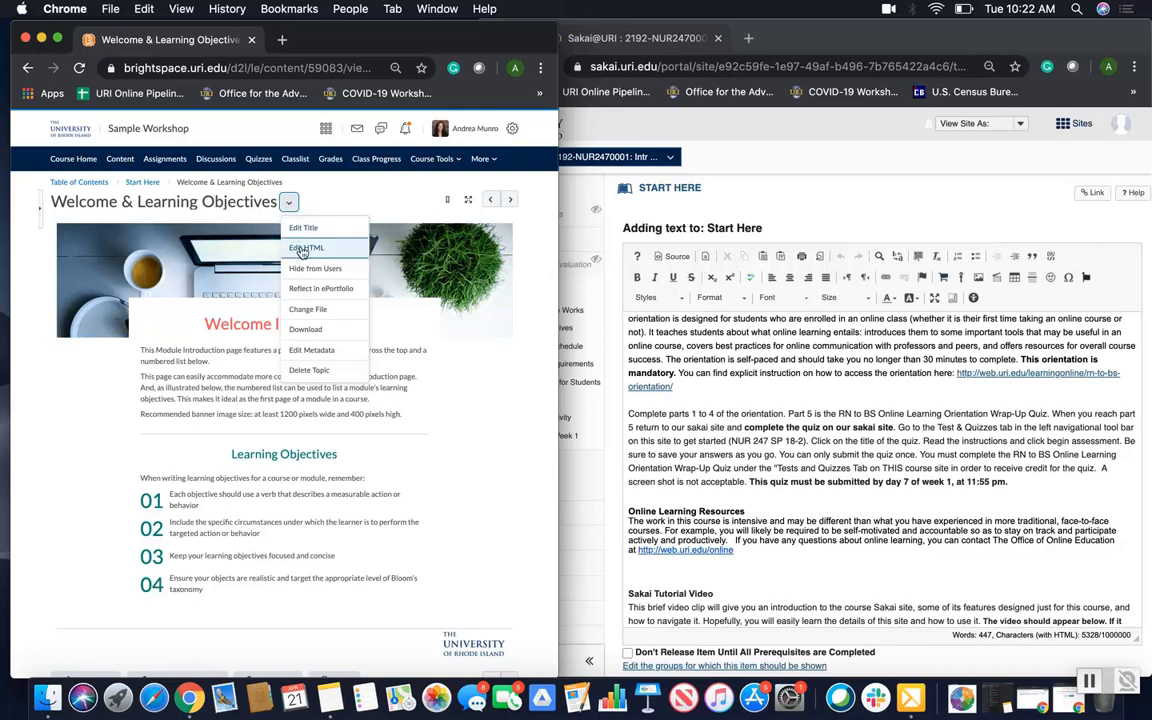
{"action": "left_click", "coordinate": [306, 248]}
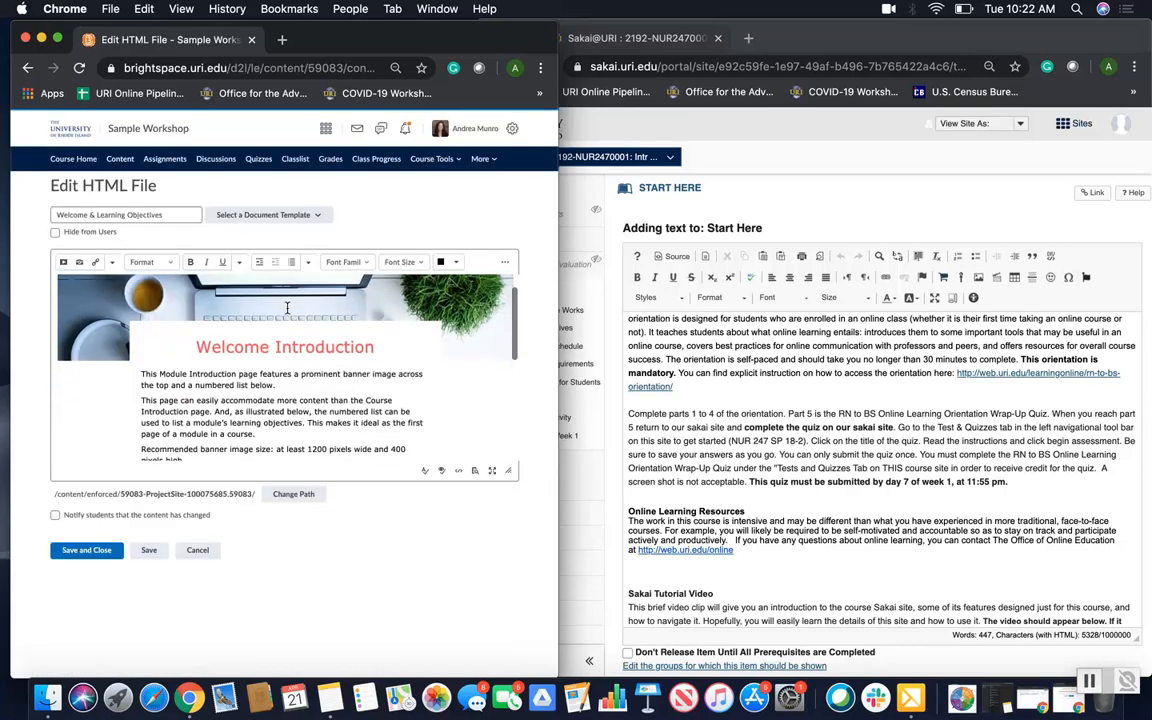
{"action": "left_click", "coordinate": [510, 471]}
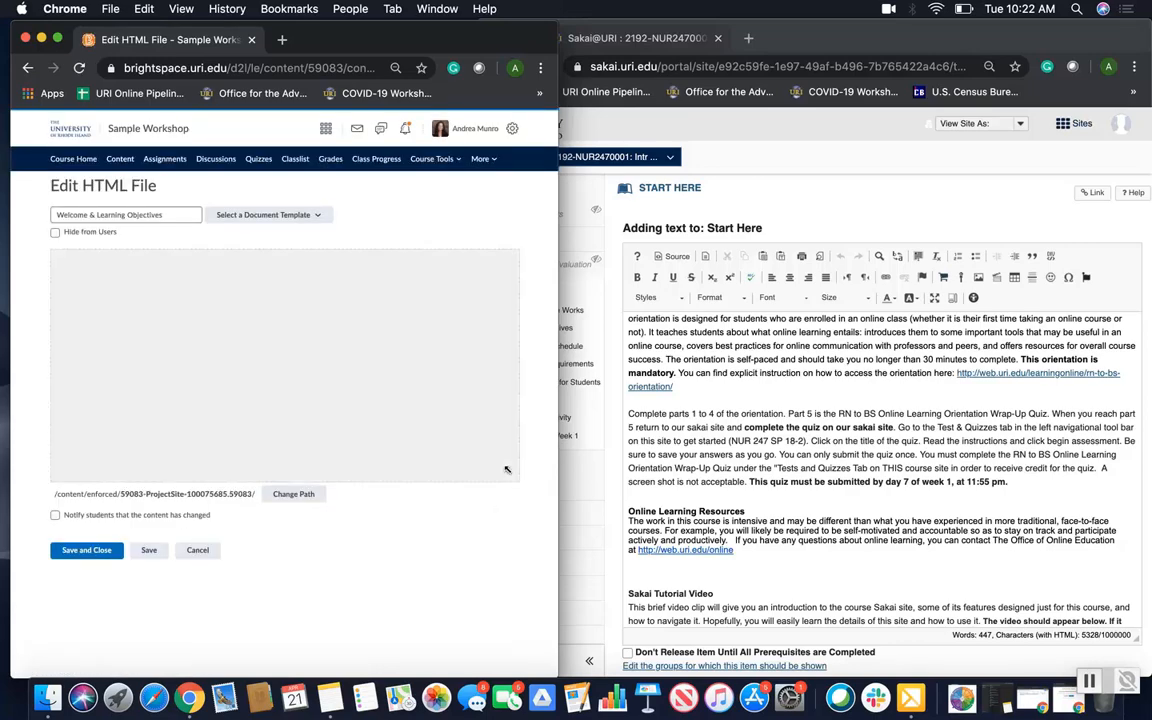
Examine the Welcome & Learning Objectives template's content and HTML source, leaving the source without saving
{"action": "scroll", "coordinate": [352, 401], "scroll_direction": "down", "scroll_amount": 4}
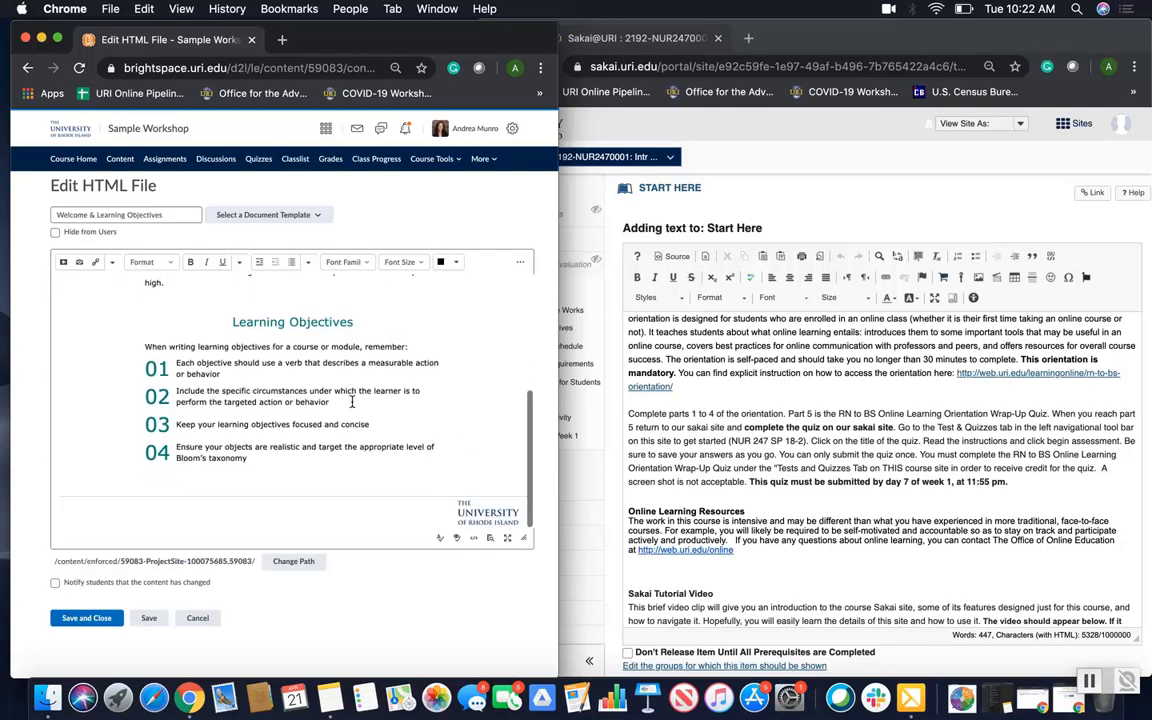
{"action": "scroll", "coordinate": [352, 401], "scroll_direction": "up", "scroll_amount": 6}
{"action": "scroll", "coordinate": [352, 401], "scroll_direction": "down", "scroll_amount": 5}
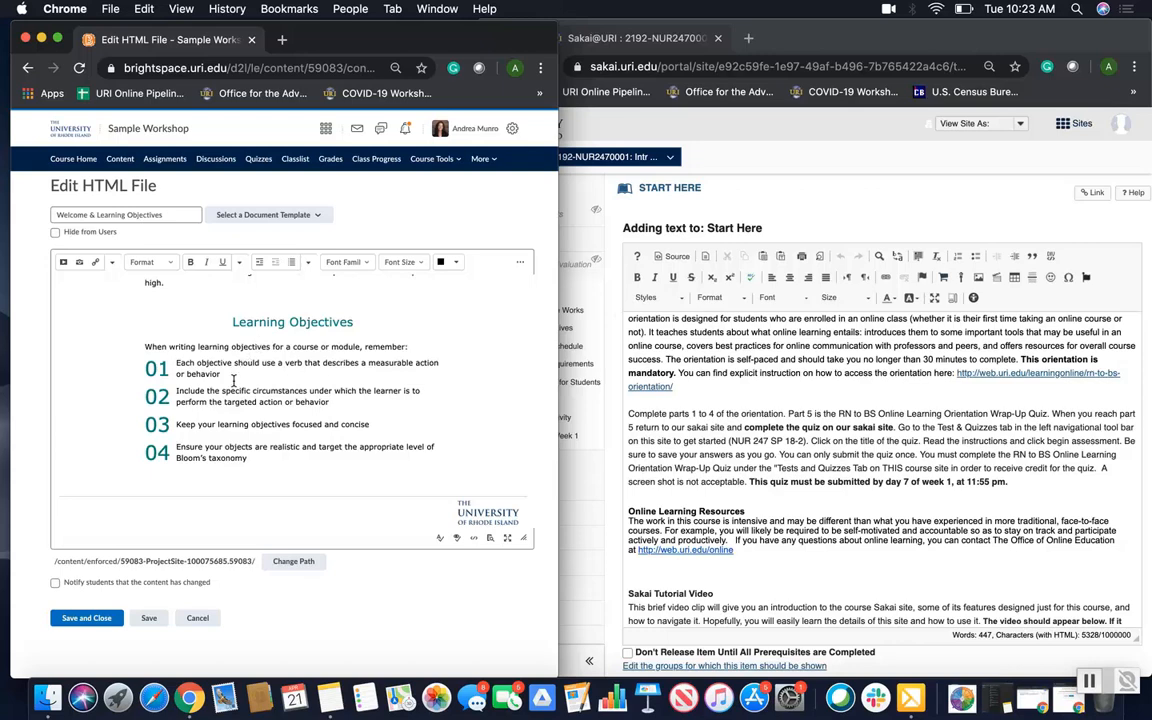
{"action": "scroll", "coordinate": [233, 380], "scroll_direction": "up", "scroll_amount": 1}
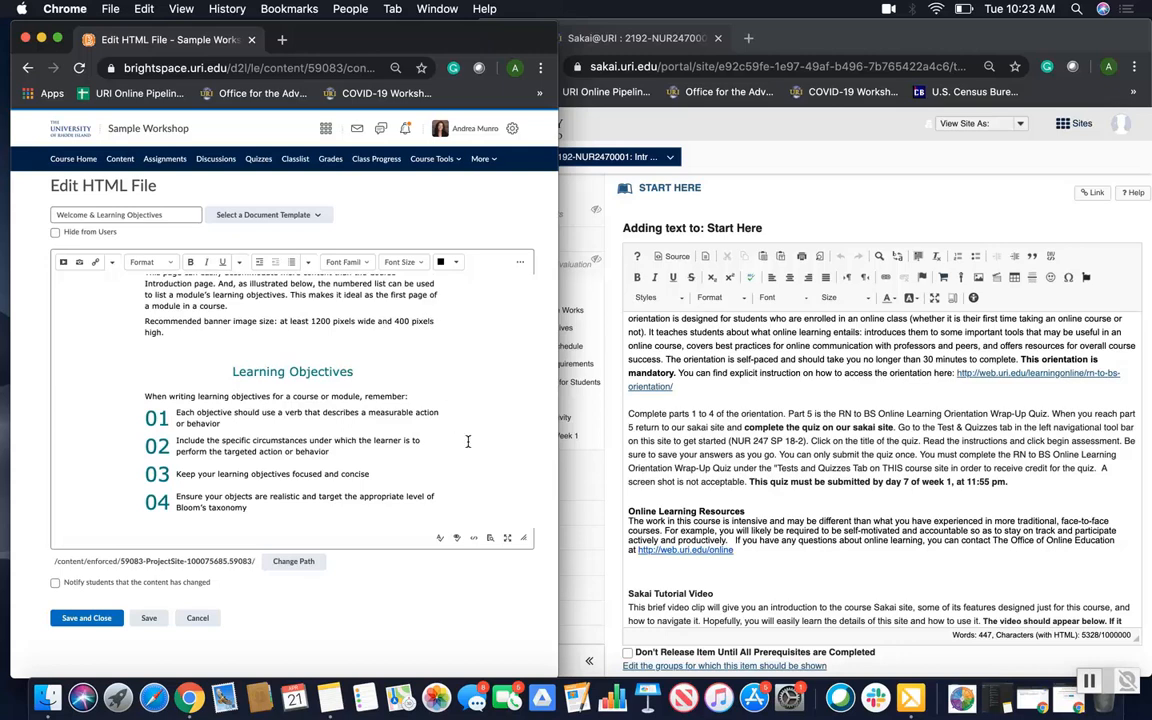
{"action": "left_click", "coordinate": [475, 540]}
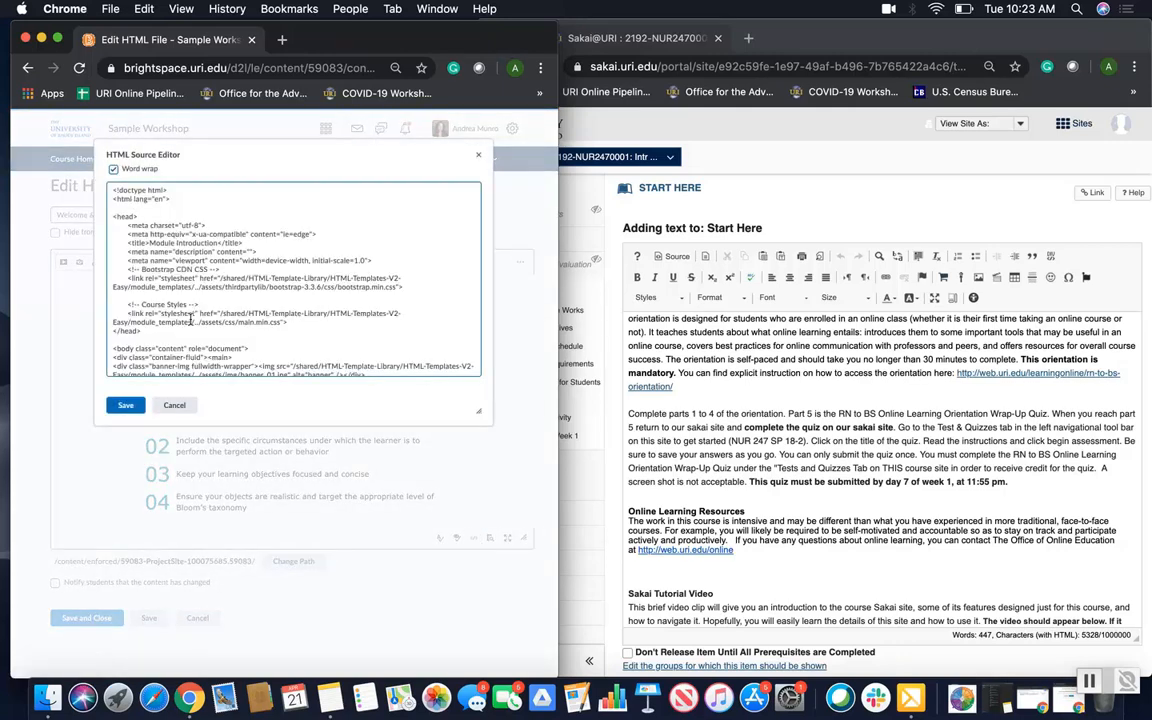
{"action": "scroll", "coordinate": [205, 317], "scroll_direction": "down", "scroll_amount": 10}
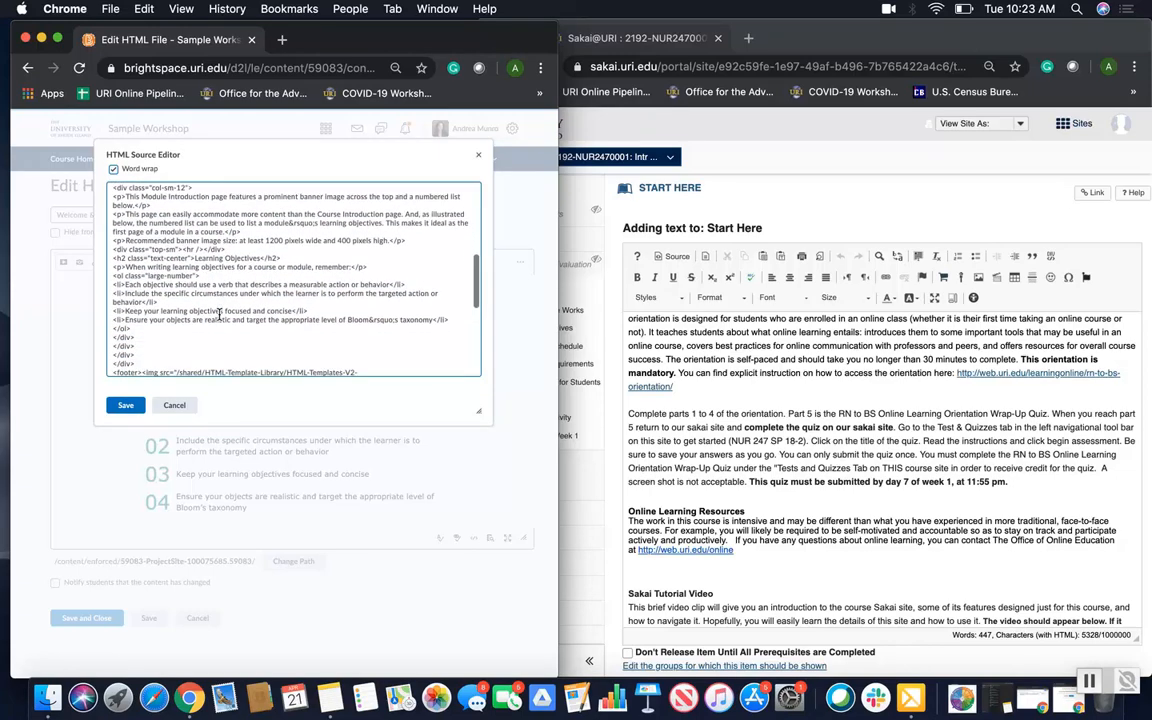
{"action": "scroll", "coordinate": [219, 315], "scroll_direction": "down", "scroll_amount": 2}
{"action": "scroll", "coordinate": [219, 315], "scroll_direction": "down", "scroll_amount": 3}
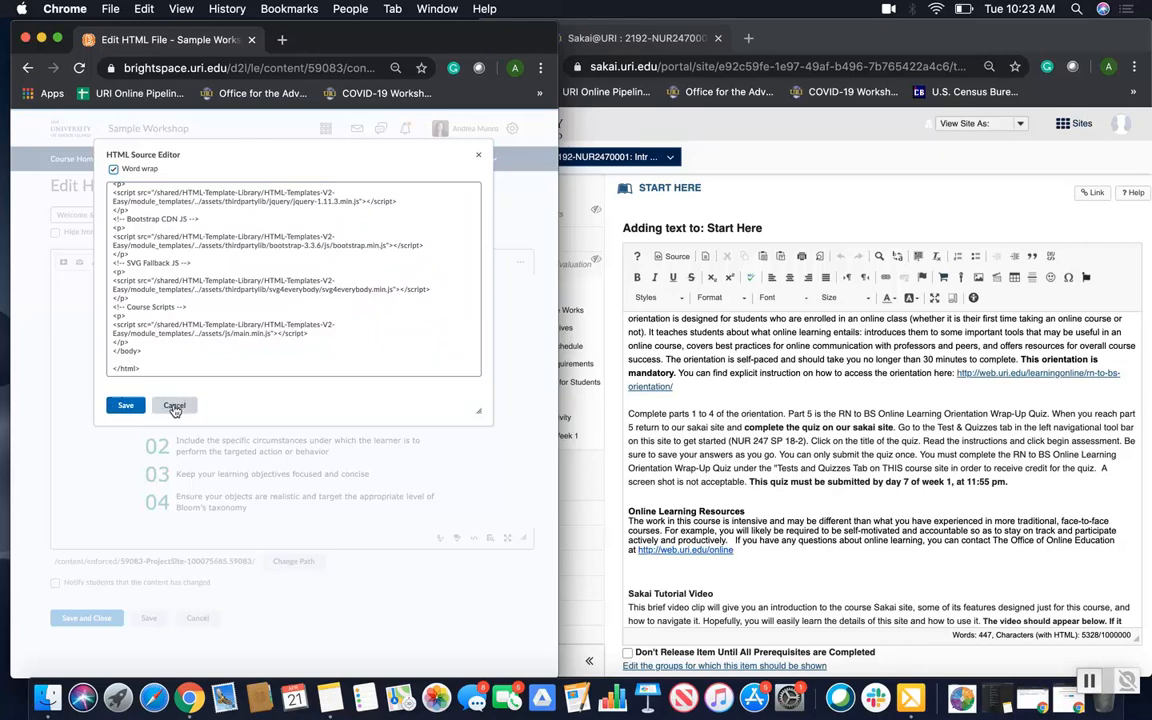
{"action": "left_click", "coordinate": [174, 406]}
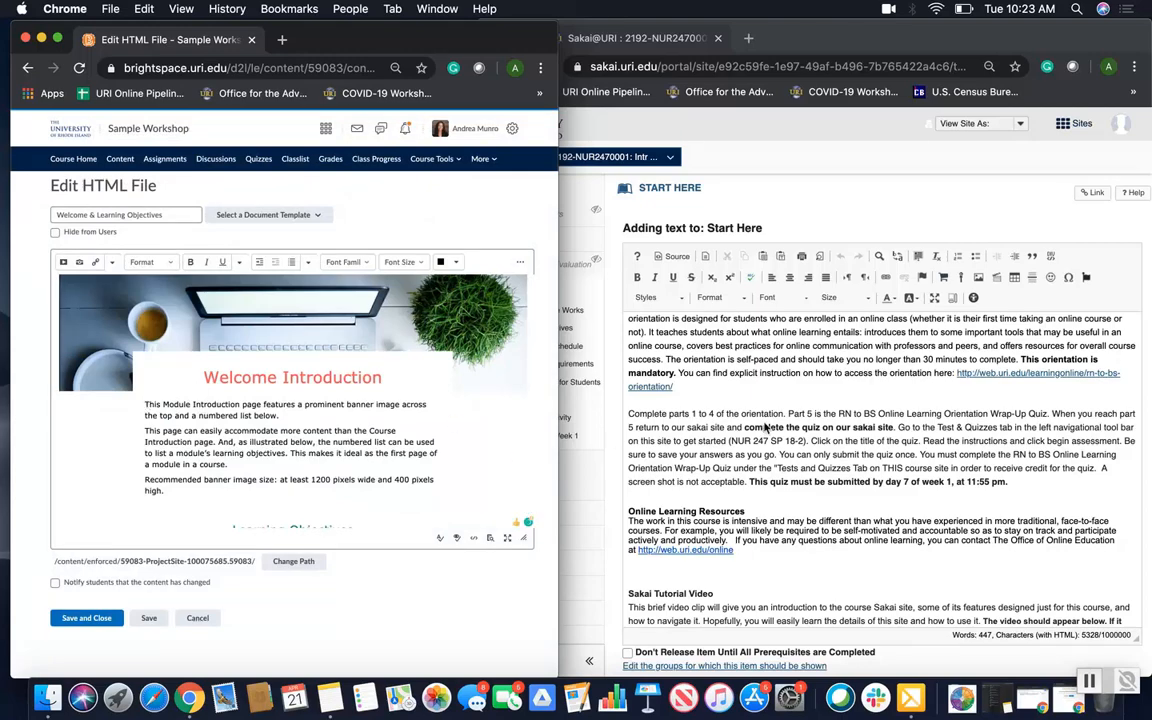
{"action": "scroll", "coordinate": [828, 430], "scroll_direction": "up", "scroll_amount": 2}
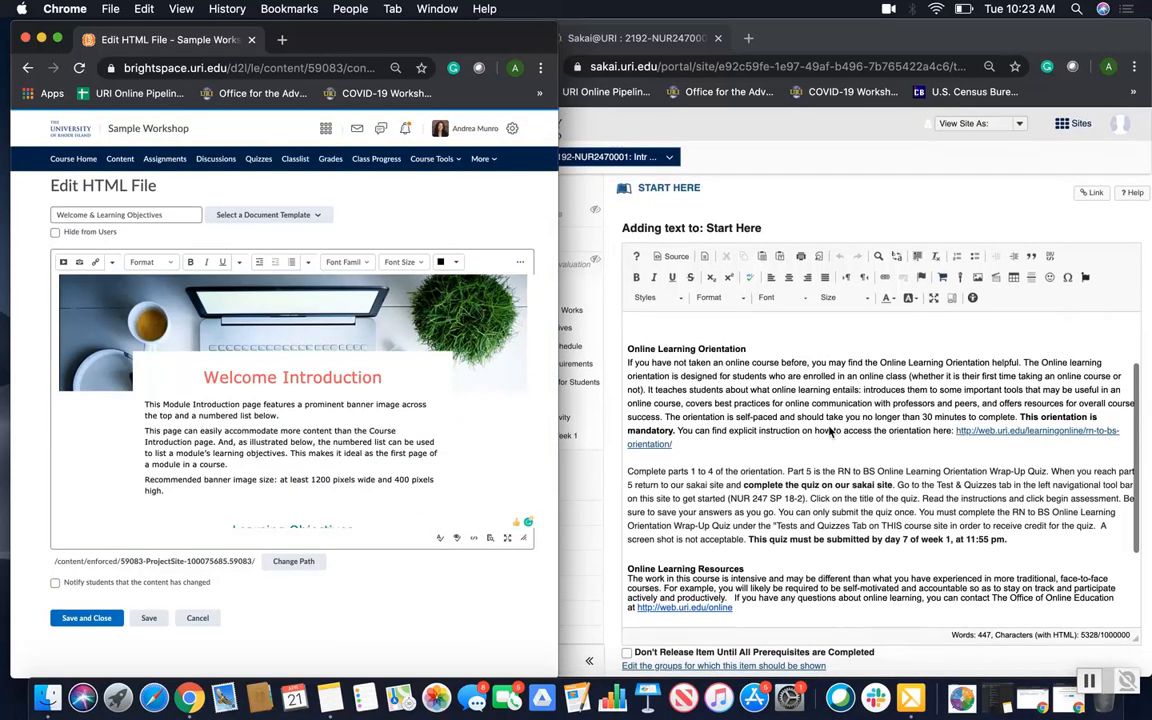
Copy the introductory paragraph beneath the "Welcome to NUR 247" heading from the Sakai Start Here text
{"action": "scroll", "coordinate": [828, 430], "scroll_direction": "up", "scroll_amount": 3}
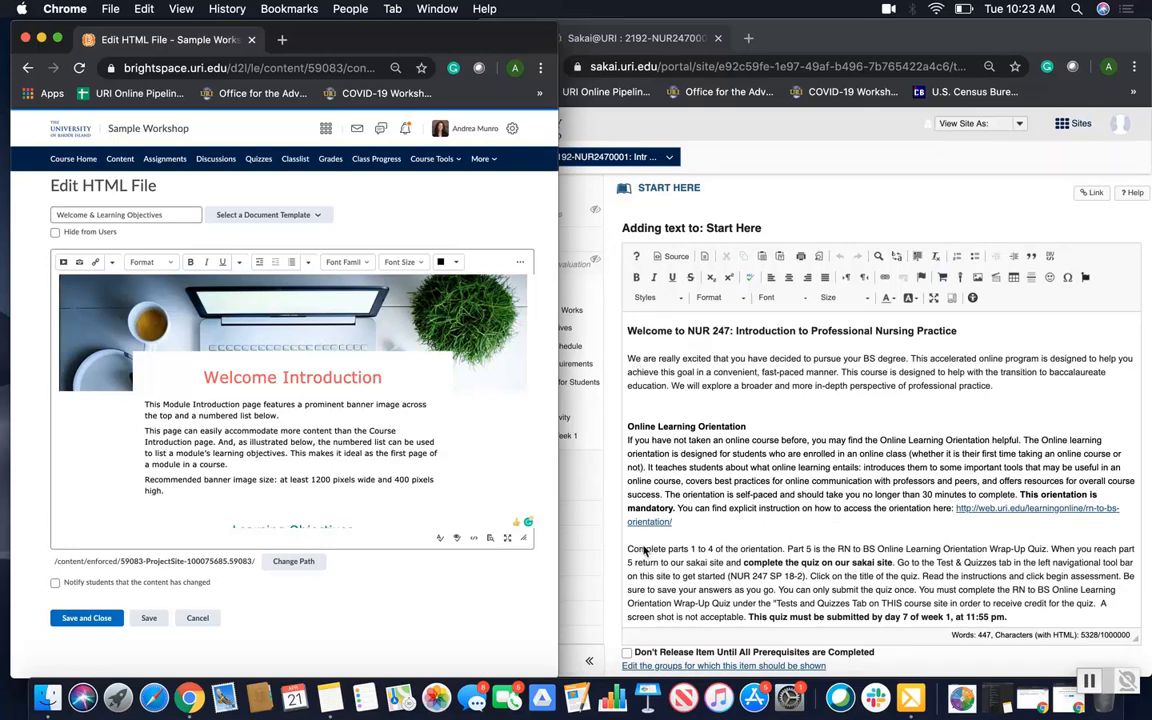
{"action": "scroll", "coordinate": [808, 600], "scroll_direction": "down", "scroll_amount": 1}
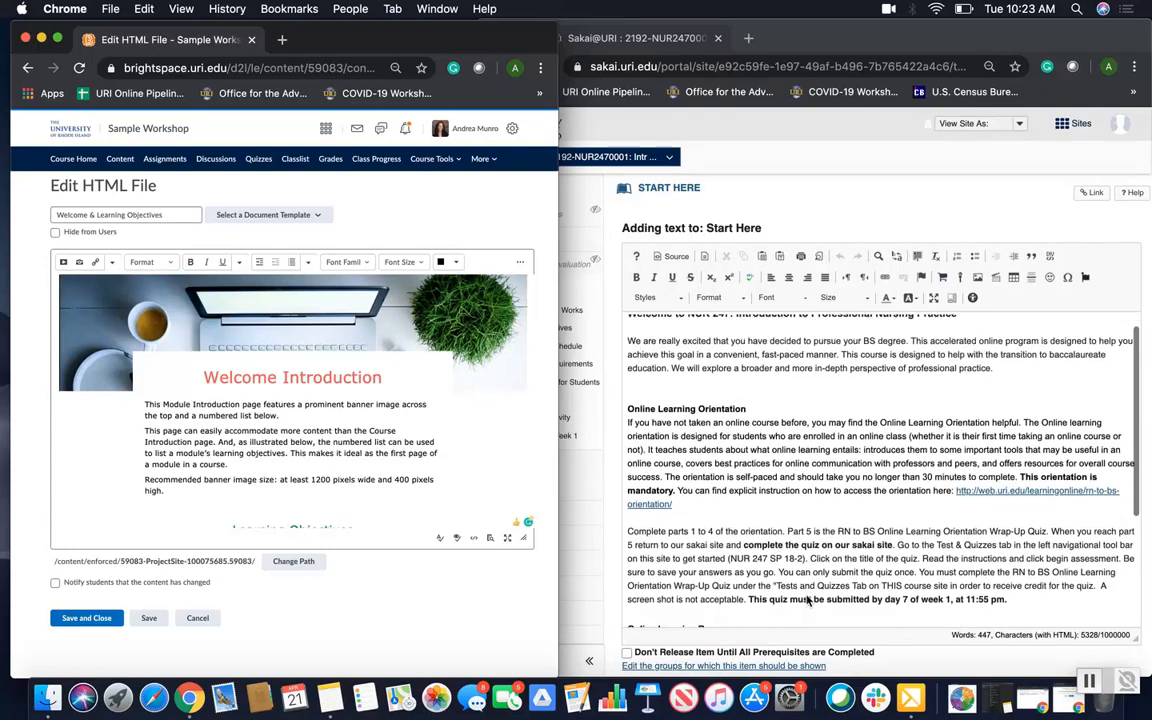
{"action": "scroll", "coordinate": [808, 600], "scroll_direction": "down", "scroll_amount": 8}
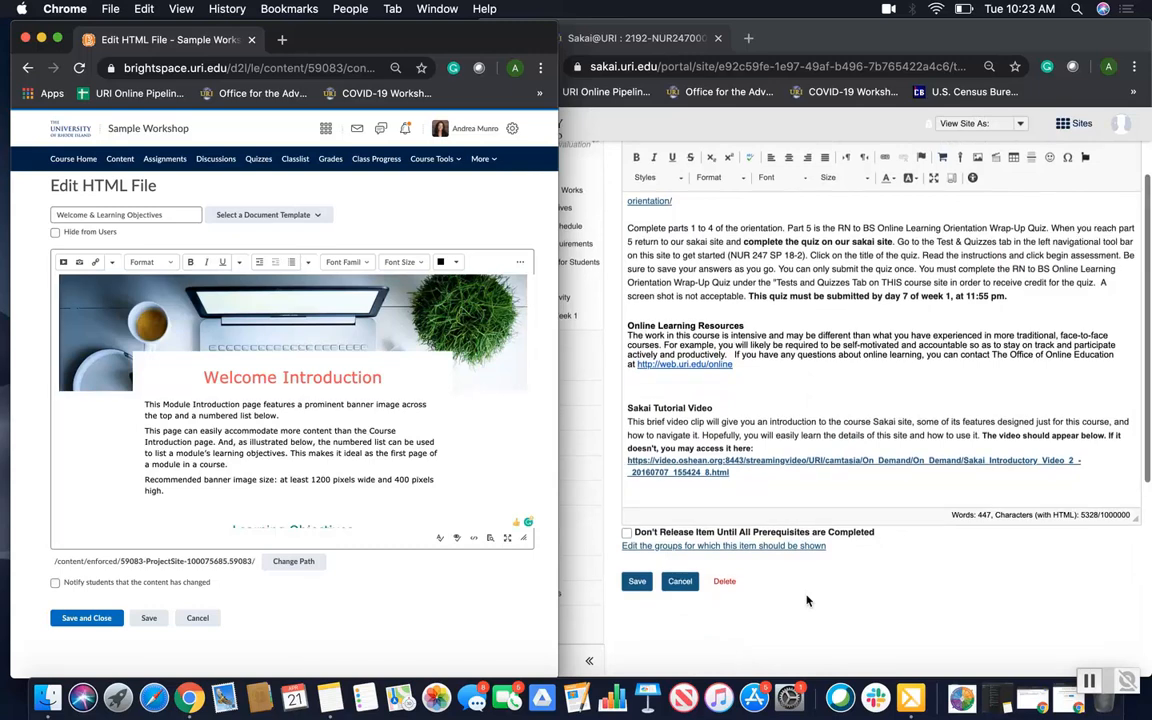
{"action": "scroll", "coordinate": [708, 430], "scroll_direction": "up", "scroll_amount": 1}
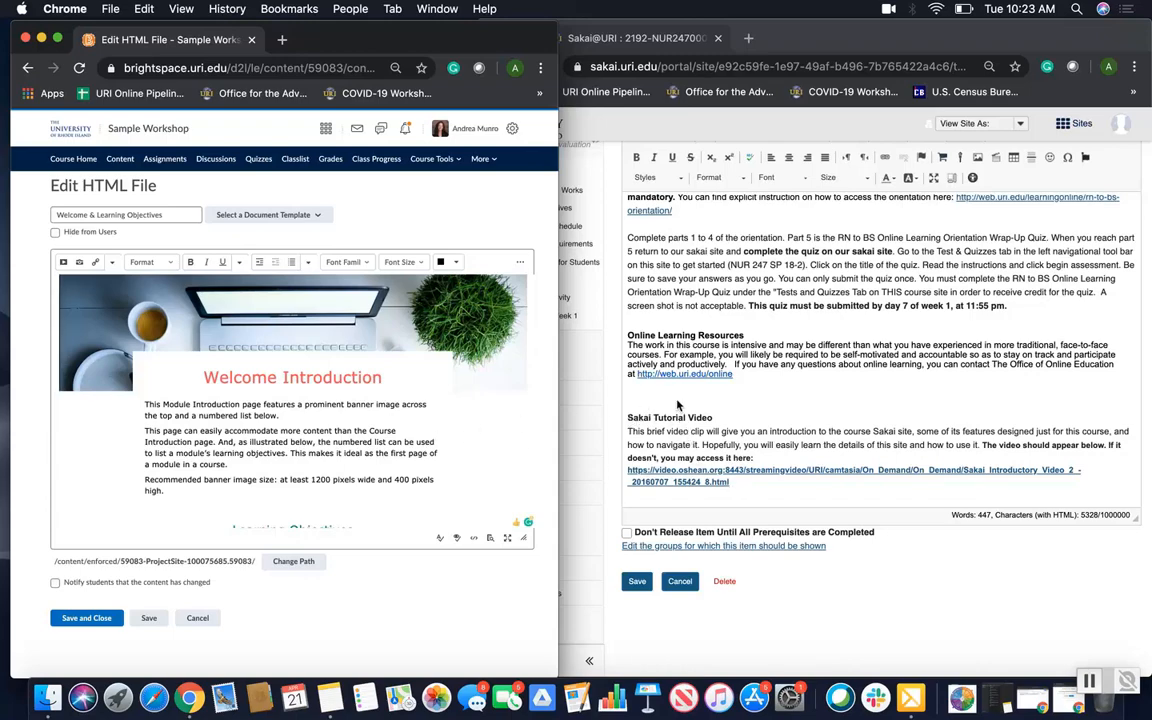
{"action": "scroll", "coordinate": [677, 404], "scroll_direction": "up", "scroll_amount": 5}
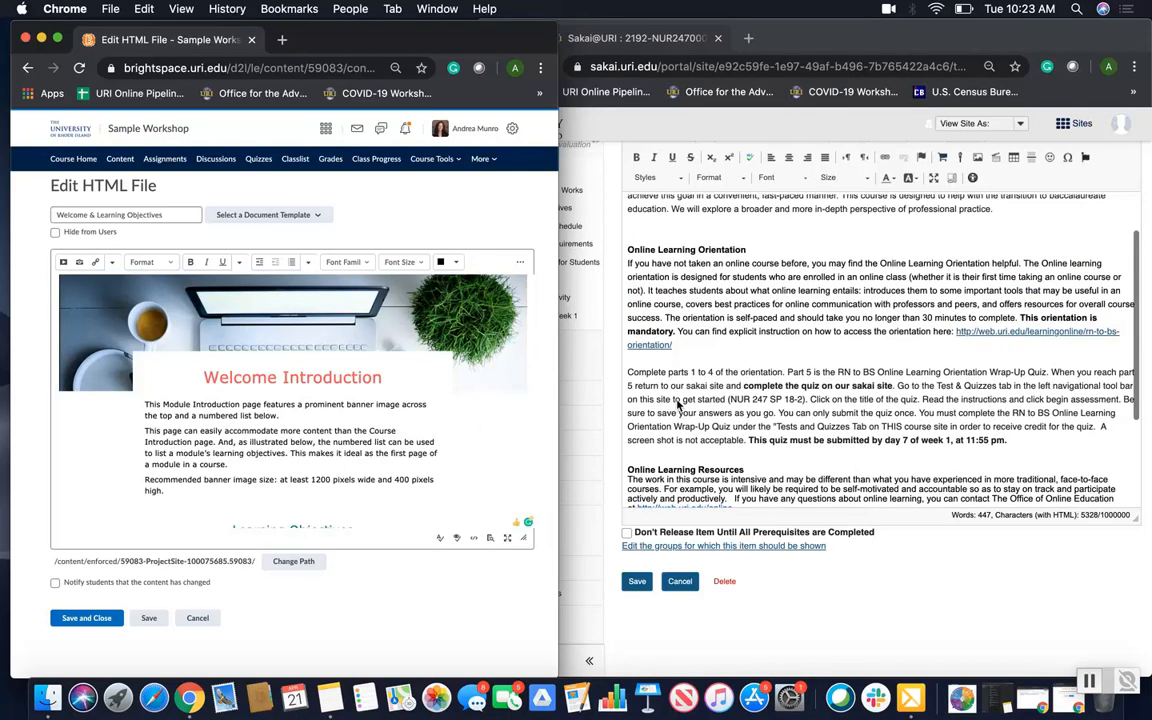
{"action": "scroll", "coordinate": [677, 404], "scroll_direction": "up", "scroll_amount": 2}
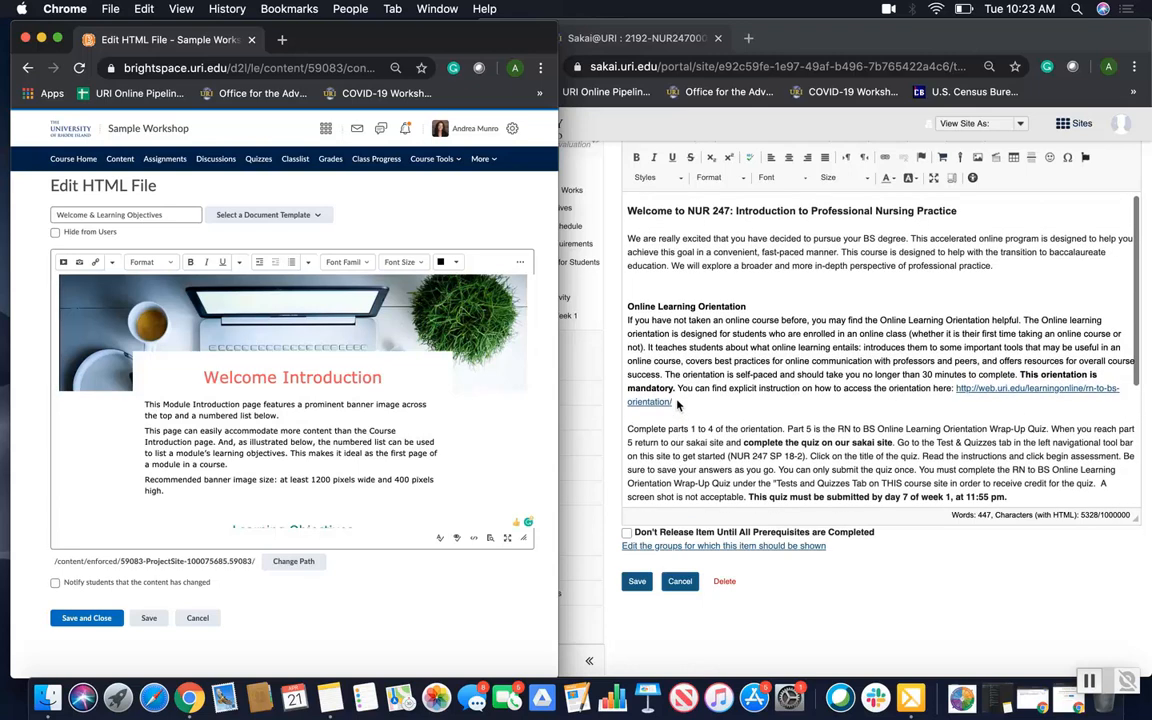
{"action": "left_click", "coordinate": [897, 239]}
{"action": "left_click_drag", "start_coordinate": [993, 266], "coordinate": [648, 248]}
{"action": "left_click_drag", "start_coordinate": [636, 245], "coordinate": [627, 235]}
{"action": "key", "text": "super+c"}
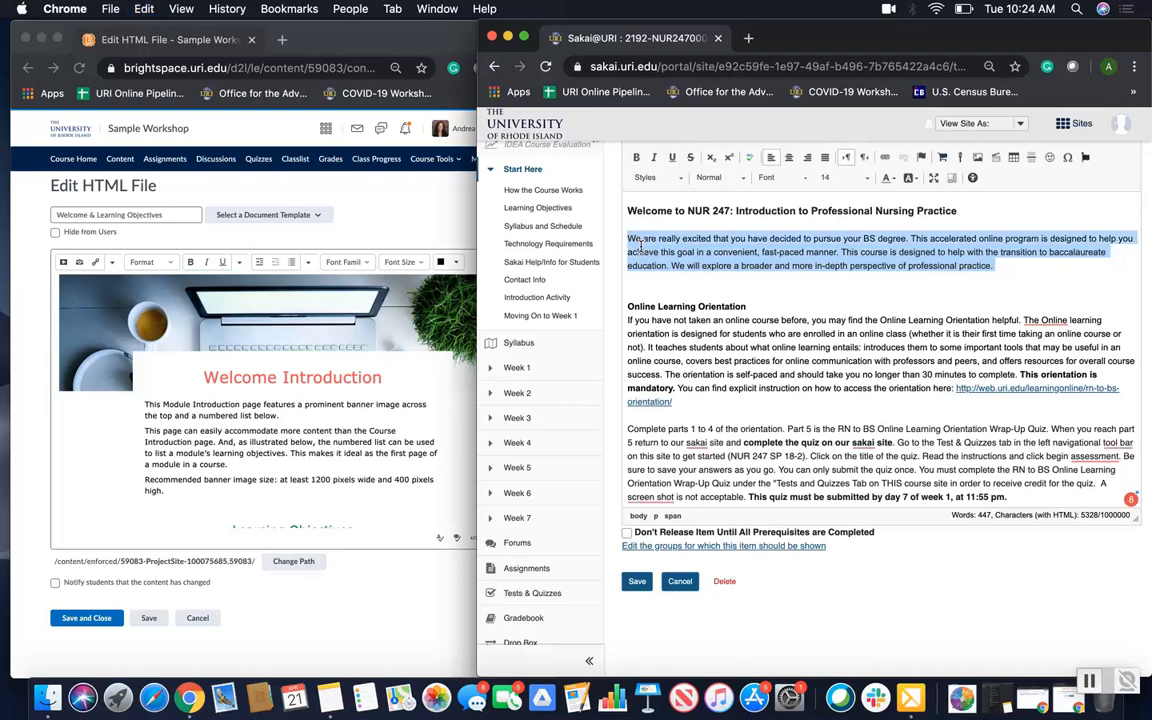
Replace the template paragraphs under Welcome Introduction in Brightspace with the copied paragraph, matching the destination style
{"action": "left_click", "coordinate": [164, 484]}
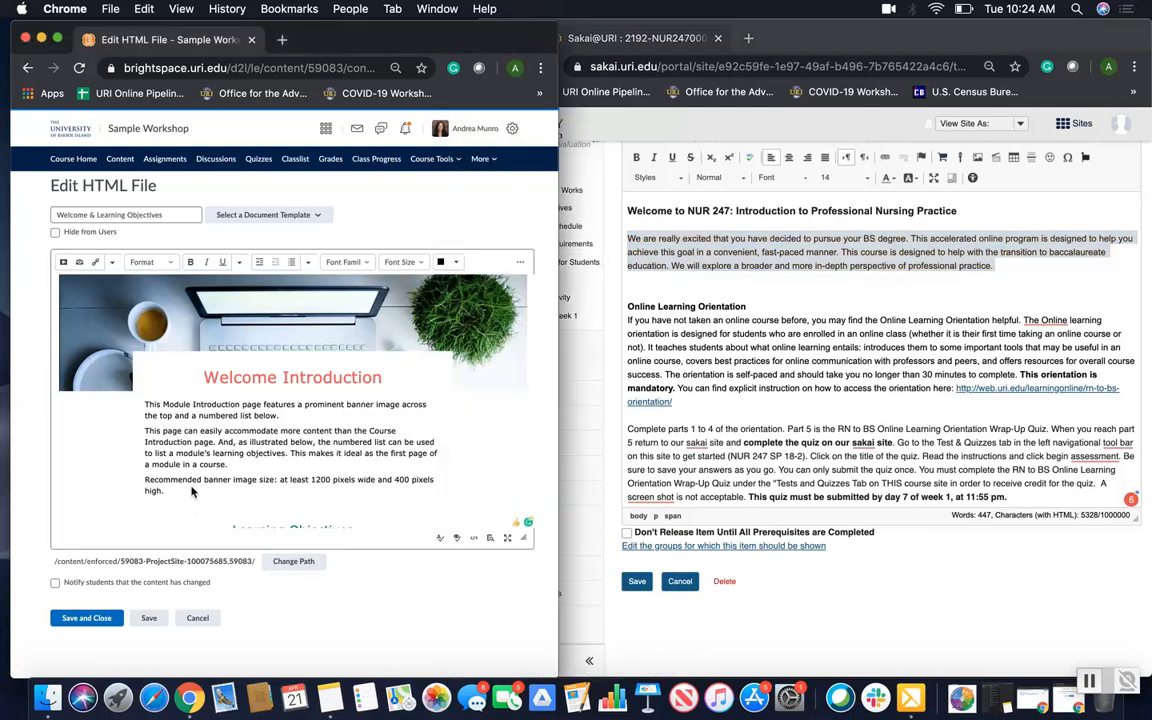
{"action": "left_click_drag", "start_coordinate": [164, 489], "coordinate": [146, 403]}
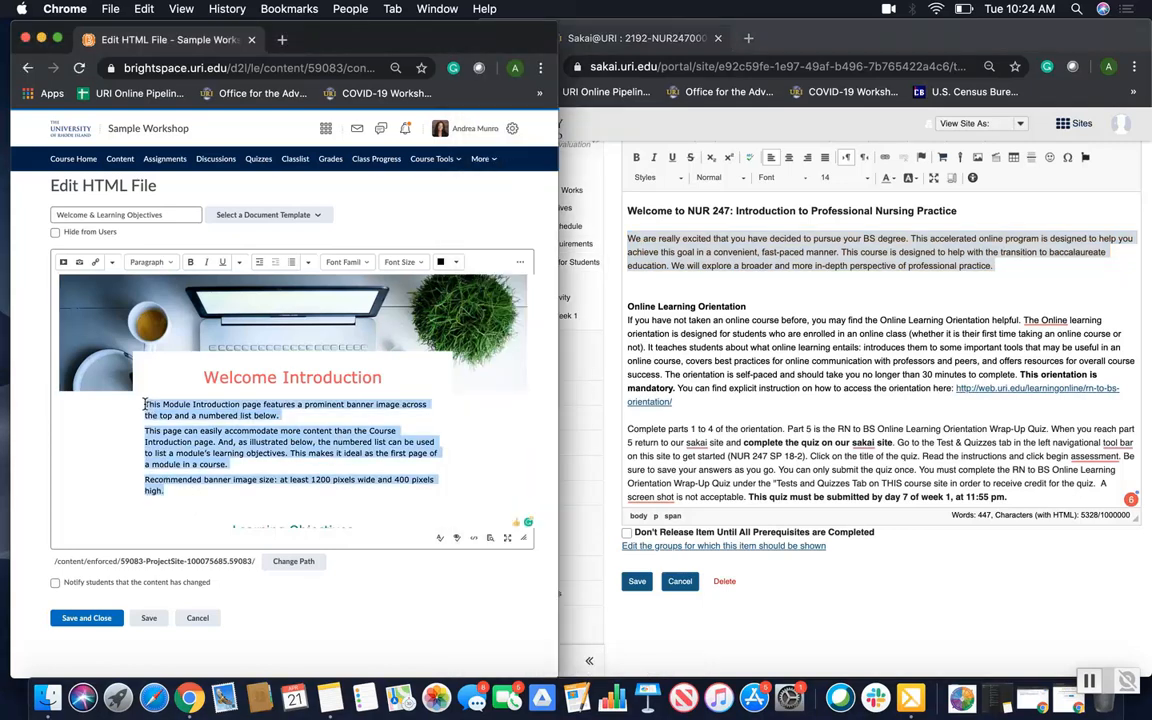
{"action": "right_click", "coordinate": [187, 455]}
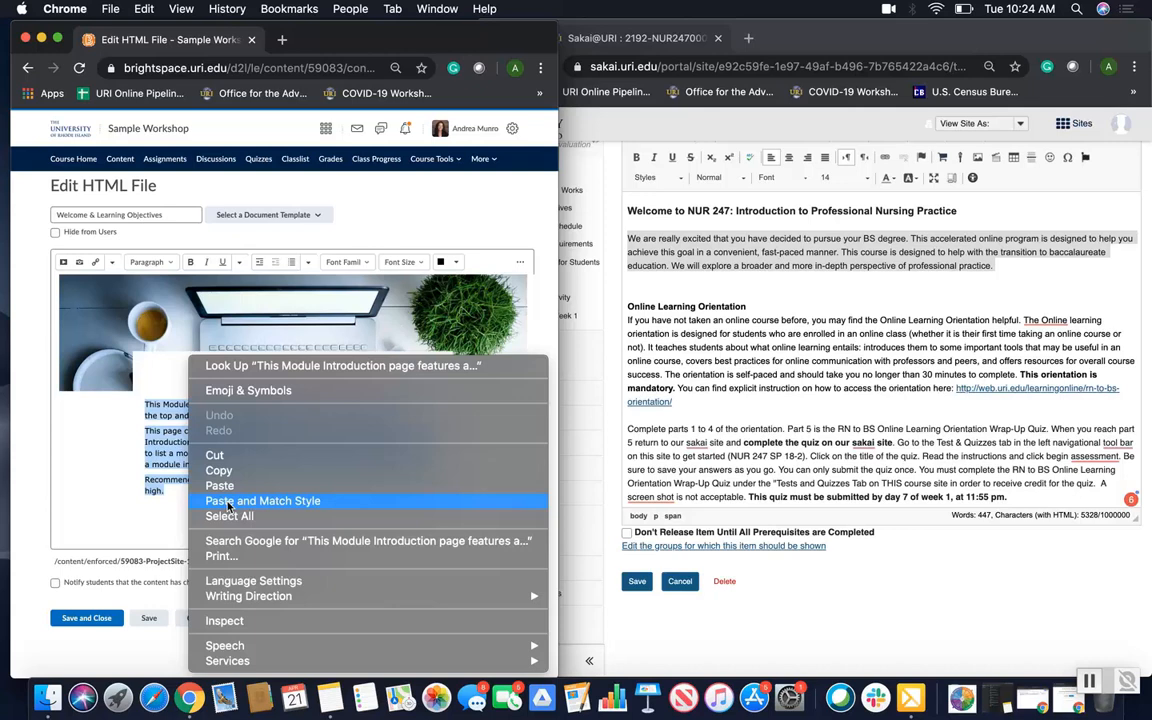
{"action": "left_click", "coordinate": [262, 501]}
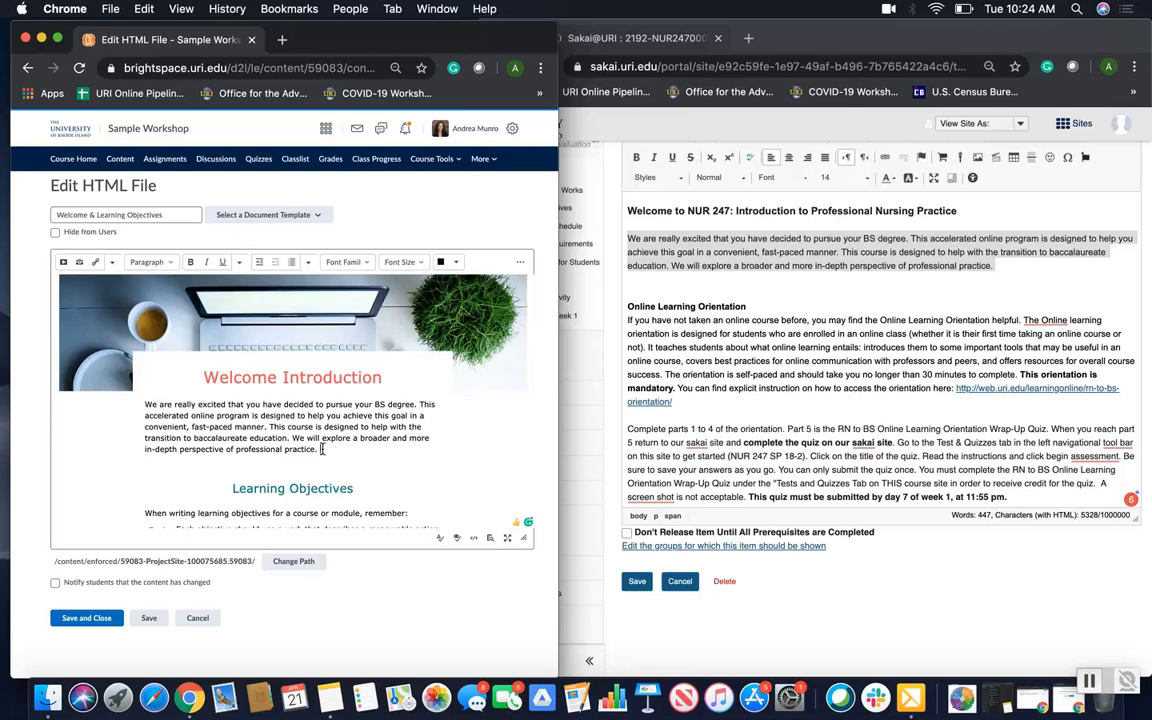
Copy the Online Learning Orientation heading and its two paragraphs from the Sakai text
{"action": "left_click", "coordinate": [777, 369]}
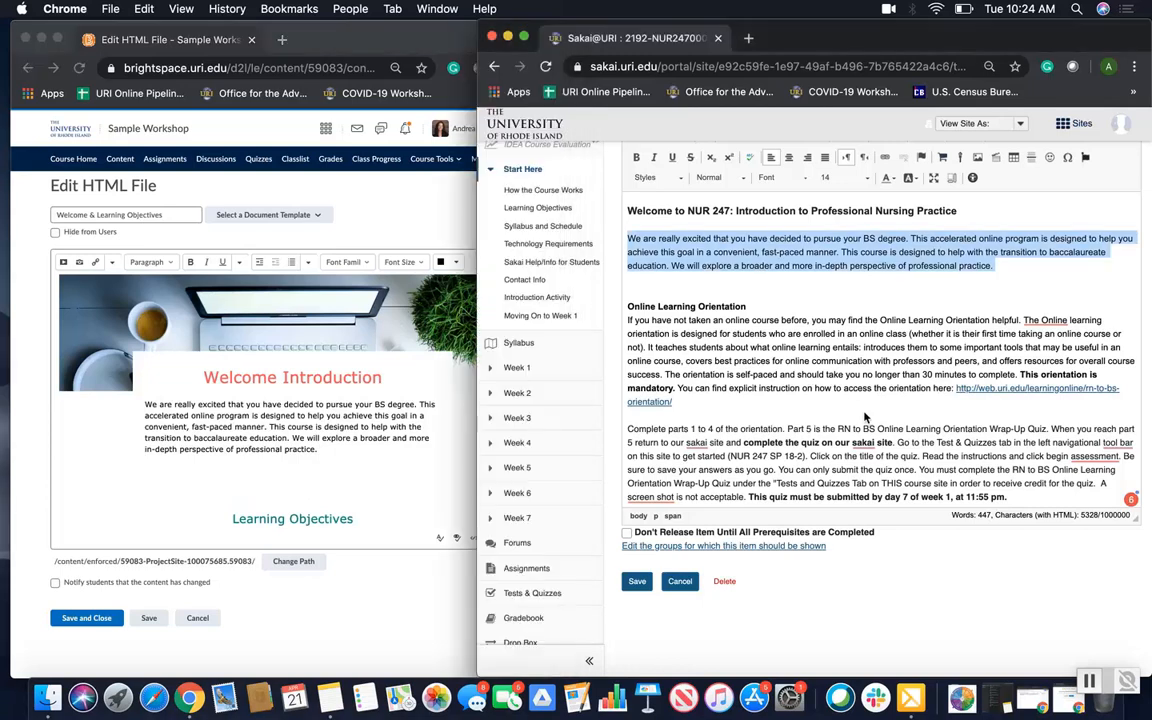
{"action": "scroll", "coordinate": [865, 418], "scroll_direction": "down", "scroll_amount": 1}
{"action": "scroll", "coordinate": [865, 414], "scroll_direction": "down", "scroll_amount": 2}
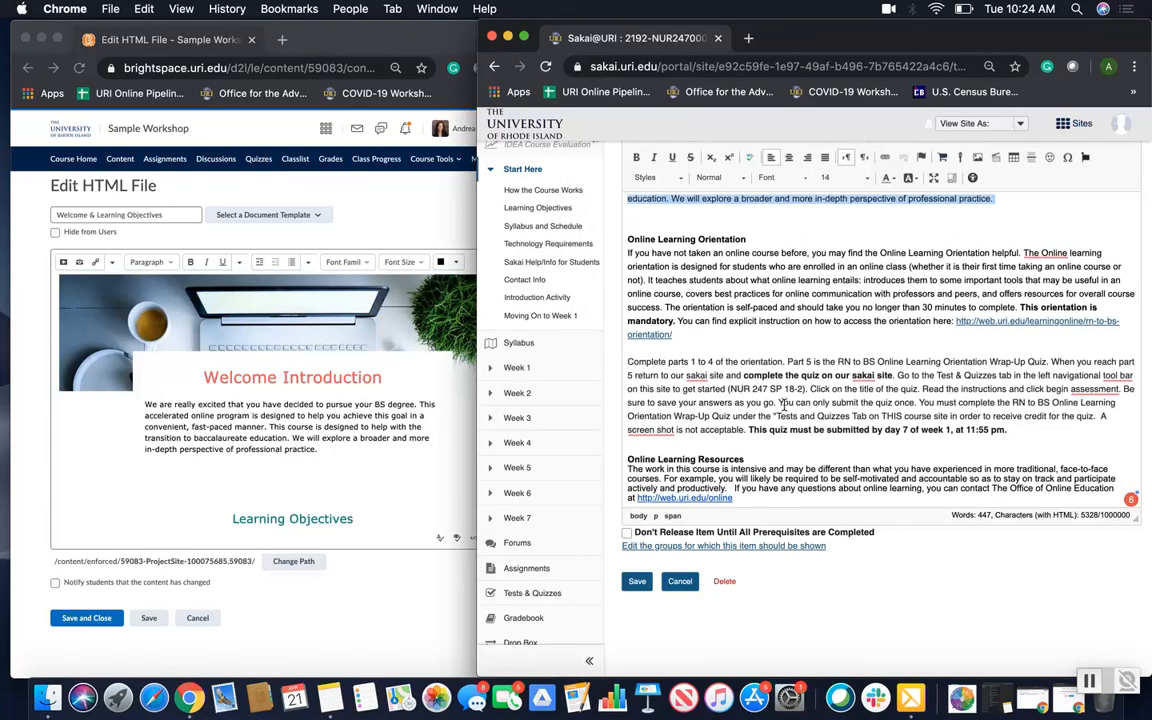
{"action": "left_click", "coordinate": [1007, 430]}
{"action": "left_click_drag", "start_coordinate": [1007, 430], "coordinate": [627, 240]}
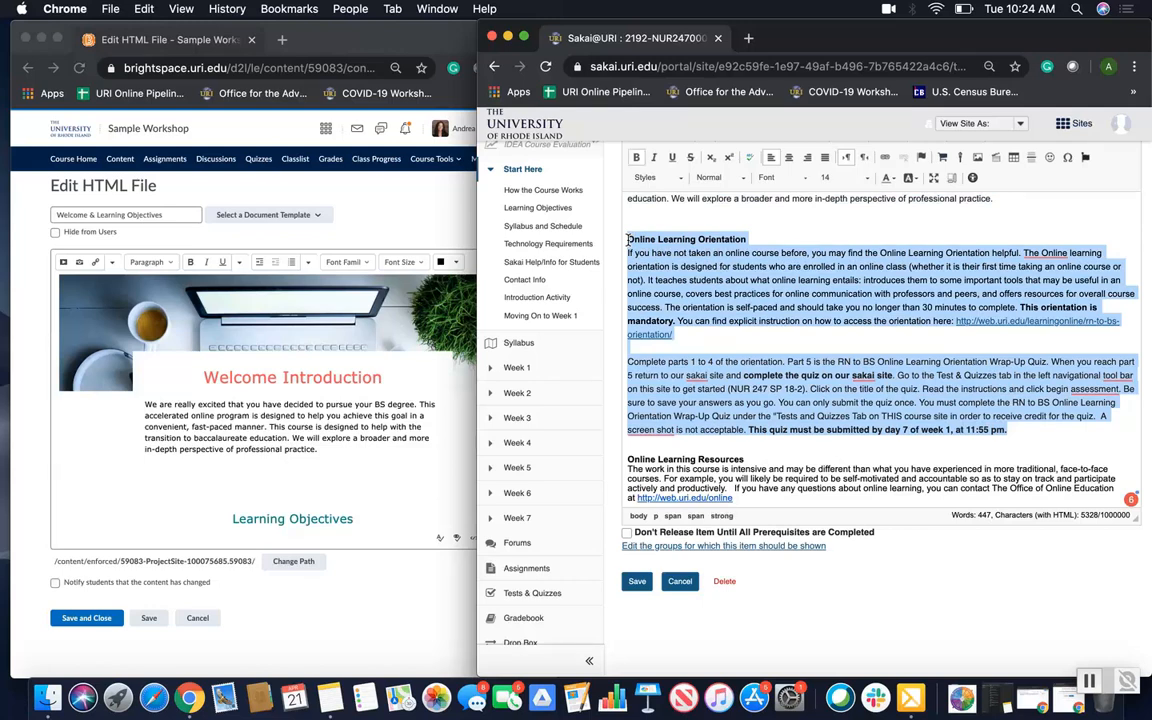
{"action": "key", "text": "super+c"}
Insert the copied orientation section below the Brightspace welcome paragraph with matching style and check the pasted text
{"action": "left_click", "coordinate": [168, 432]}
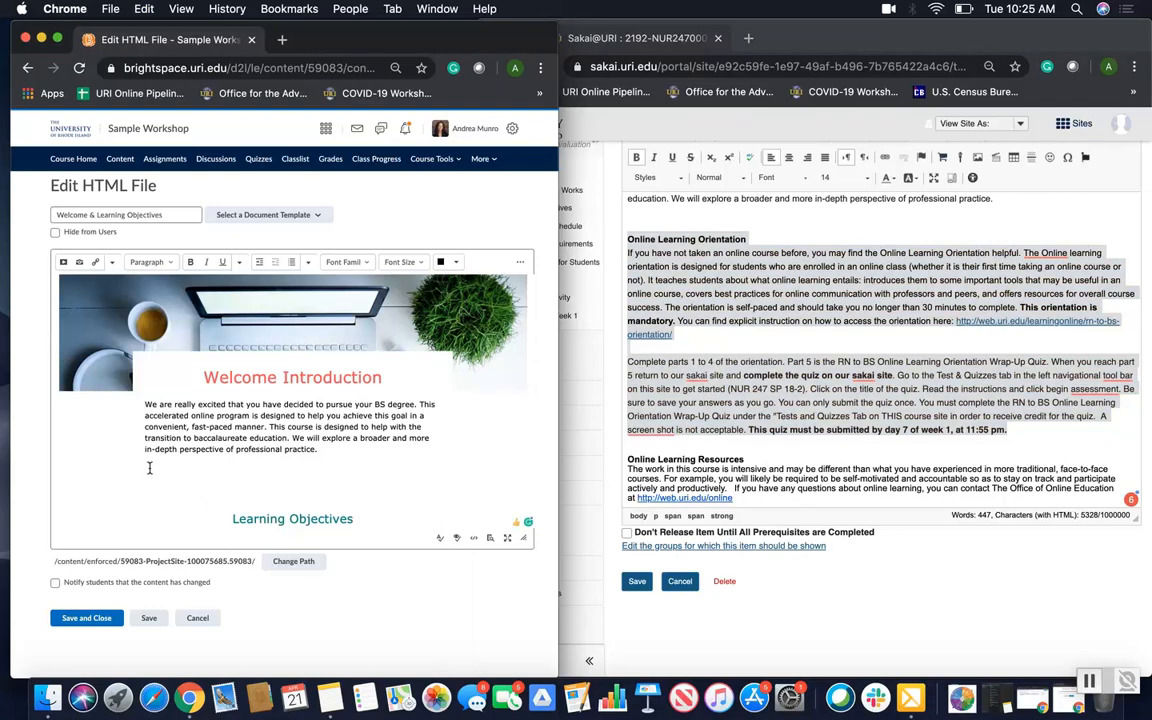
{"action": "right_click", "coordinate": [152, 476]}
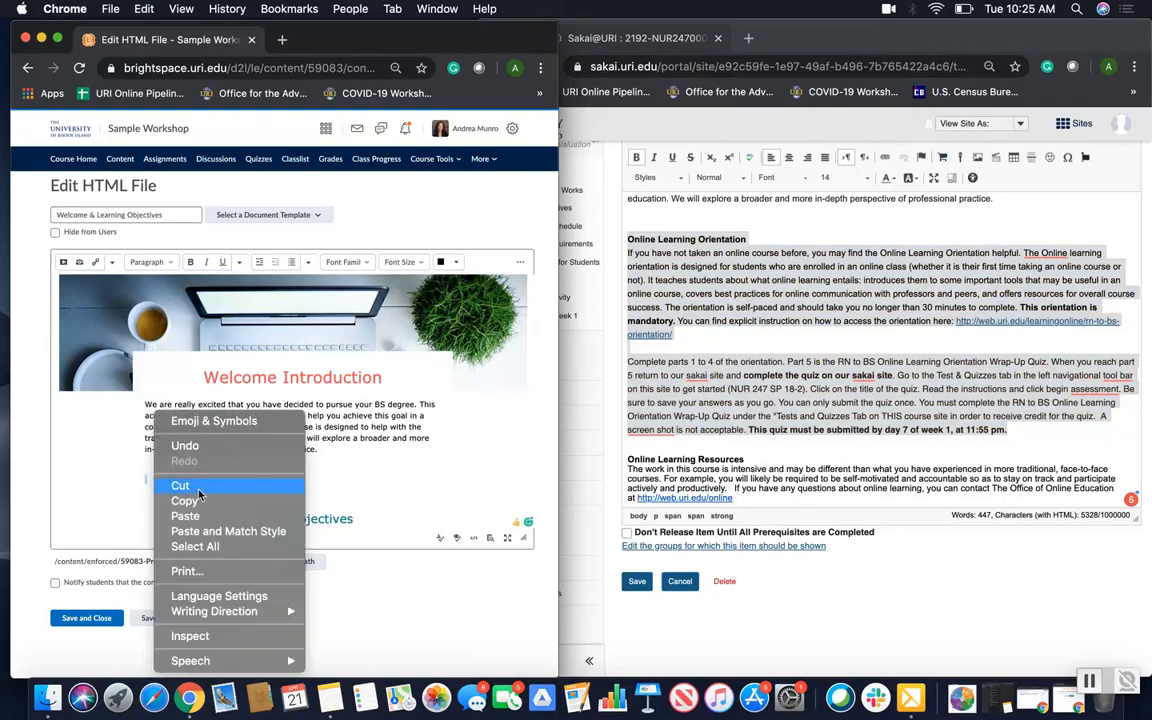
{"action": "left_click", "coordinate": [204, 530]}
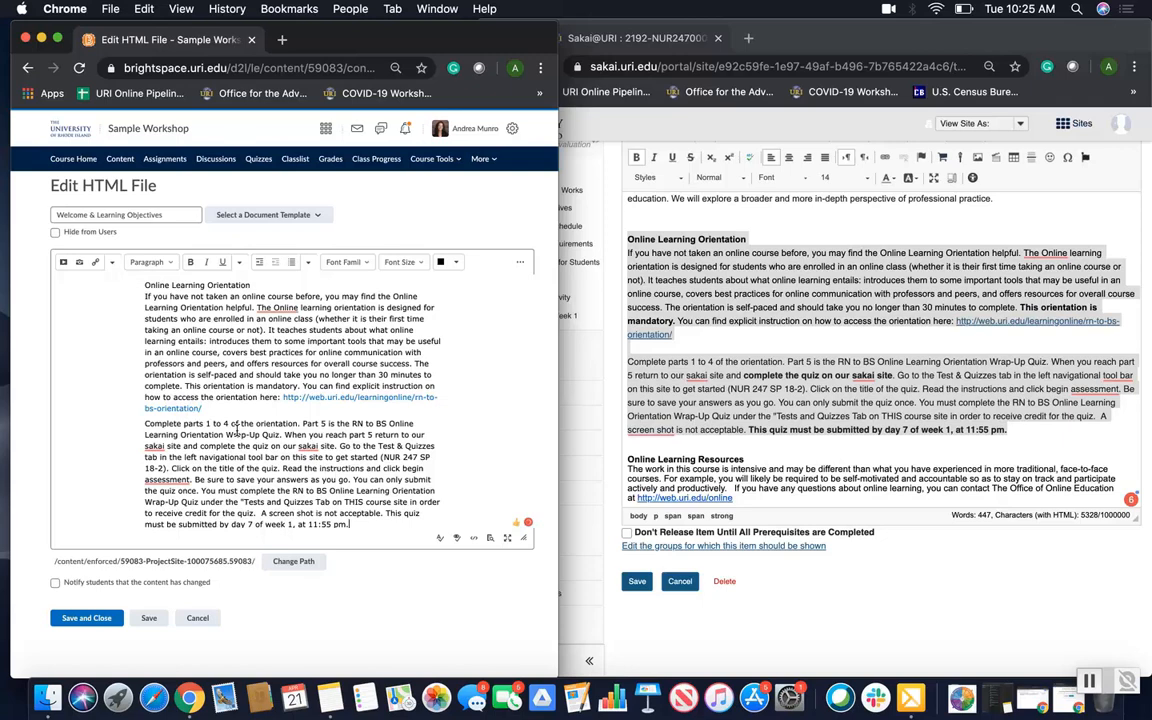
{"action": "scroll", "coordinate": [237, 430], "scroll_direction": "down", "scroll_amount": 2}
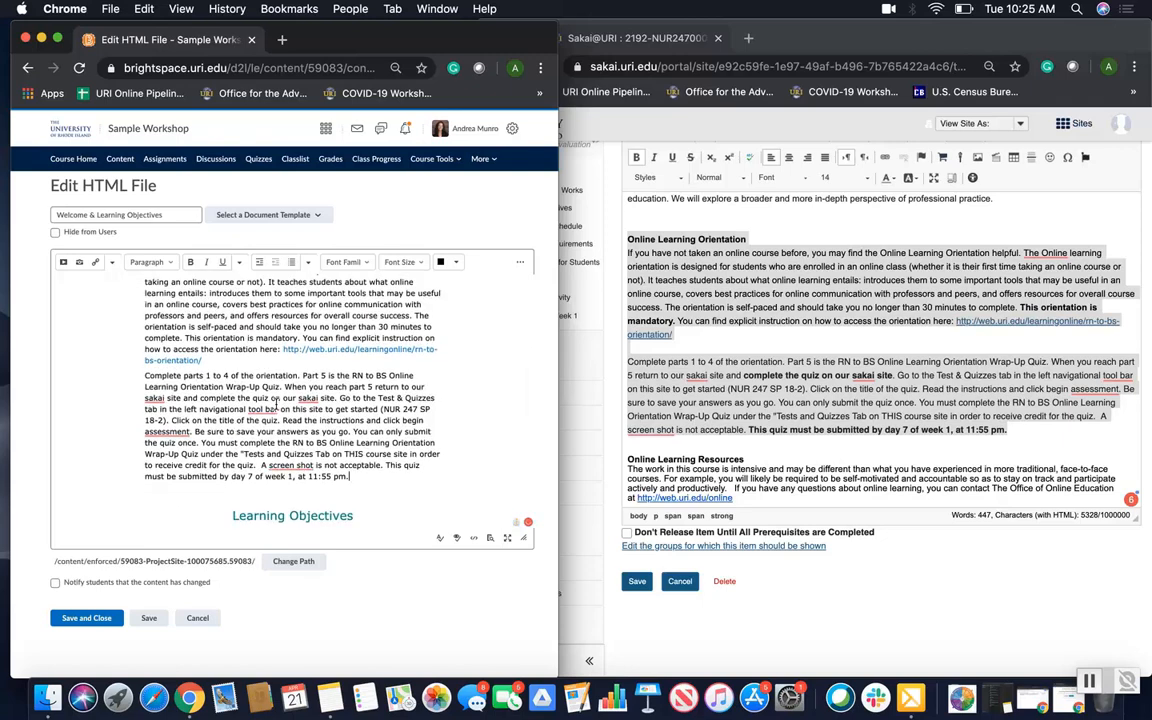
{"action": "mouse_move", "coordinate": [300, 397]}
{"action": "mouse_move", "coordinate": [252, 413]}
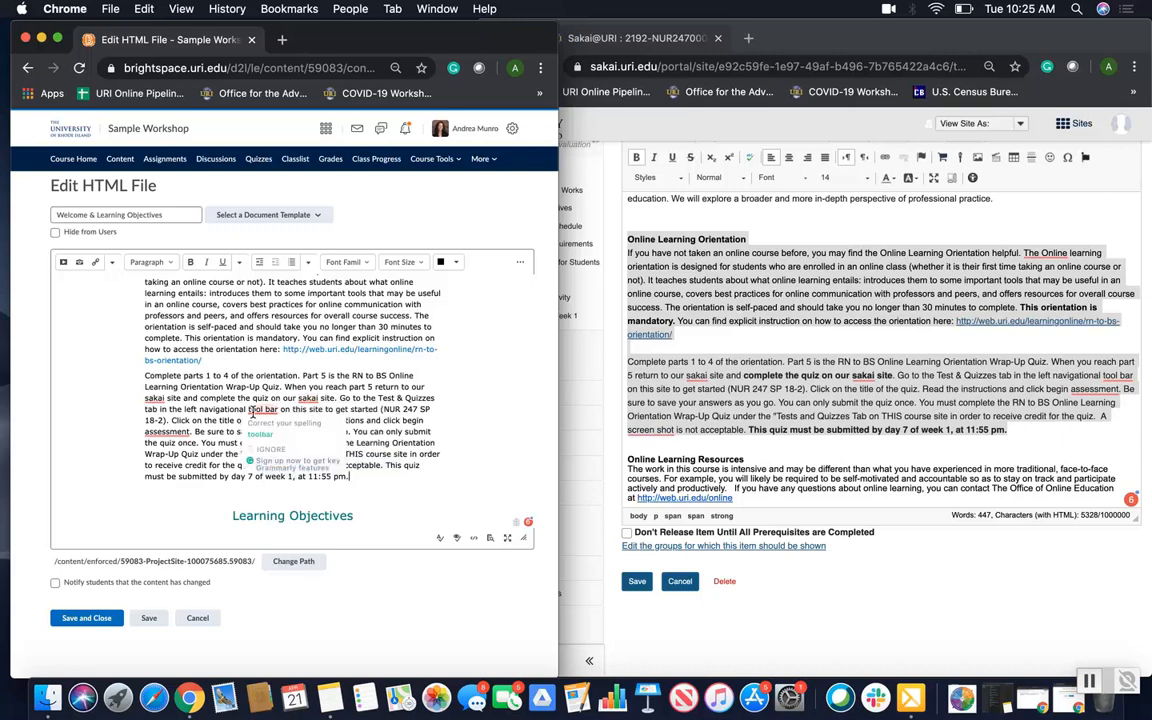
Apply the H2 - Heading 2 format to the Online Learning Orientation line
{"action": "scroll", "coordinate": [252, 413], "scroll_direction": "up", "scroll_amount": 5}
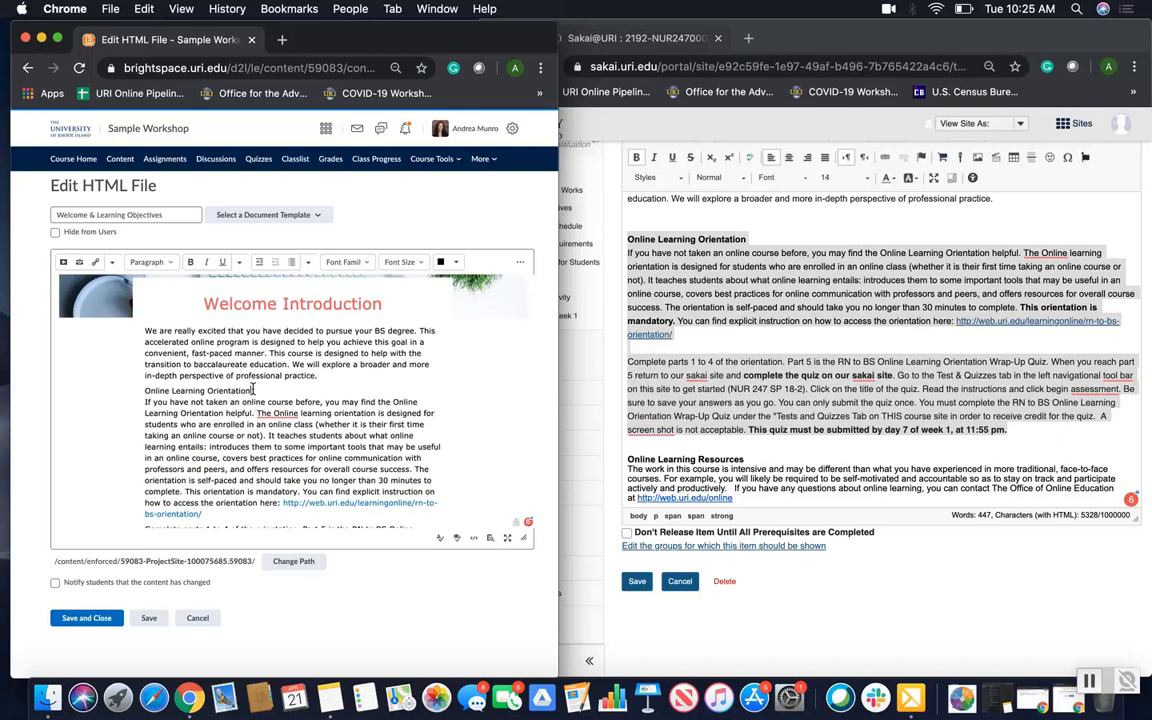
{"action": "left_click_drag", "start_coordinate": [250, 390], "coordinate": [141, 390]}
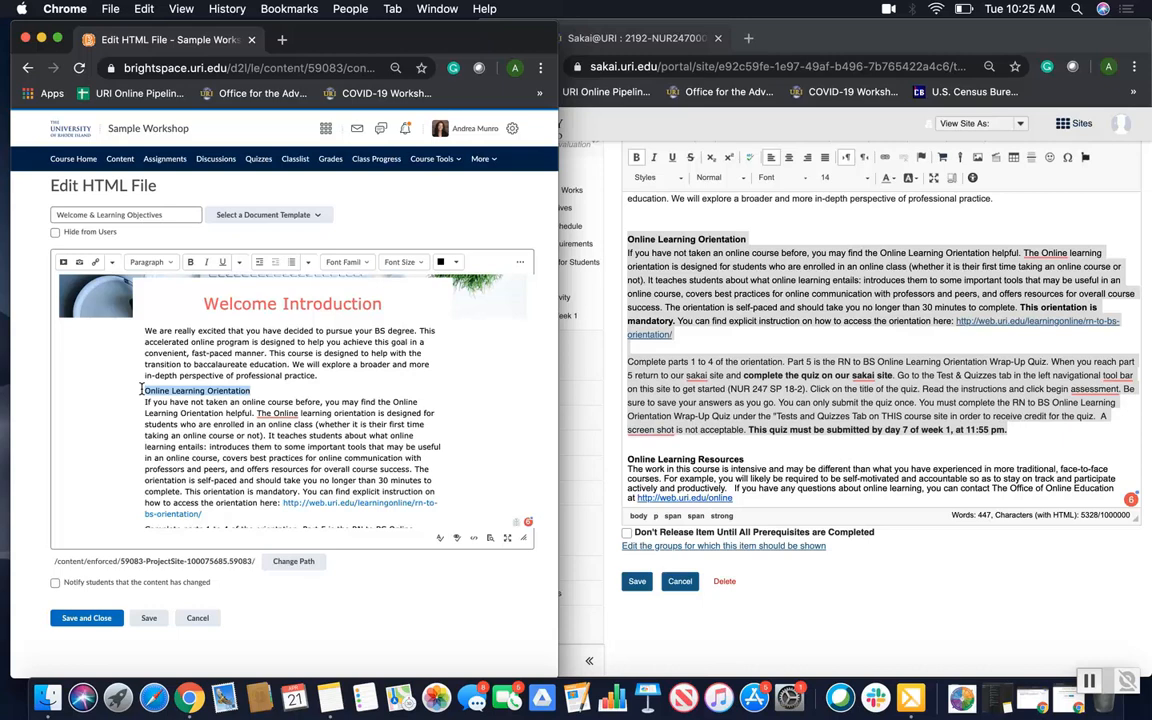
{"action": "left_click", "coordinate": [152, 262]}
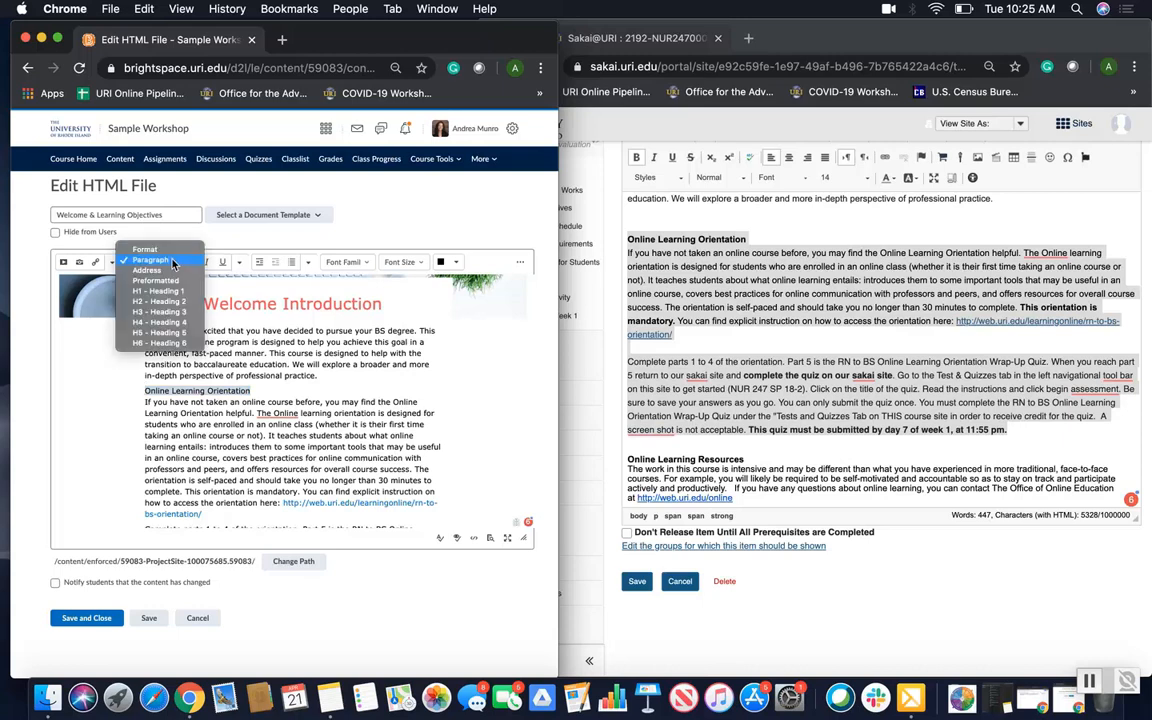
{"action": "left_click", "coordinate": [158, 301]}
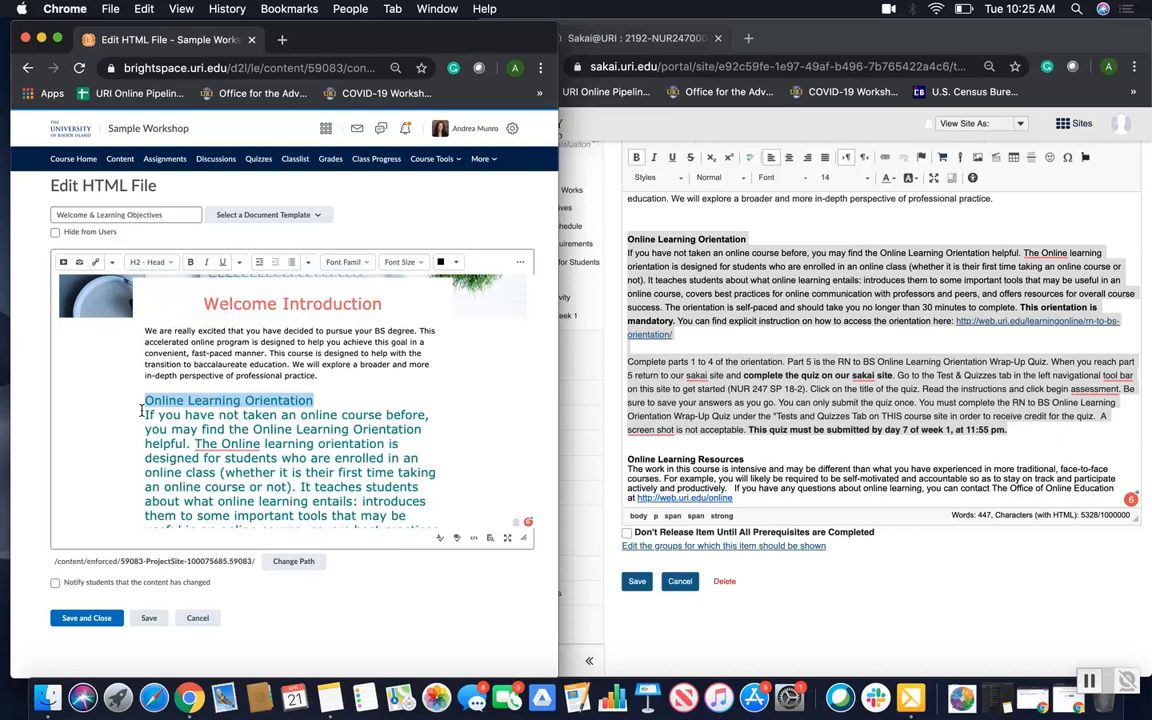
Split the Online Learning Orientation heading from its body text into a separate block without an extra blank line
{"action": "left_click_drag", "start_coordinate": [344, 393], "coordinate": [329, 404]}
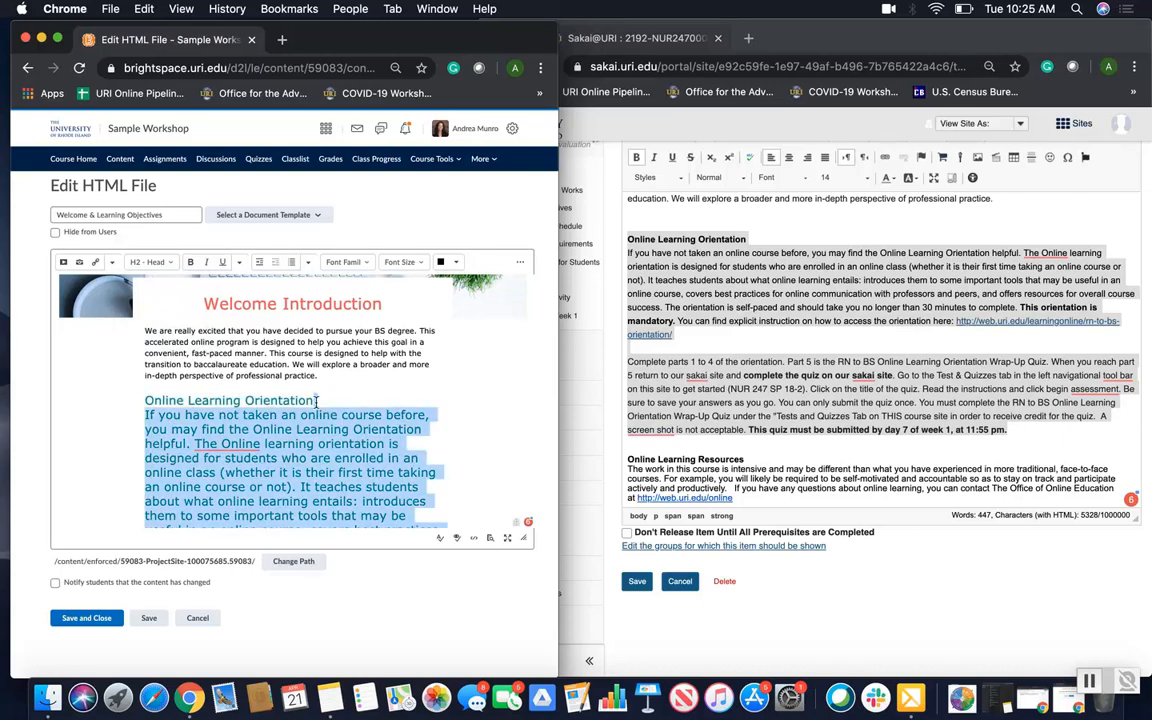
{"action": "left_click", "coordinate": [316, 400]}
{"action": "key", "text": "Return"}
{"action": "scroll", "coordinate": [316, 400], "scroll_direction": "down", "scroll_amount": 2}
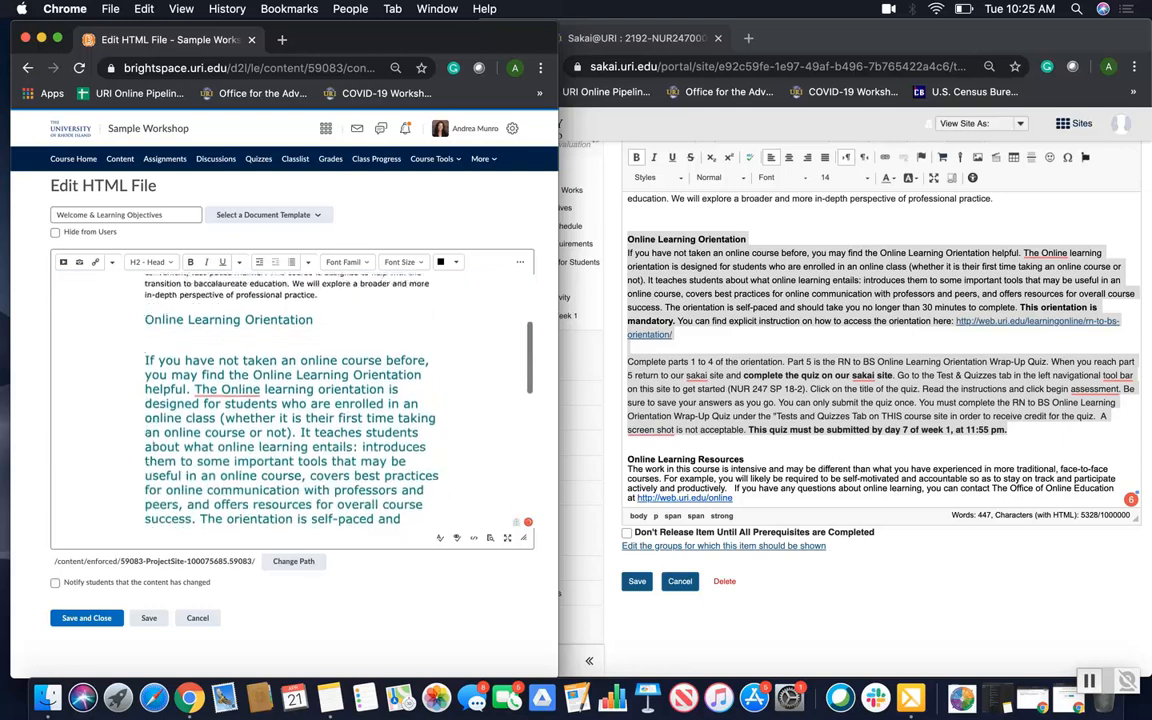
{"action": "key", "text": "BackSpace"}
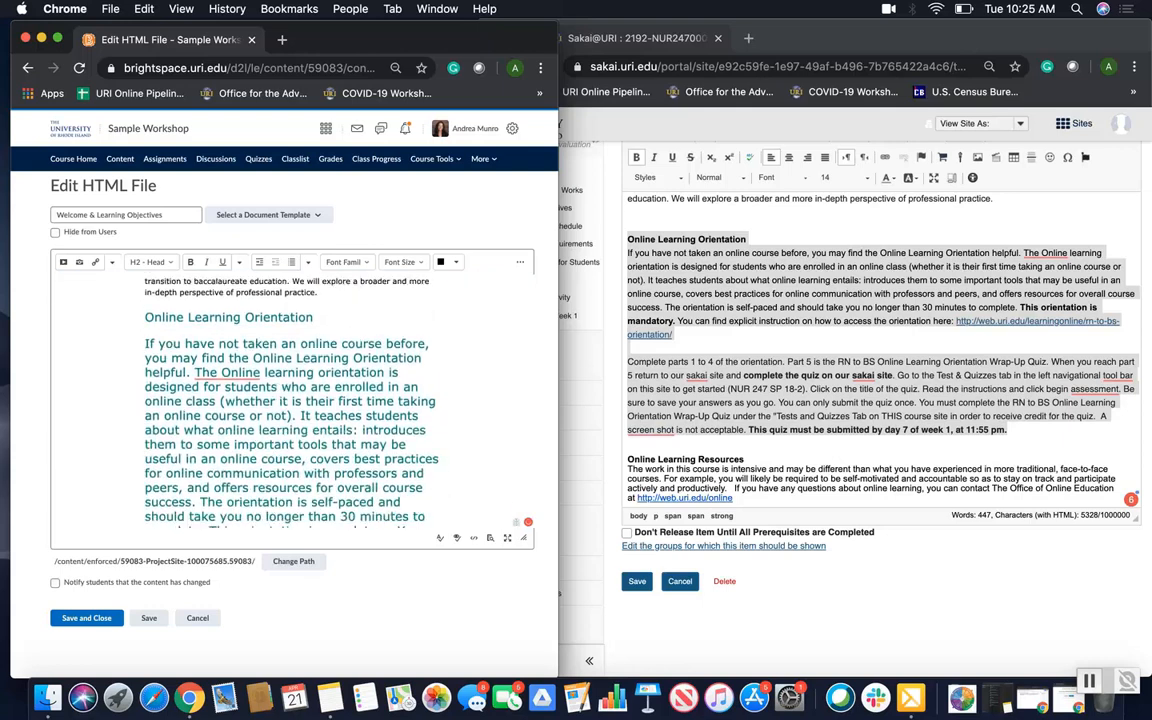
Return the first body paragraph under Online Learning Orientation, including its link, to the Paragraph format
{"action": "left_click_drag", "start_coordinate": [148, 344], "coordinate": [277, 450]}
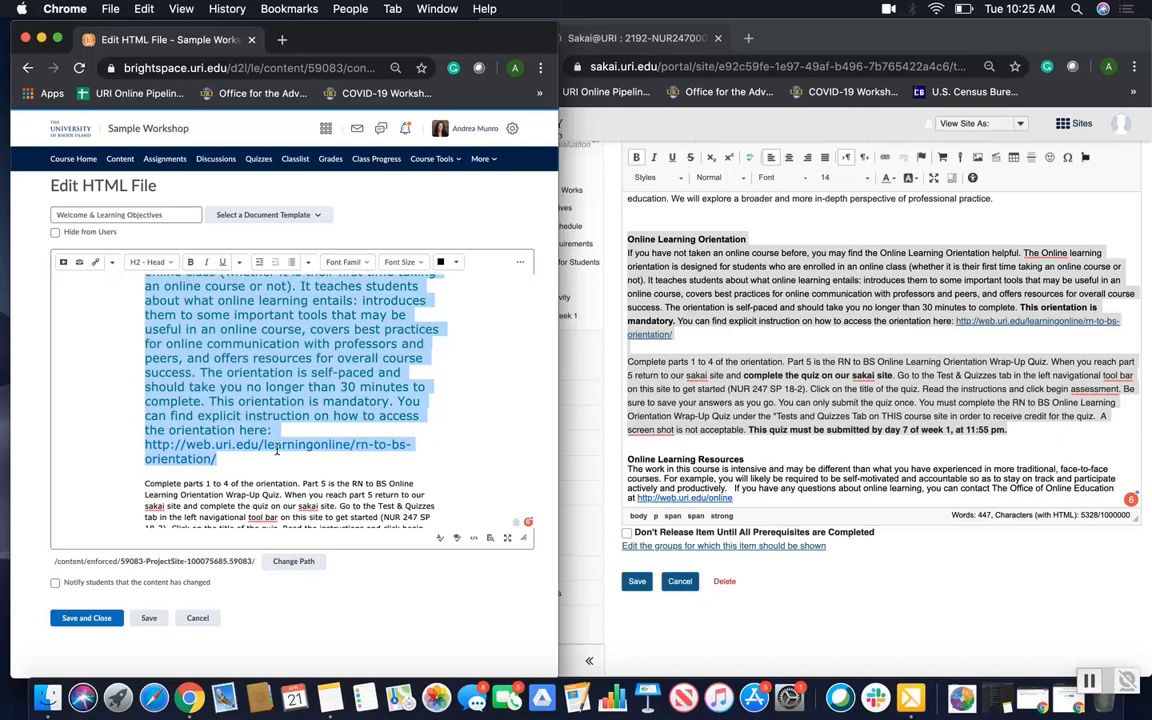
{"action": "left_click", "coordinate": [148, 262]}
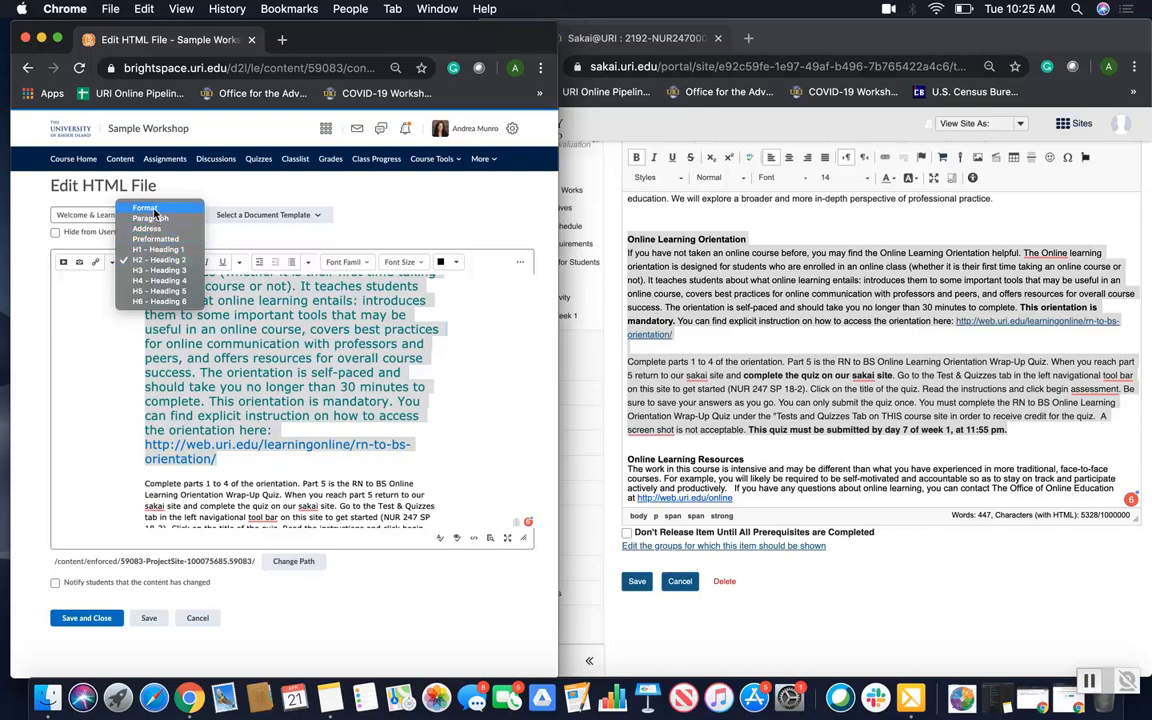
{"action": "left_click", "coordinate": [140, 218]}
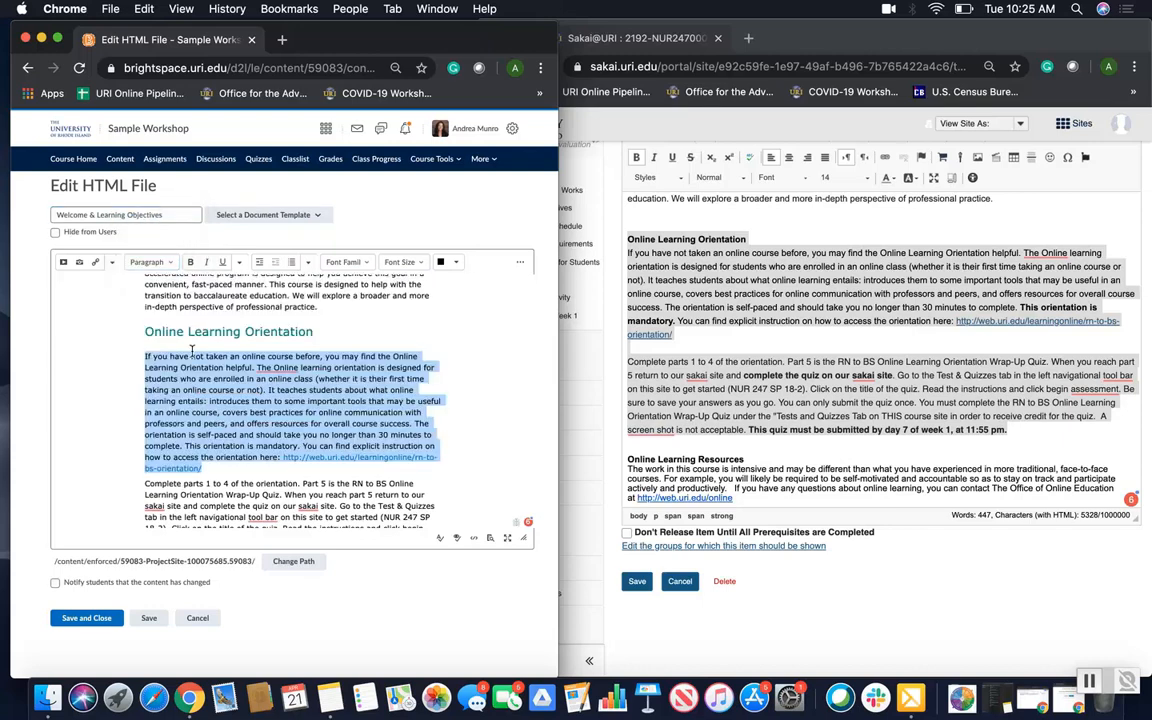
Replace "sakai" with "Brightspace" in the part 5 sentence about returning to the course site
{"action": "scroll", "coordinate": [192, 350], "scroll_direction": "down", "scroll_amount": 2}
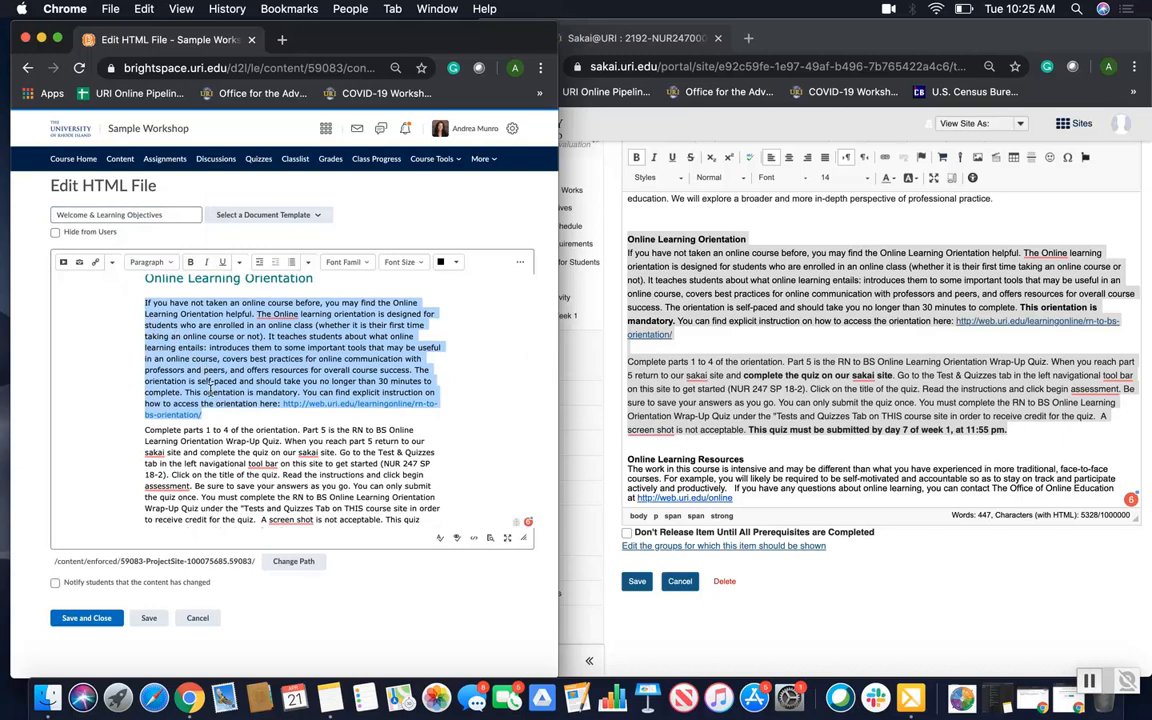
{"action": "left_click", "coordinate": [230, 447]}
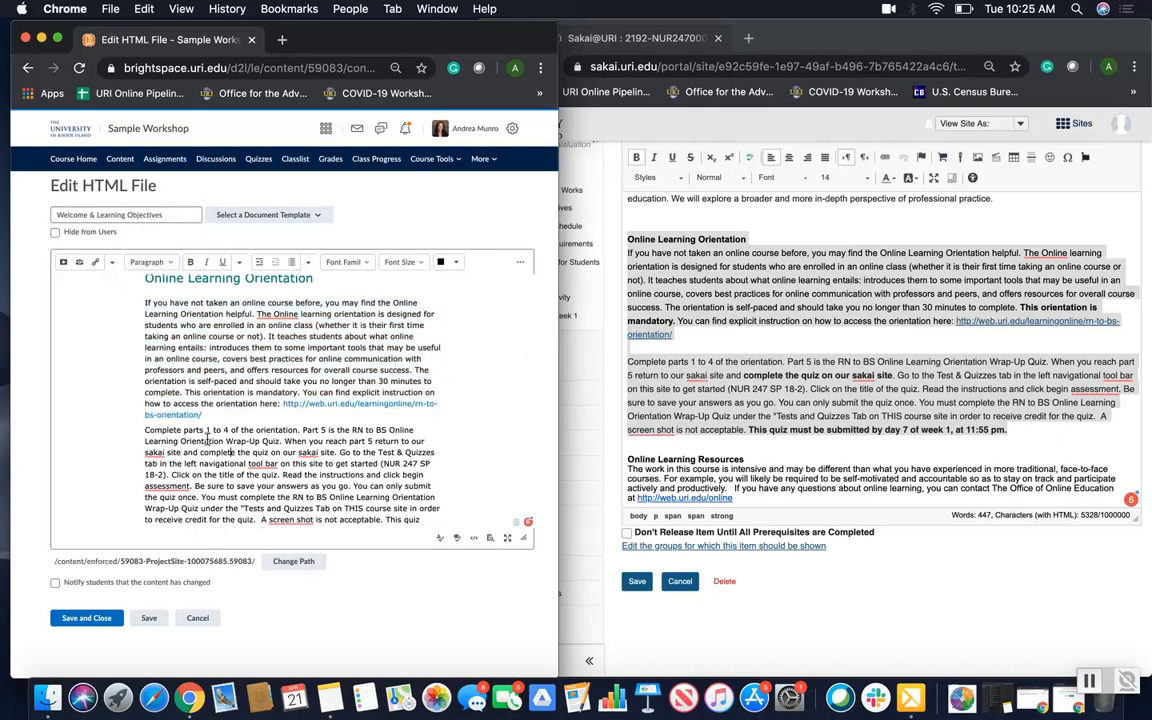
{"action": "double_click", "coordinate": [143, 452]}
{"action": "type", "text": "B"}
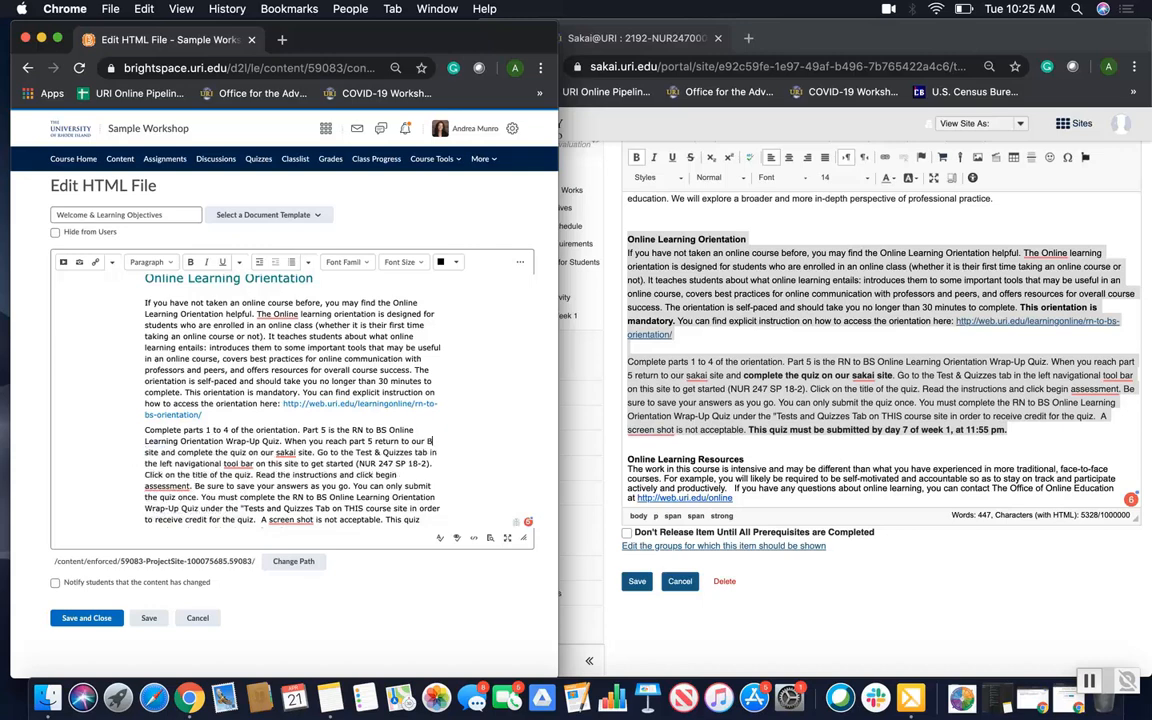
{"action": "type", "text": "rightspace"}
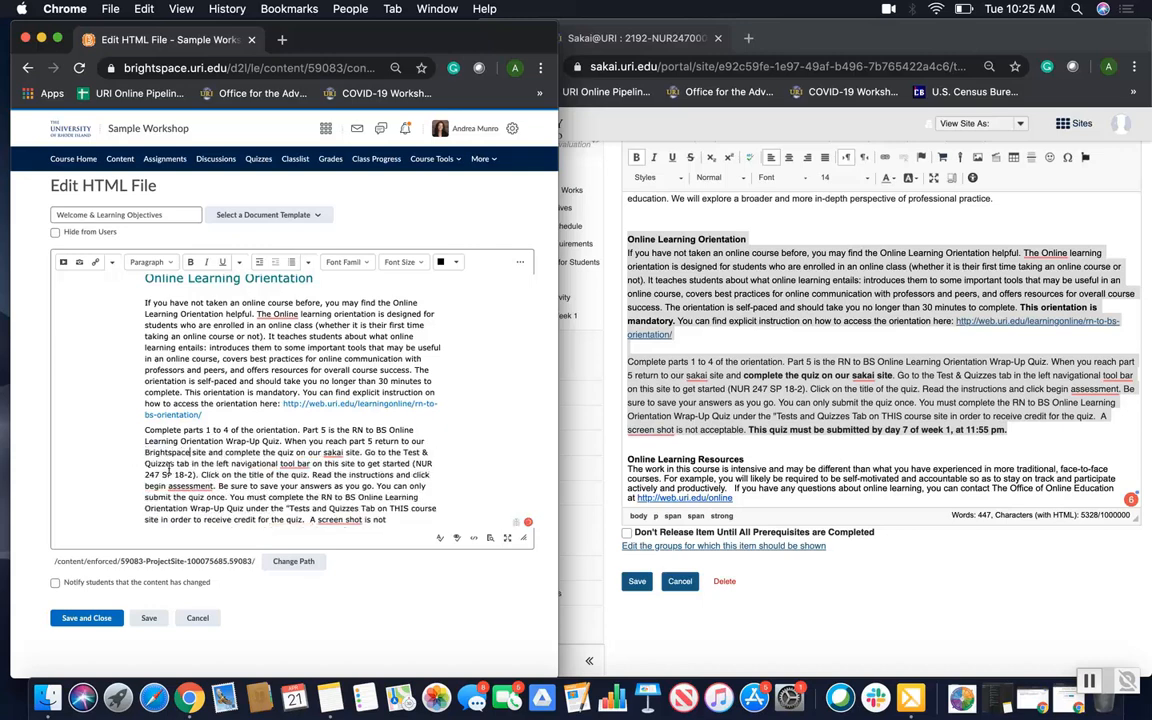
Review the template's Learning Objectives section in Brightspace and the remaining Learning Resources and Tutorial Video text in Sakai
{"action": "scroll", "coordinate": [303, 455], "scroll_direction": "down", "scroll_amount": 3}
{"action": "scroll", "coordinate": [303, 455], "scroll_direction": "down", "scroll_amount": 7}
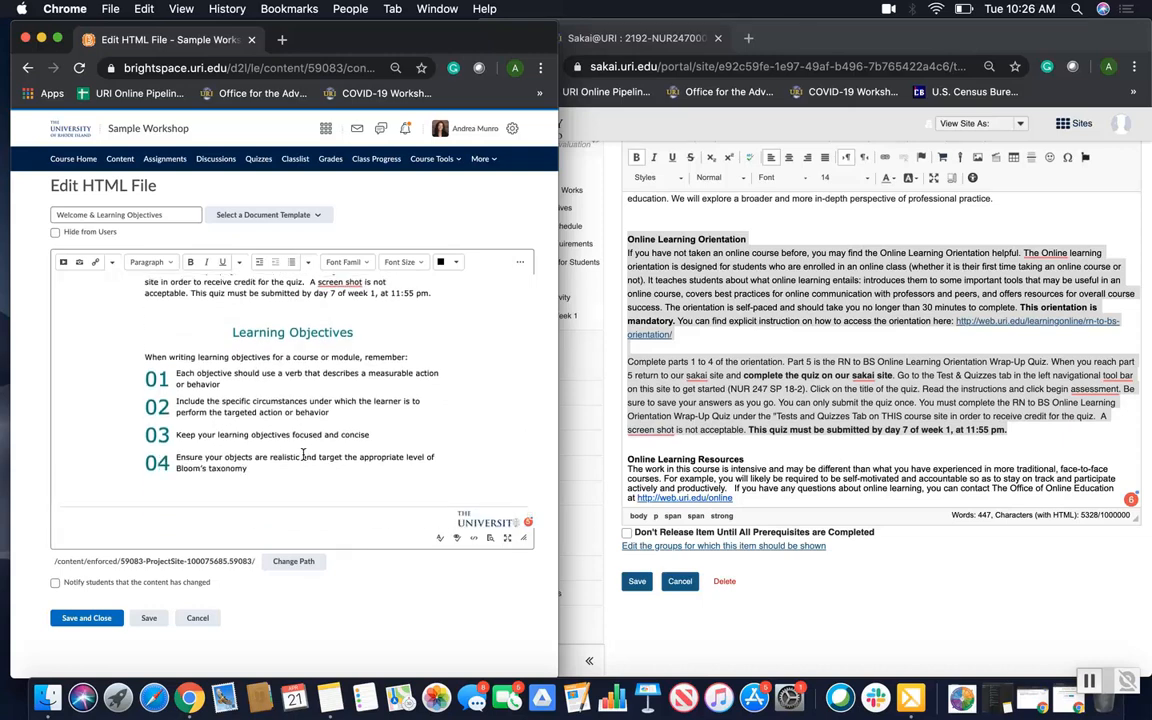
{"action": "scroll", "coordinate": [760, 416], "scroll_direction": "down", "scroll_amount": 5}
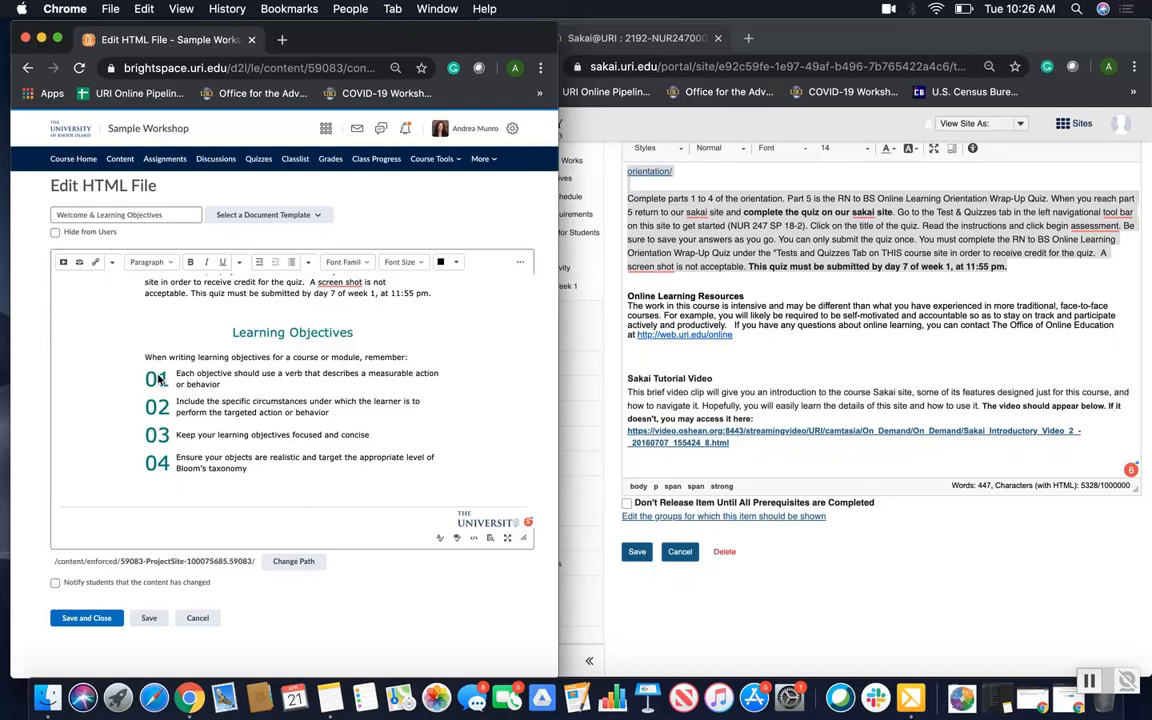
Delete the template text of all four numbered items under Learning Objectives, keeping an empty item 01
{"action": "left_click", "coordinate": [168, 466]}
{"action": "left_click_drag", "start_coordinate": [176, 375], "coordinate": [250, 469]}
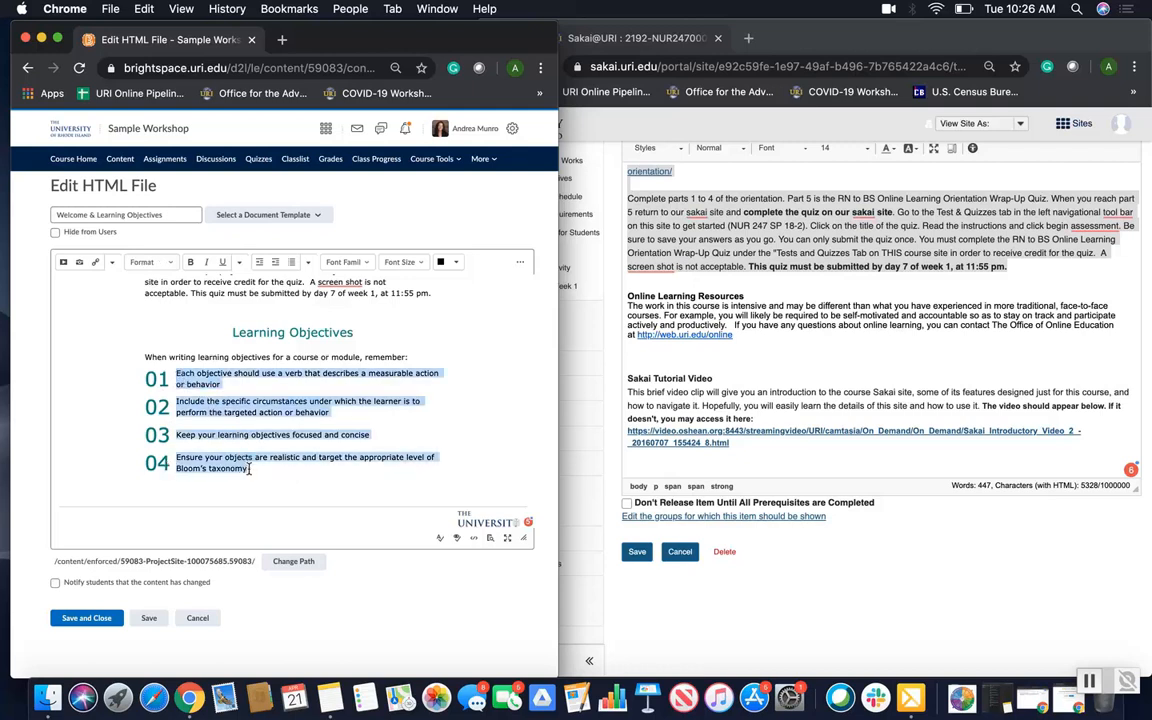
{"action": "key", "text": "BackSpace"}
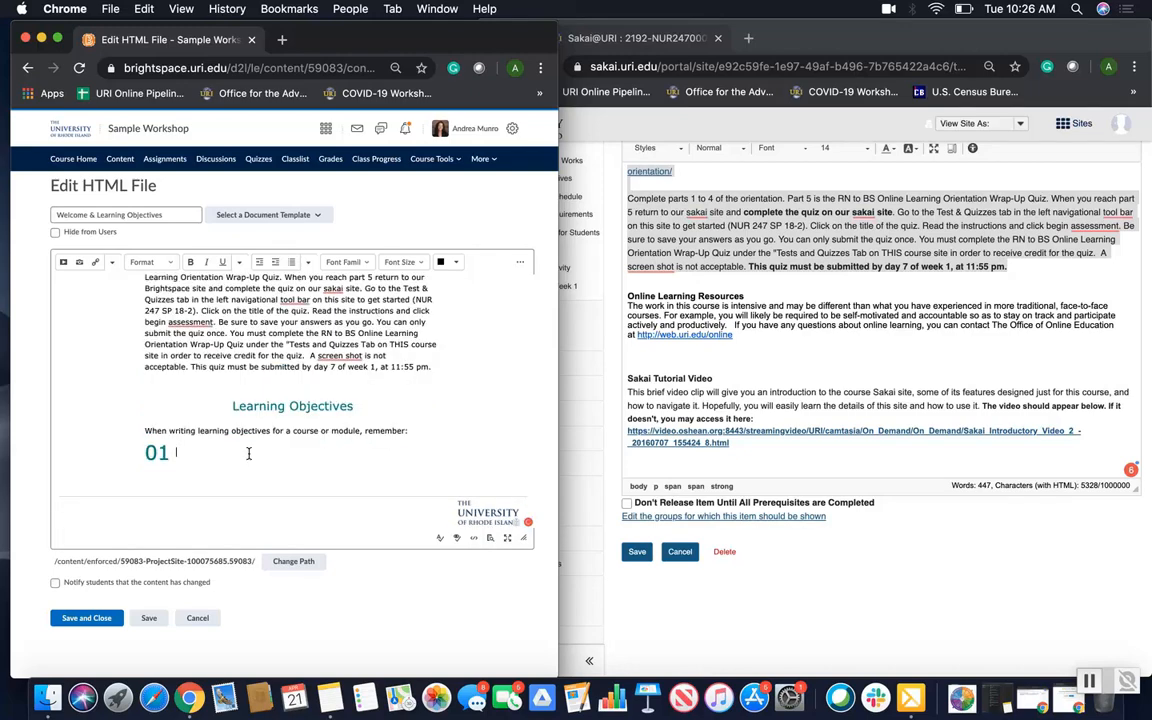
Copy the Online Learning Resources paragraph with its link from Sakai into item 01 of the Brightspace Learning Objectives list
{"action": "left_click", "coordinate": [958, 283]}
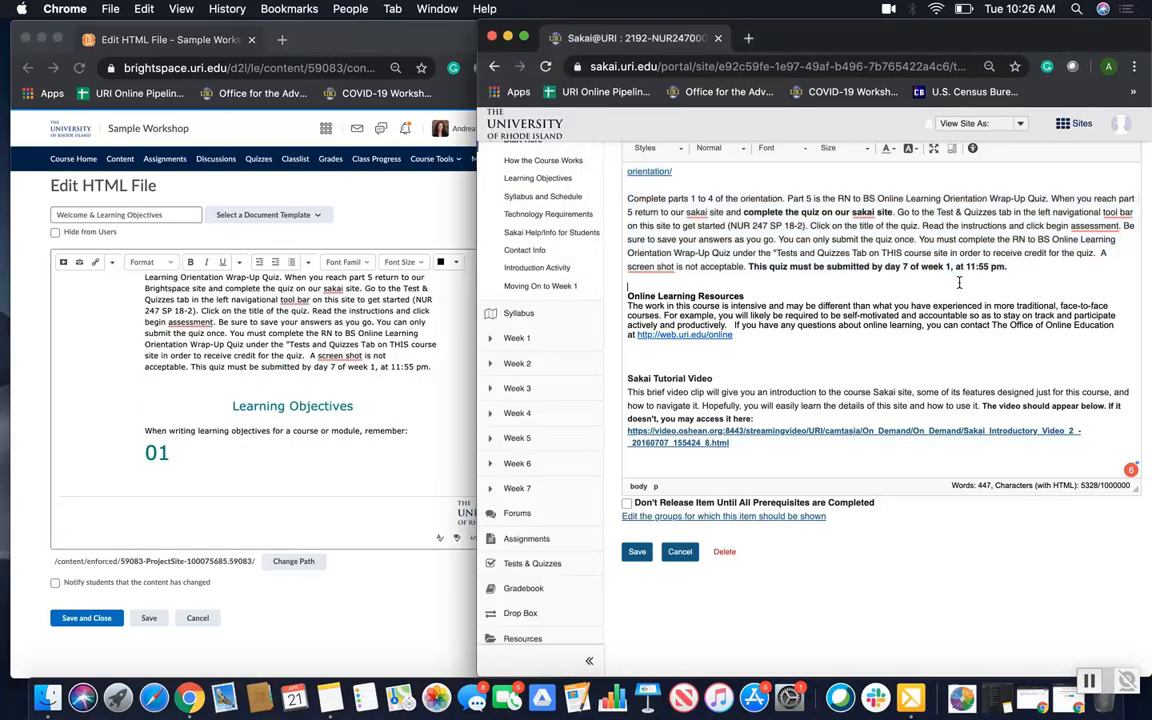
{"action": "left_click_drag", "start_coordinate": [733, 336], "coordinate": [628, 306]}
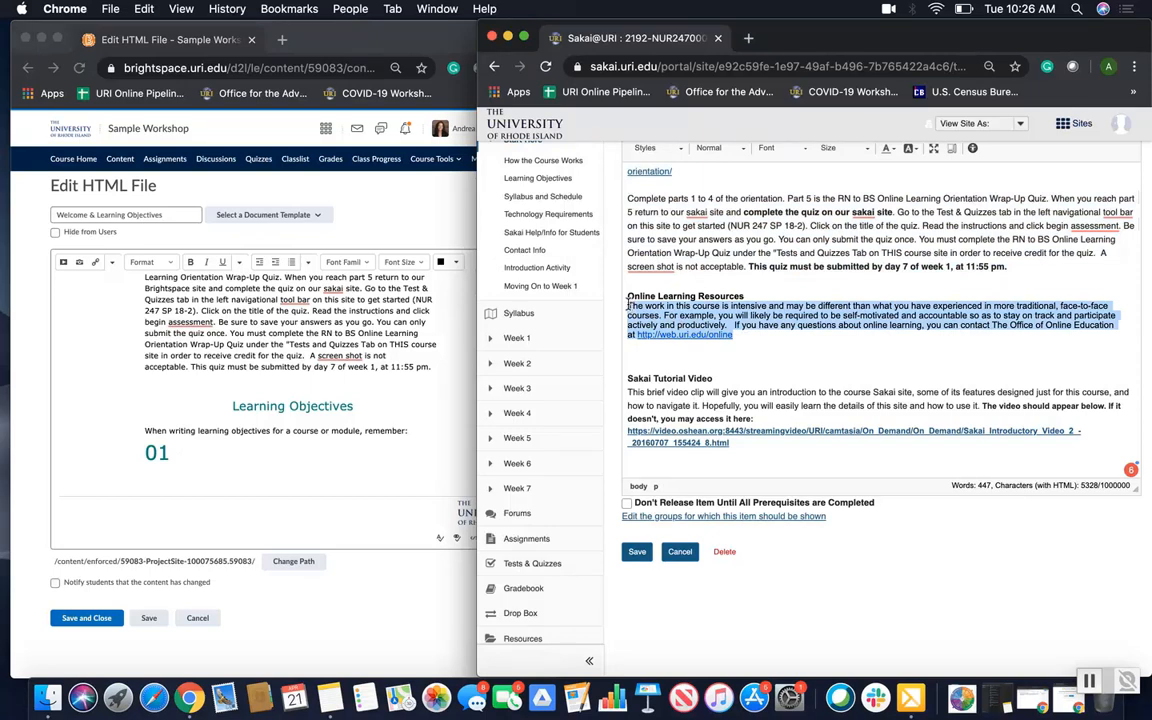
{"action": "key", "text": "super+c"}
{"action": "key", "text": "super+c"}
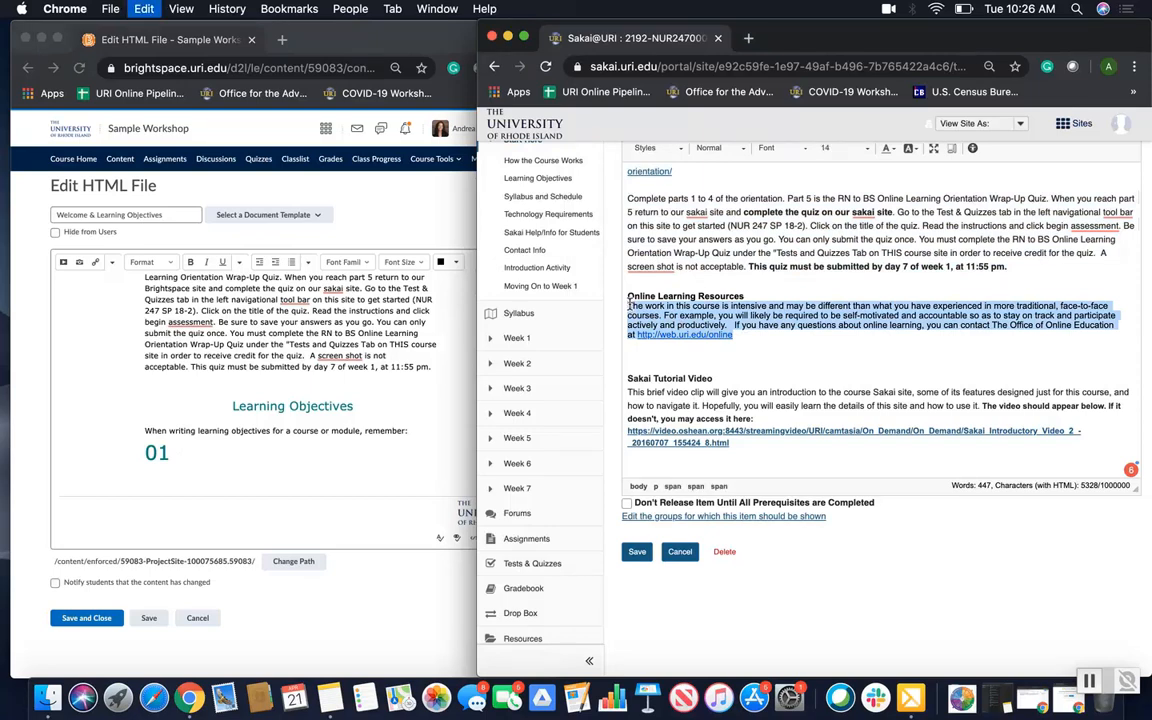
{"action": "left_click", "coordinate": [280, 486]}
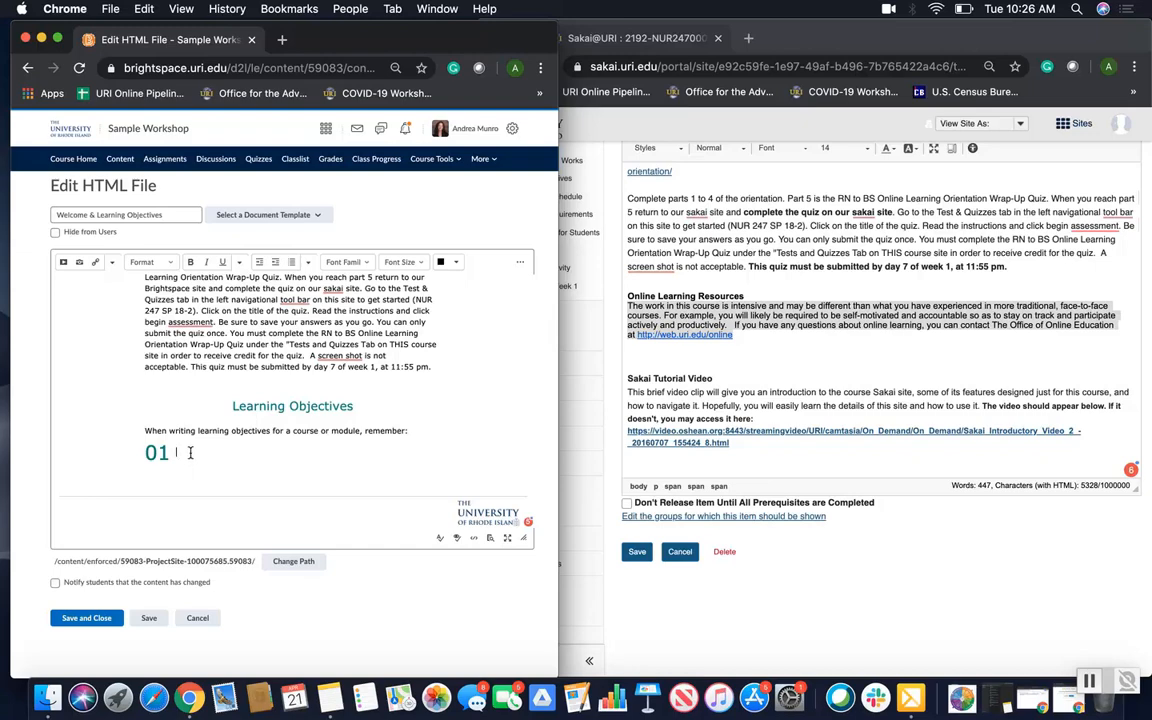
{"action": "key", "text": "super+v"}
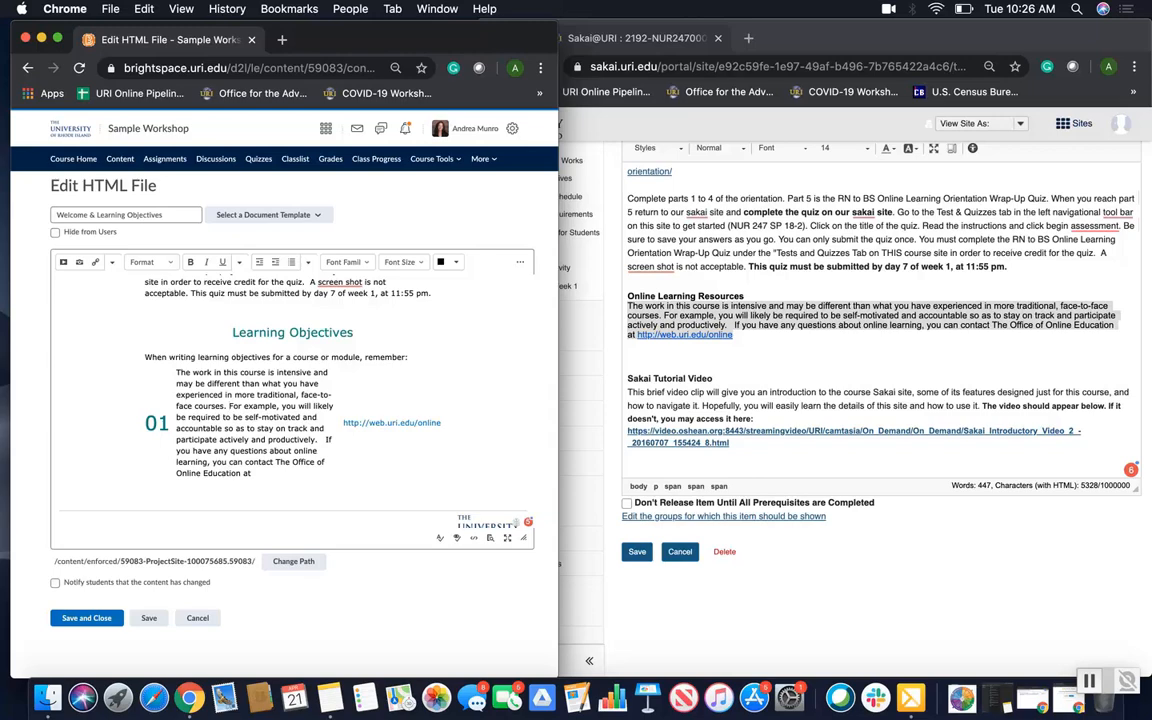
Split the pasted paragraph into four numbered items starting at "For example", "If you have any questions" and the web link, removing the stray leading space
{"action": "key", "text": "Return"}
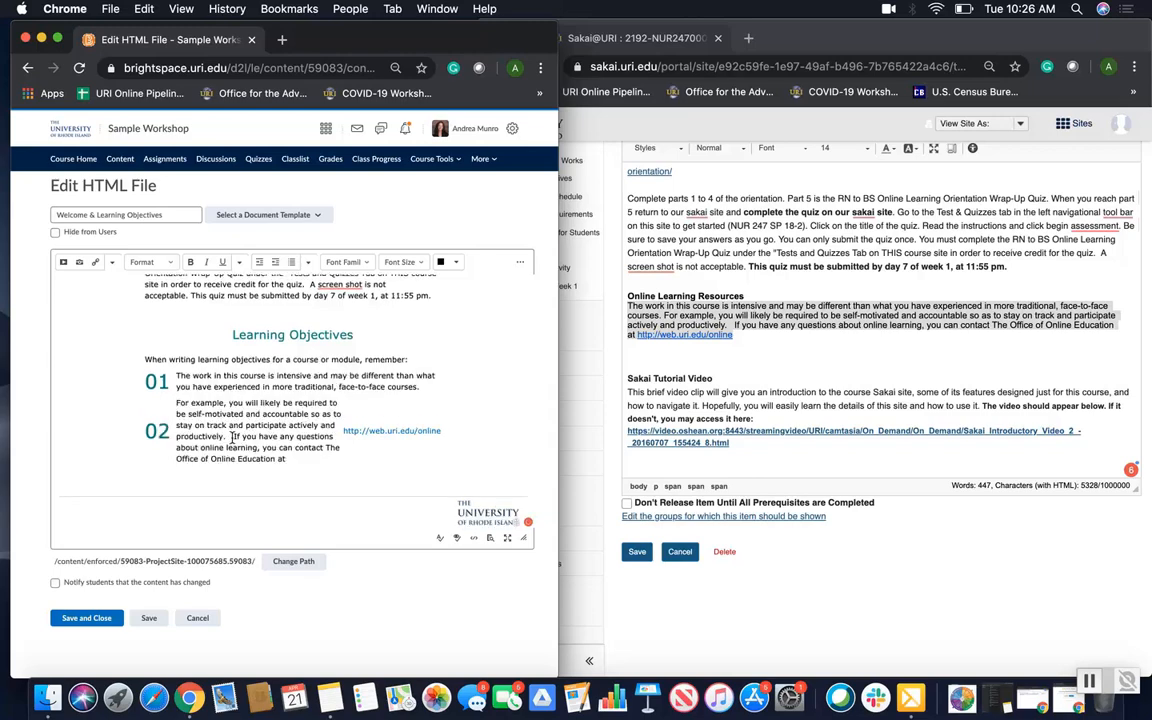
{"action": "left_click", "coordinate": [231, 437]}
{"action": "key", "text": "Return"}
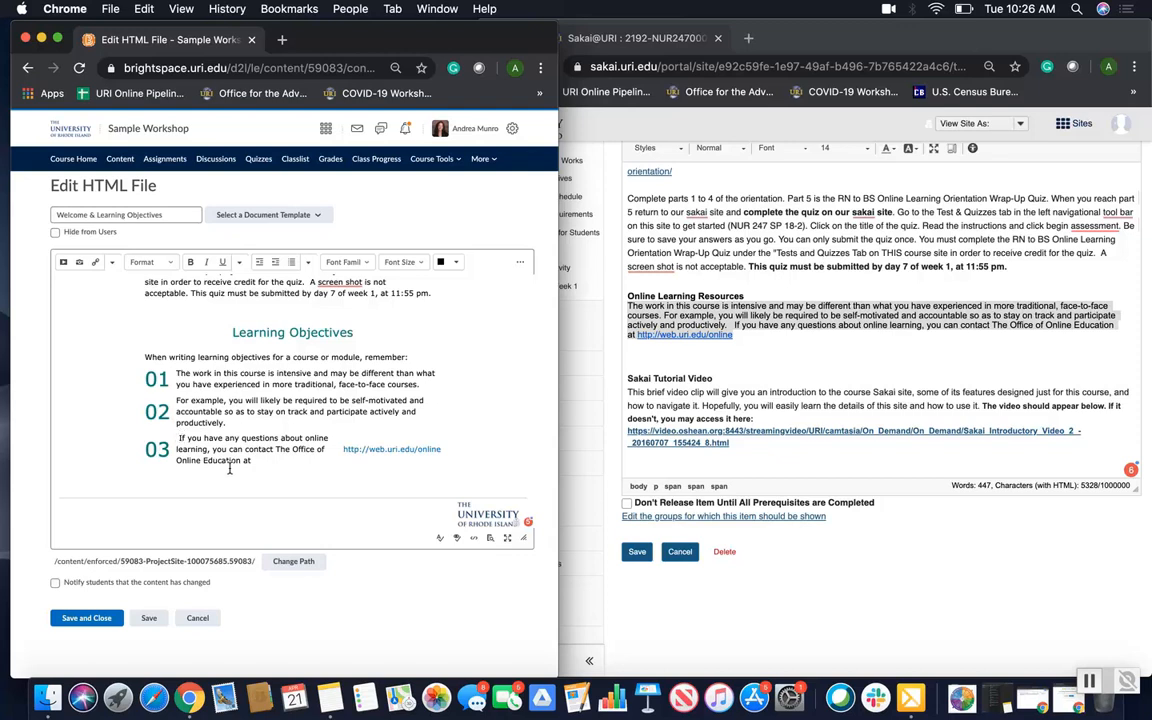
{"action": "key", "text": "BackSpace"}
{"action": "left_click_drag", "start_coordinate": [442, 450], "coordinate": [341, 450]}
{"action": "key", "text": "Return"}
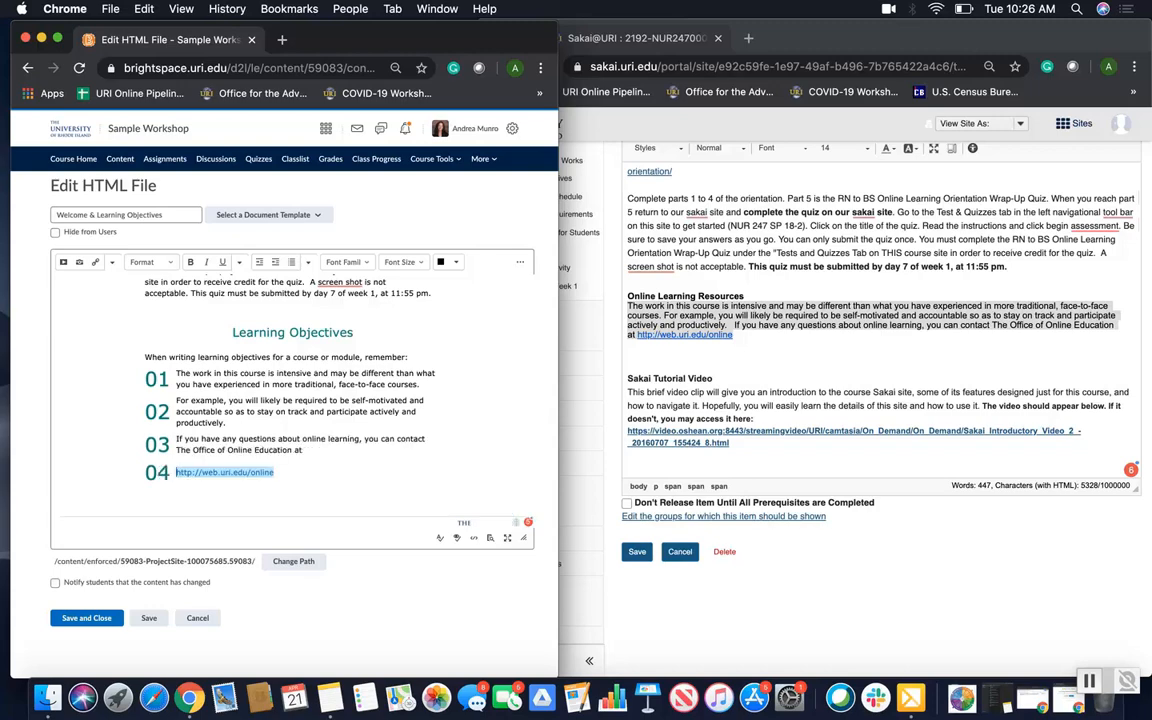
Save and close the Welcome & Learning Objectives page, and look over the published result
{"action": "scroll", "coordinate": [292, 380], "scroll_direction": "down", "scroll_amount": 1}
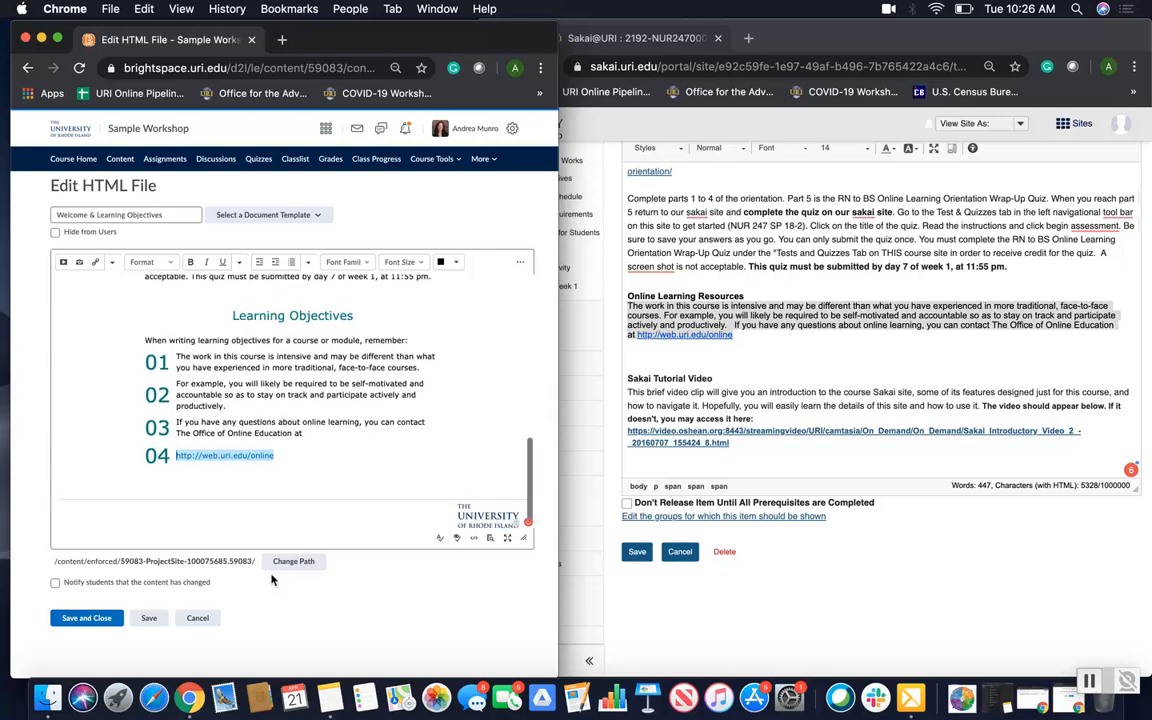
{"action": "left_click", "coordinate": [84, 619]}
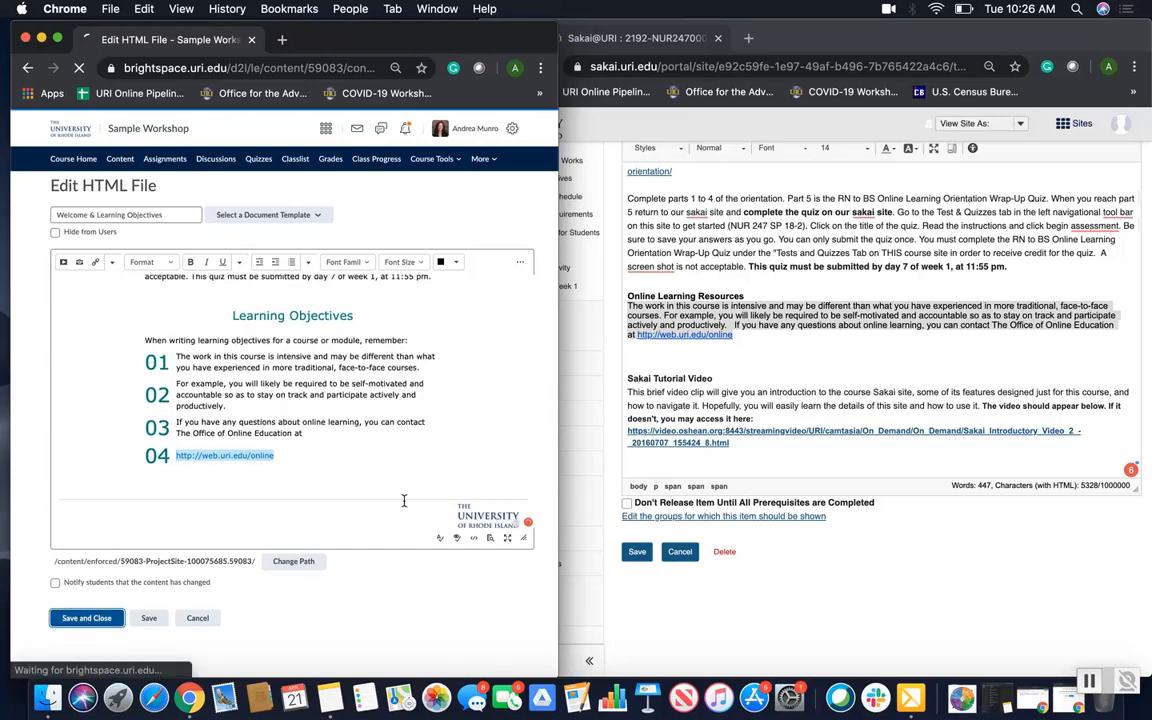
{"action": "left_click", "coordinate": [700, 600]}
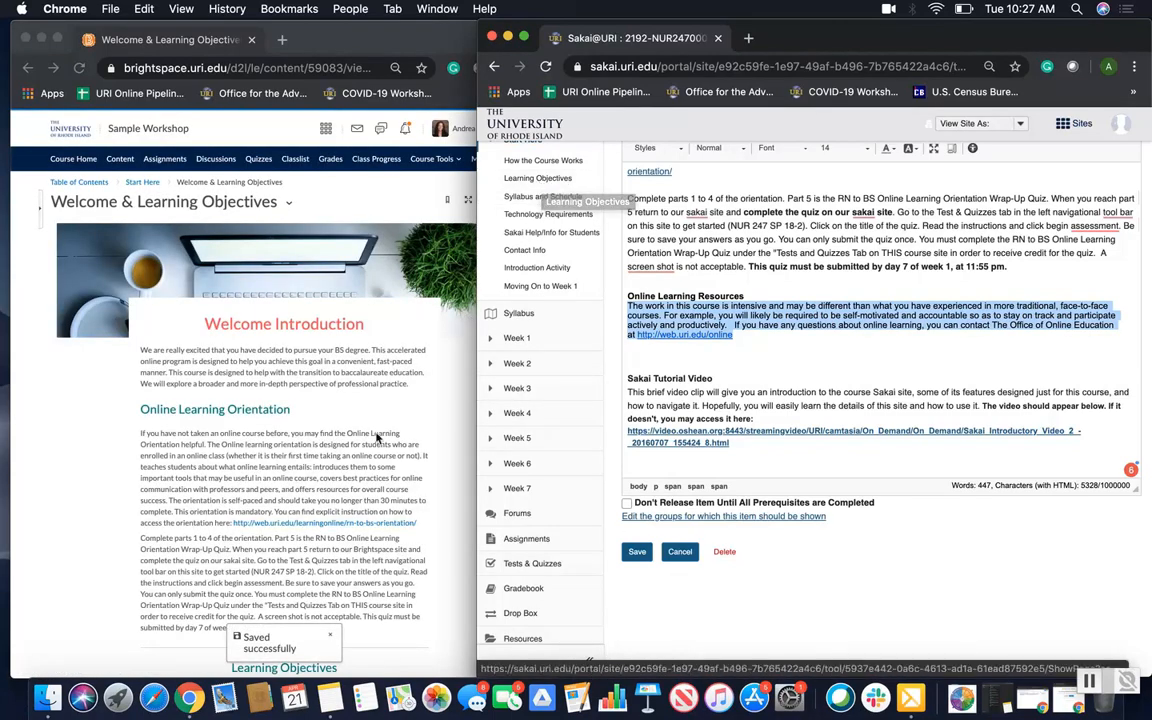
{"action": "scroll", "coordinate": [378, 437], "scroll_direction": "down", "scroll_amount": 5}
{"action": "scroll", "coordinate": [378, 437], "scroll_direction": "up", "scroll_amount": 5}
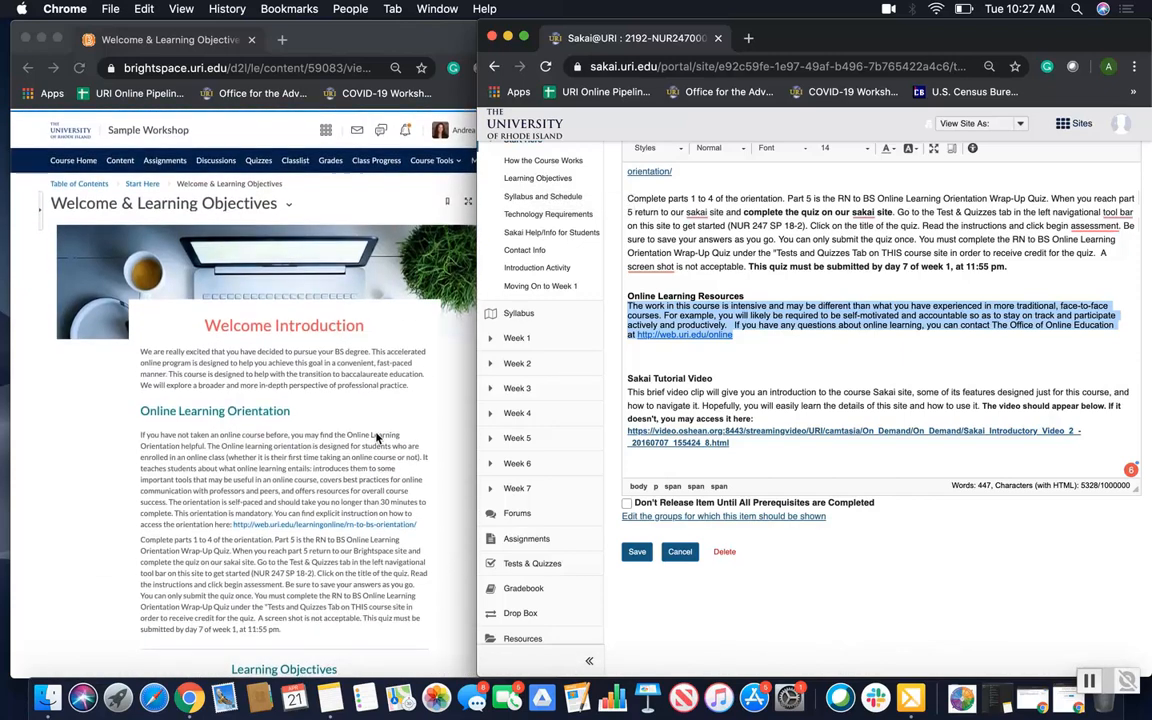
Advance through the Brightspace Start Here topics past Meet your Professor! to How the Course Works
{"action": "left_click", "coordinate": [372, 180]}
{"action": "left_click", "coordinate": [509, 201]}
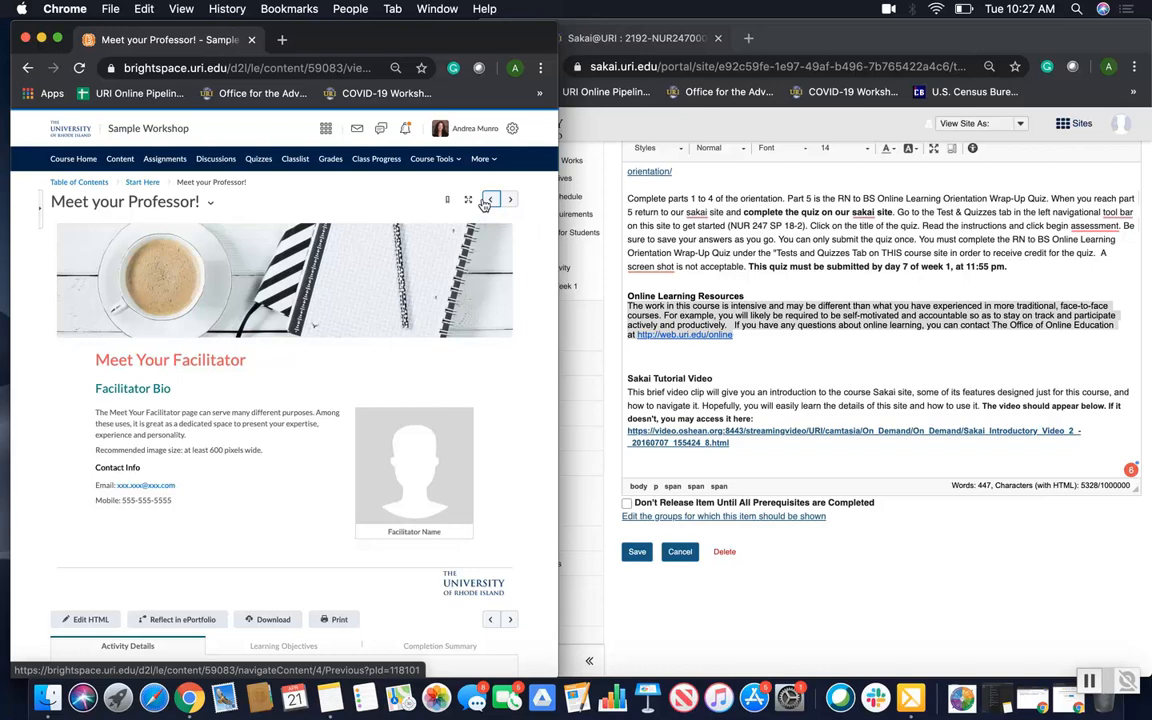
{"action": "scroll", "coordinate": [828, 390], "scroll_direction": "down", "scroll_amount": 3}
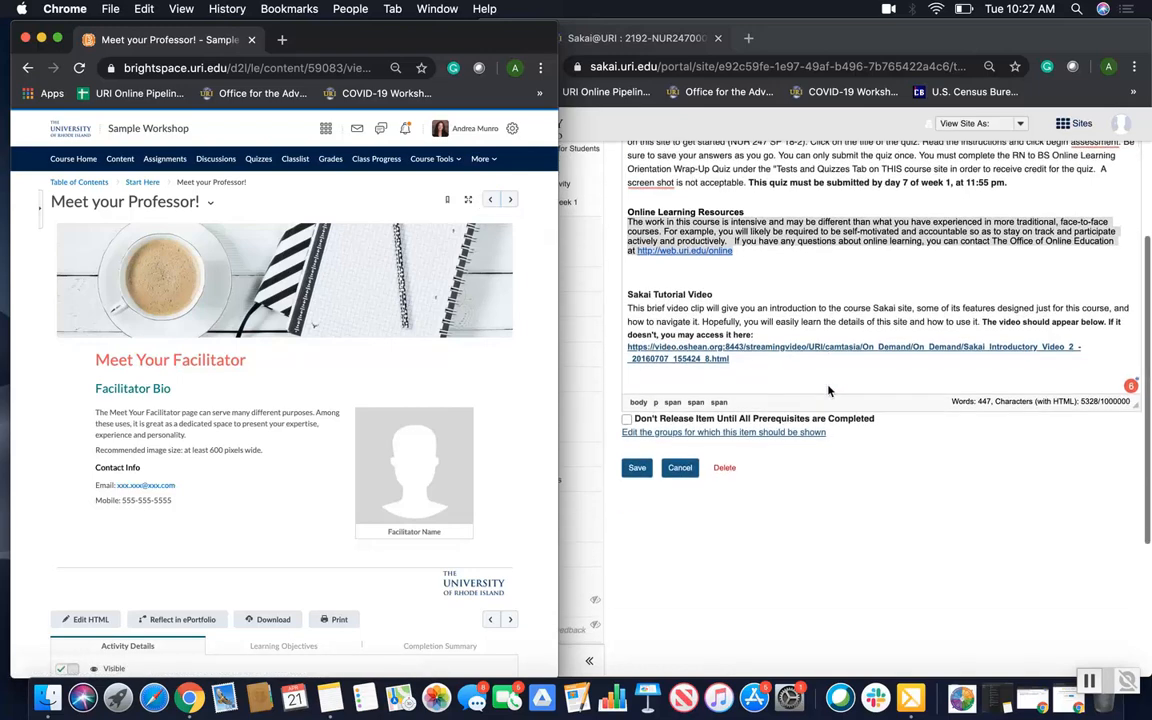
{"action": "scroll", "coordinate": [828, 390], "scroll_direction": "up", "scroll_amount": 3}
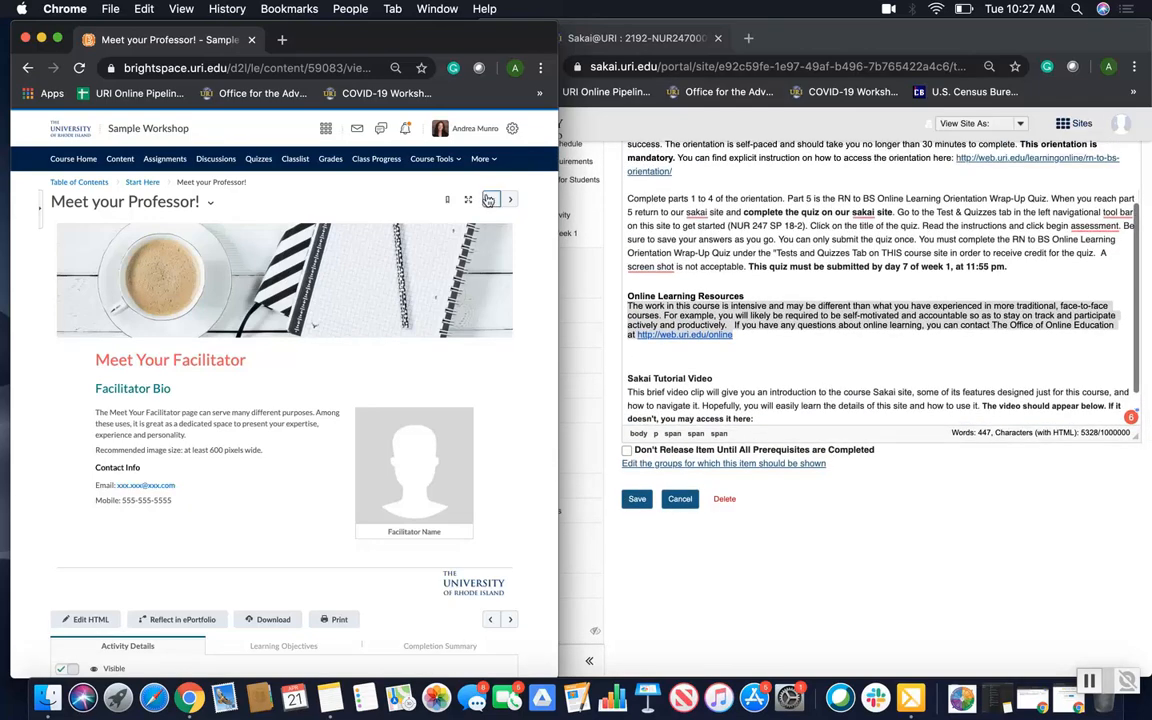
{"action": "left_click", "coordinate": [510, 201]}
{"action": "scroll", "coordinate": [705, 315], "scroll_direction": "up", "scroll_amount": 2}
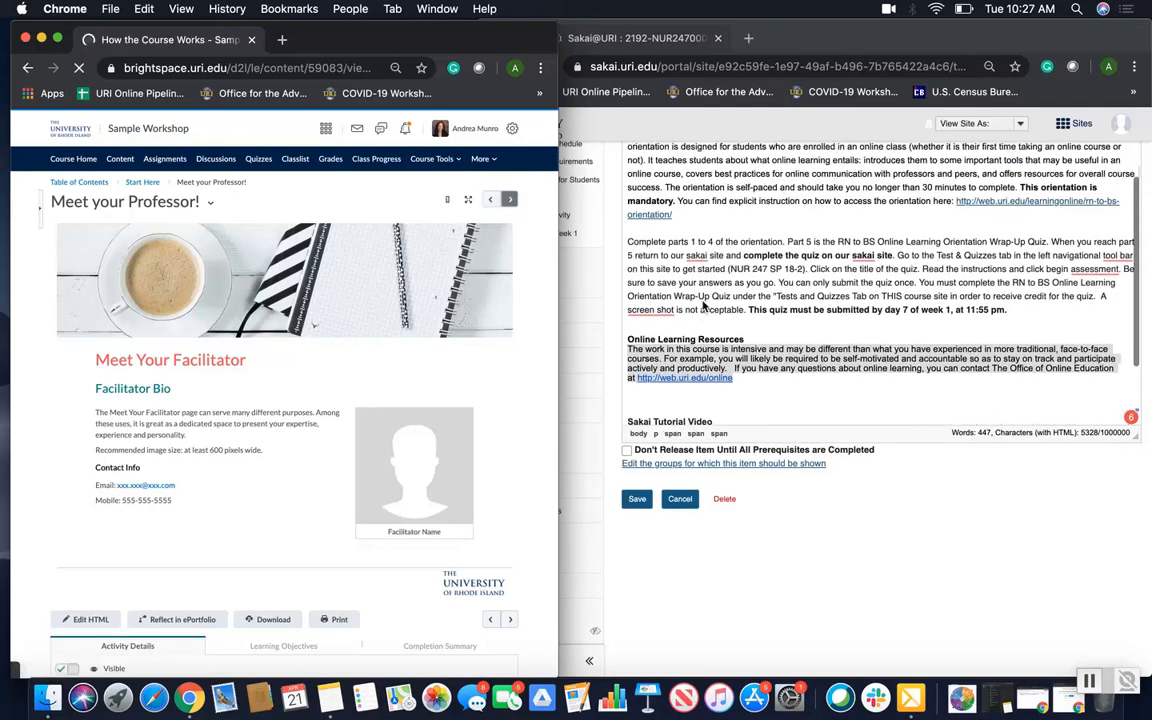
Open the How the Course Works page under Start Here in Sakai and start editing its text block
{"action": "left_click", "coordinate": [610, 243]}
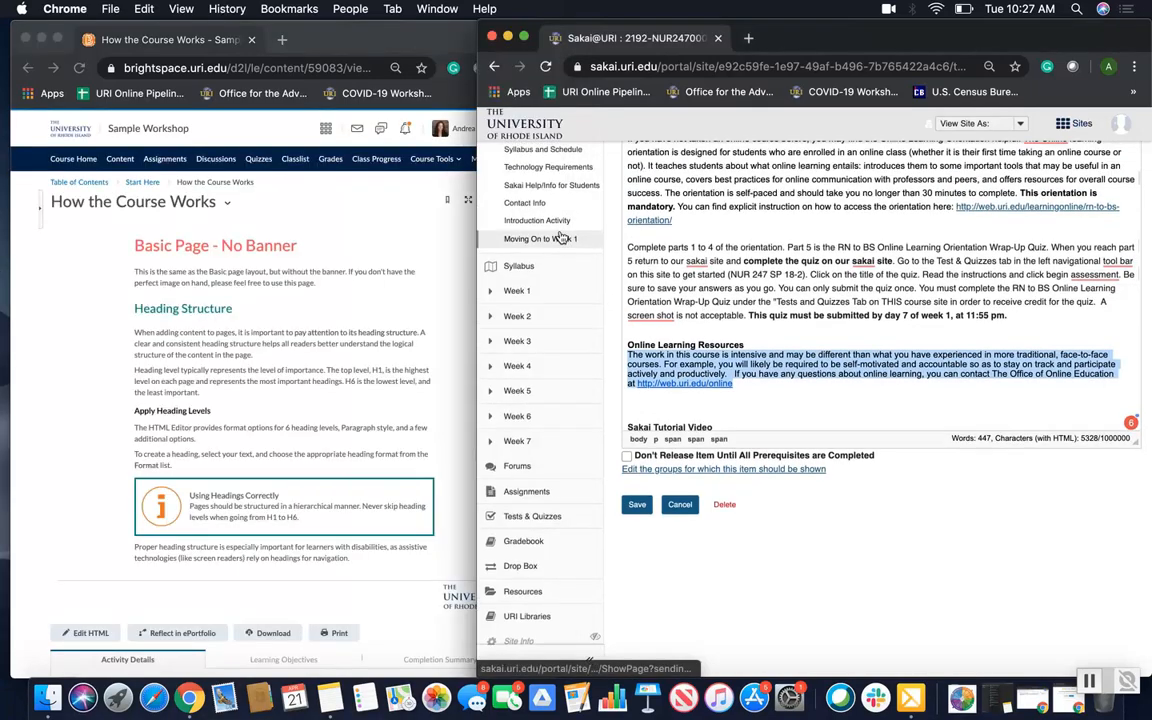
{"action": "scroll", "coordinate": [560, 236], "scroll_direction": "up", "scroll_amount": 2}
{"action": "scroll", "coordinate": [561, 237], "scroll_direction": "up", "scroll_amount": 1}
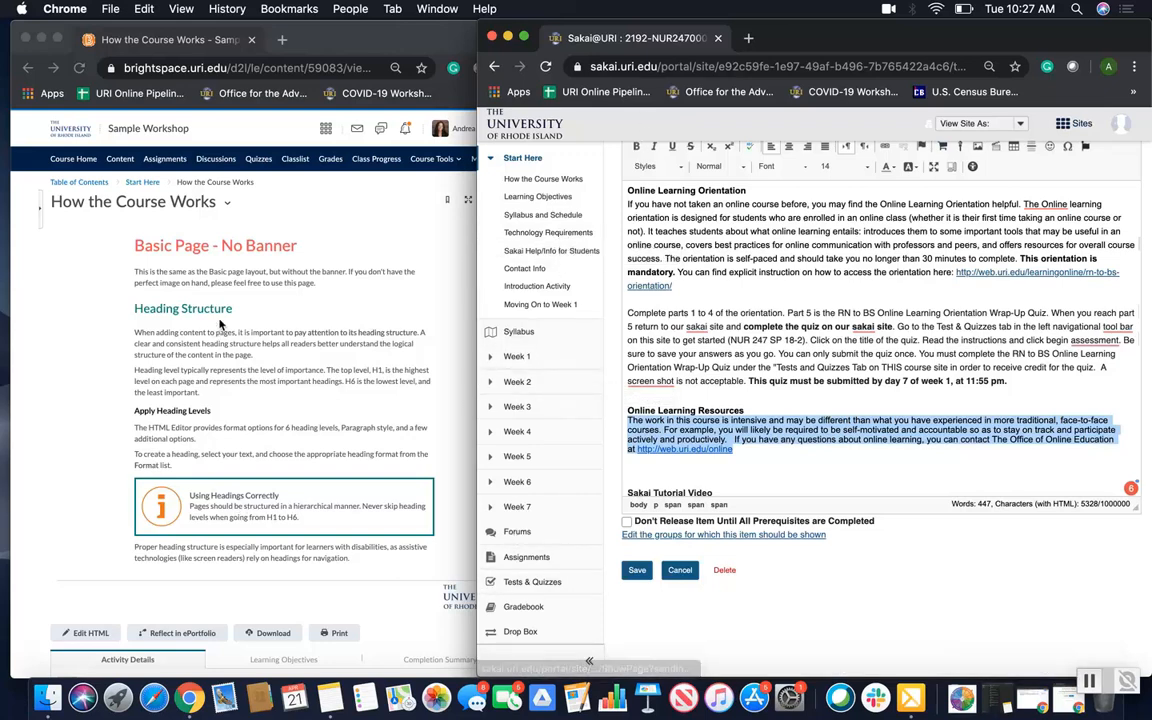
{"action": "left_click", "coordinate": [541, 181]}
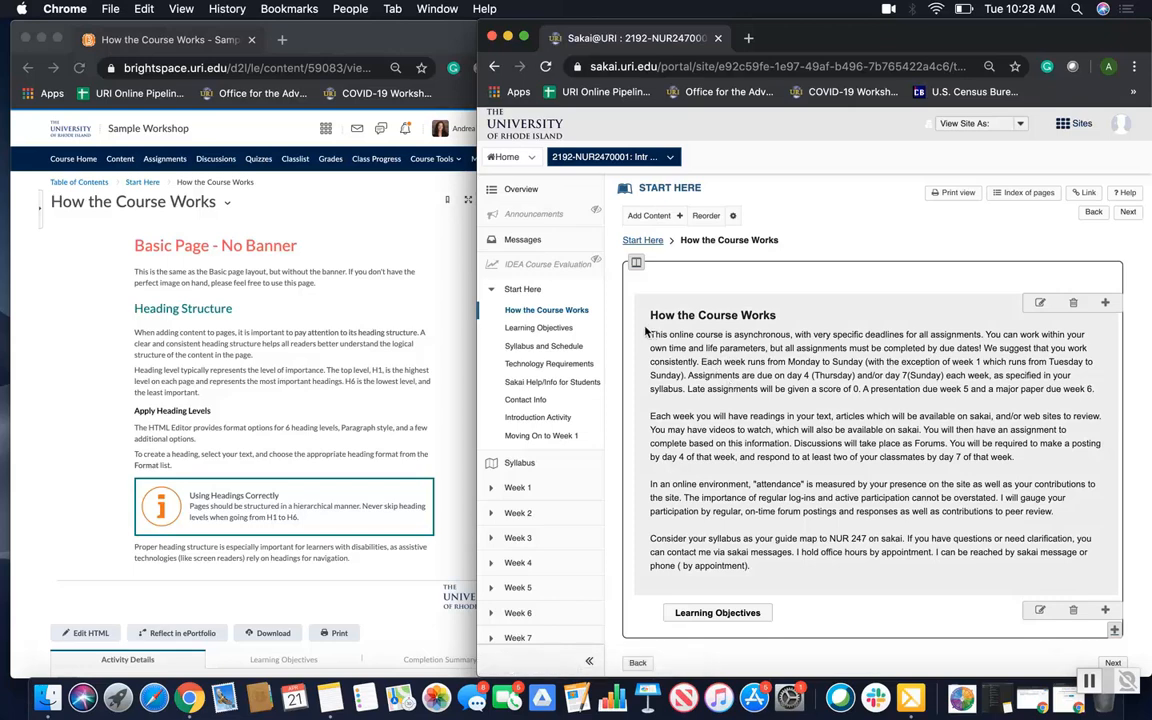
{"action": "left_click", "coordinate": [1039, 303]}
Open the Brightspace How the Course Works page for HTML editing
{"action": "left_click", "coordinate": [360, 429]}
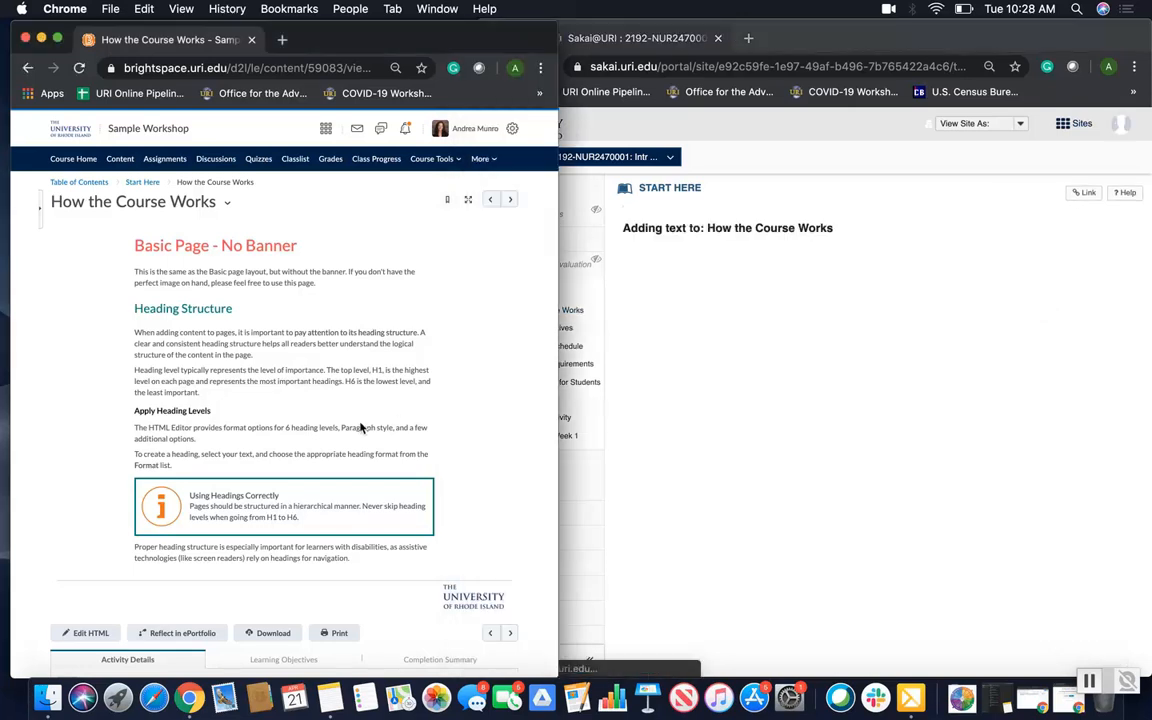
{"action": "left_click", "coordinate": [227, 202]}
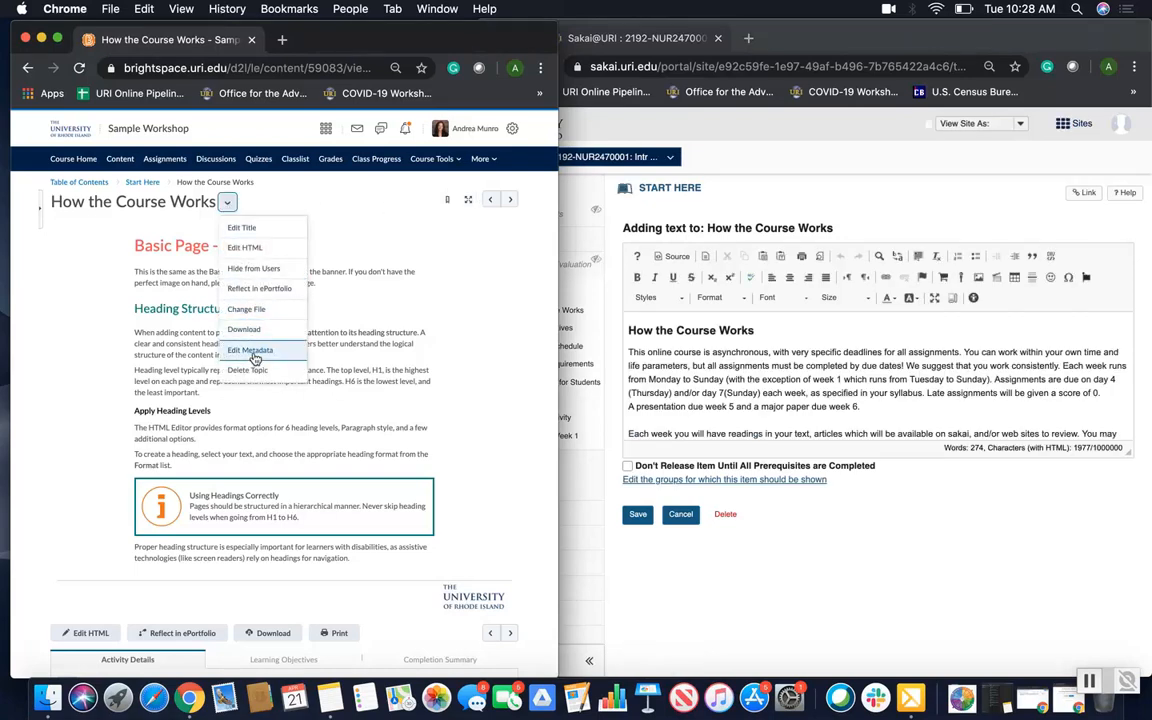
{"action": "left_click", "coordinate": [250, 247]}
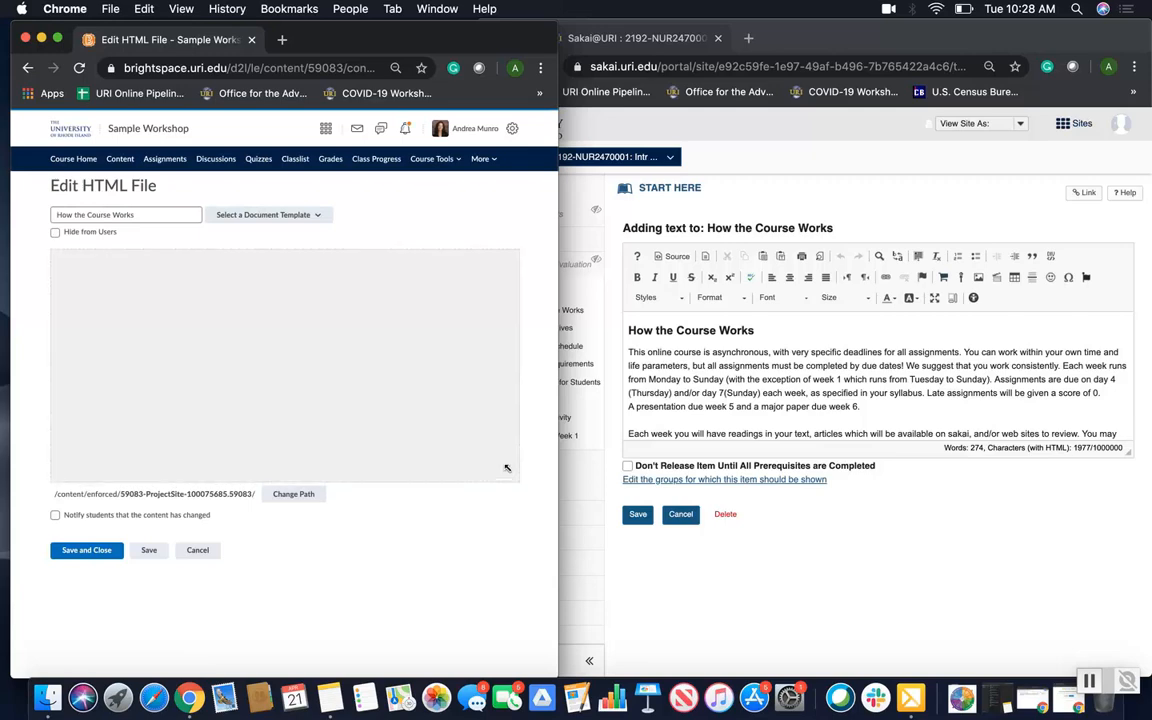
Enlarge the Sakai text editor and copy the entire How the Course Works text, including its heading
{"action": "left_click", "coordinate": [1127, 452]}
{"action": "left_click_drag", "start_coordinate": [1131, 456], "coordinate": [1143, 603]}
{"action": "scroll", "coordinate": [816, 345], "scroll_direction": "down", "scroll_amount": 1}
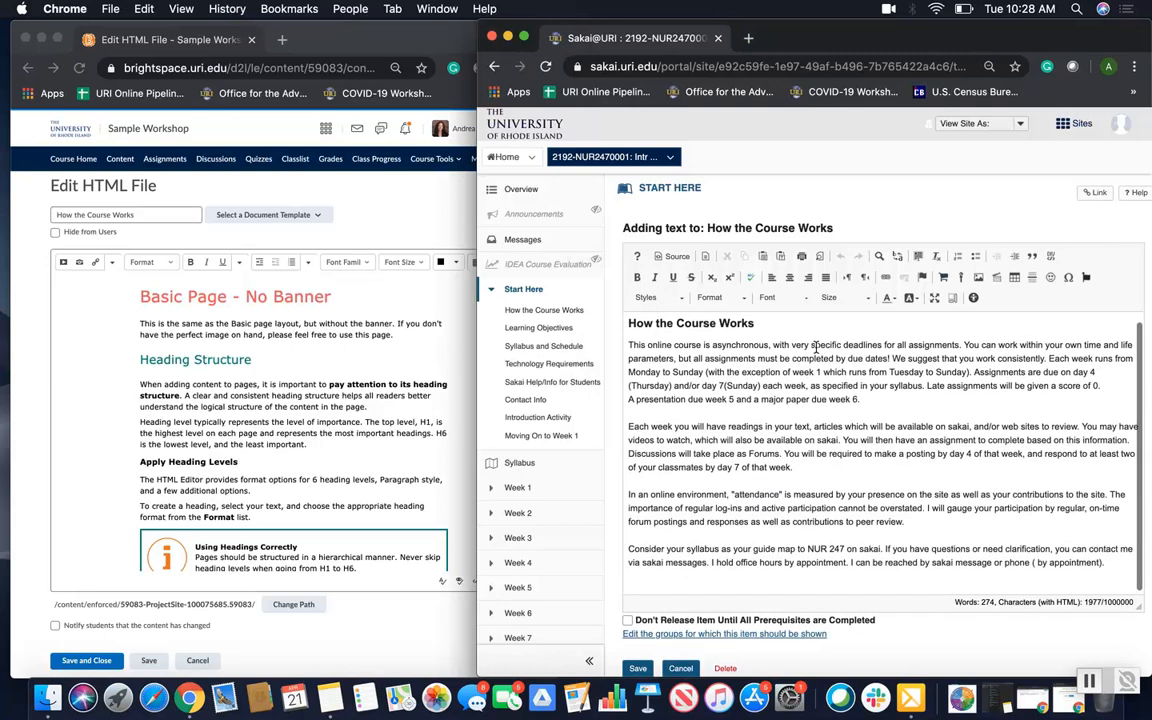
{"action": "left_click", "coordinate": [1110, 566]}
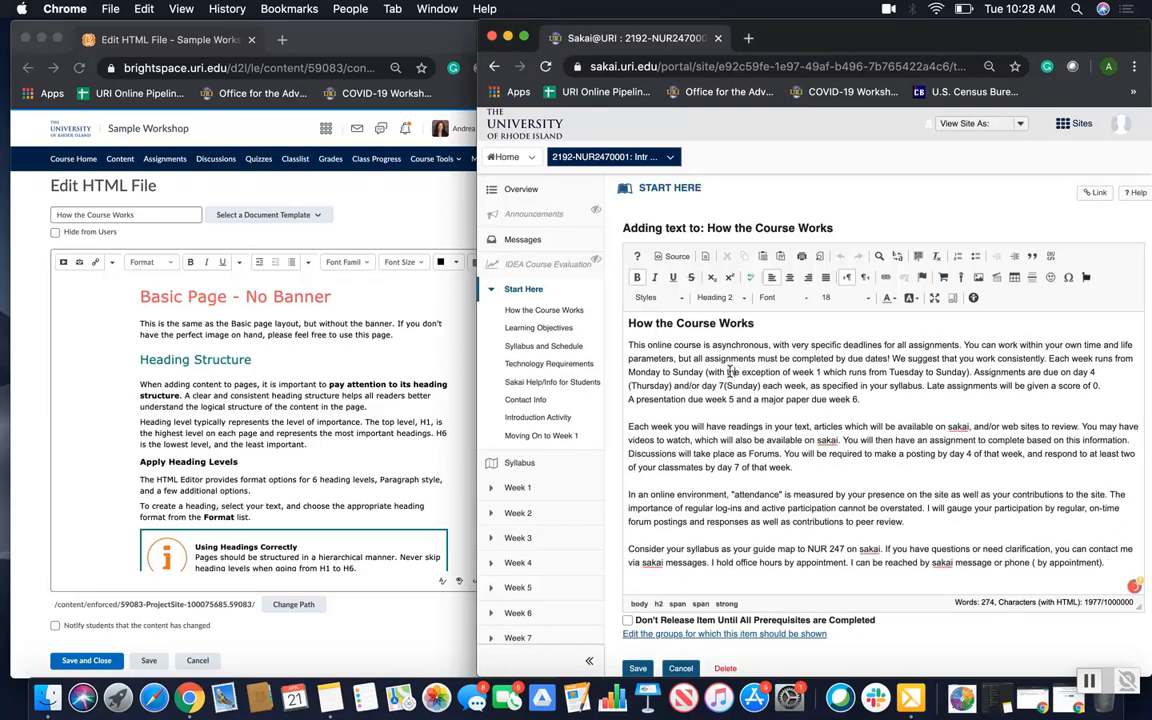
{"action": "key", "text": "super+a"}
{"action": "key", "text": "super+c"}
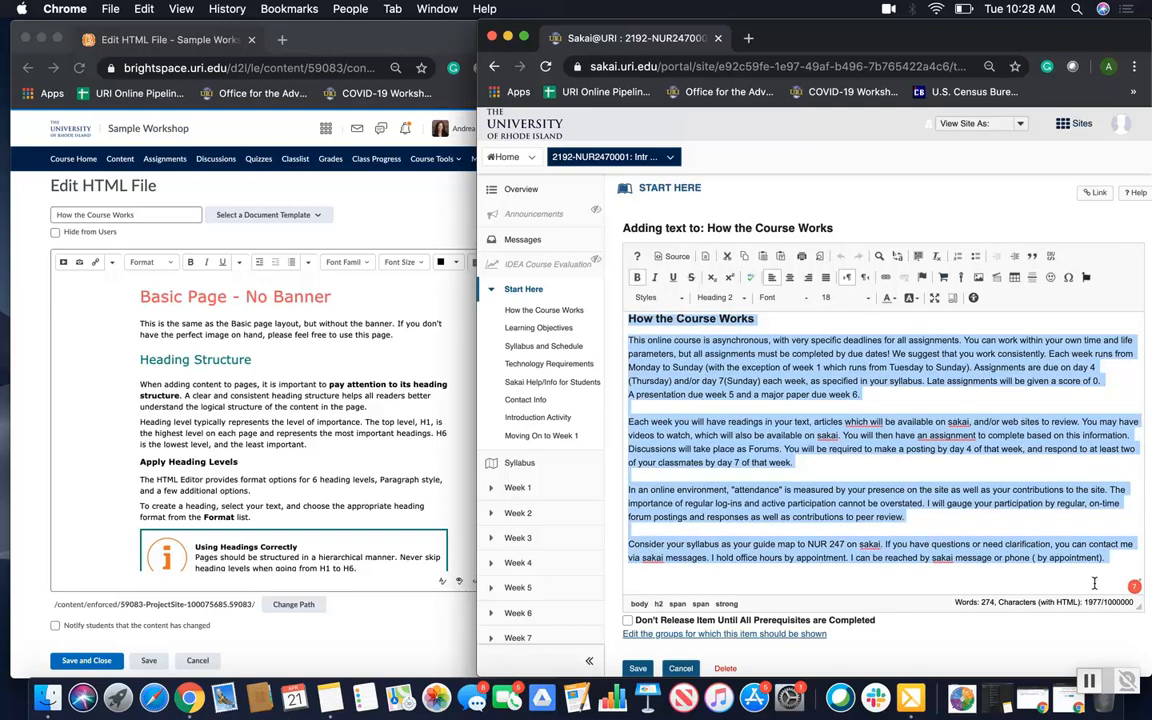
{"action": "right_click", "coordinate": [977, 520]}
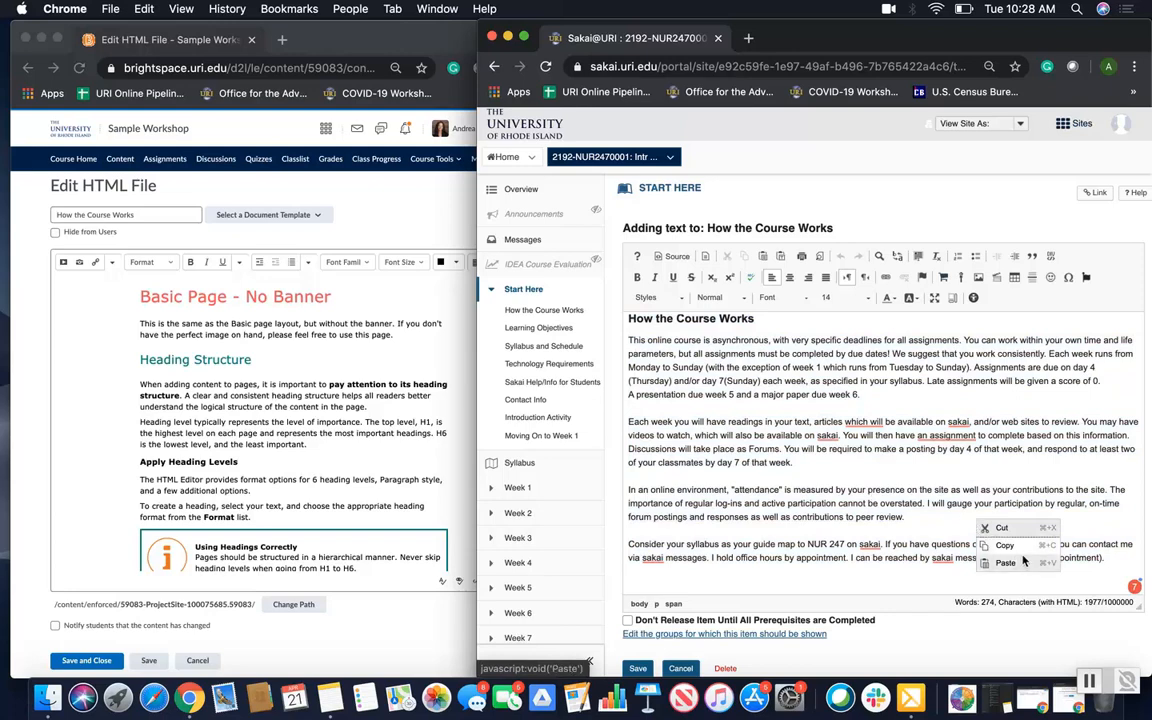
{"action": "left_click", "coordinate": [1012, 546]}
{"action": "key", "text": "super+a"}
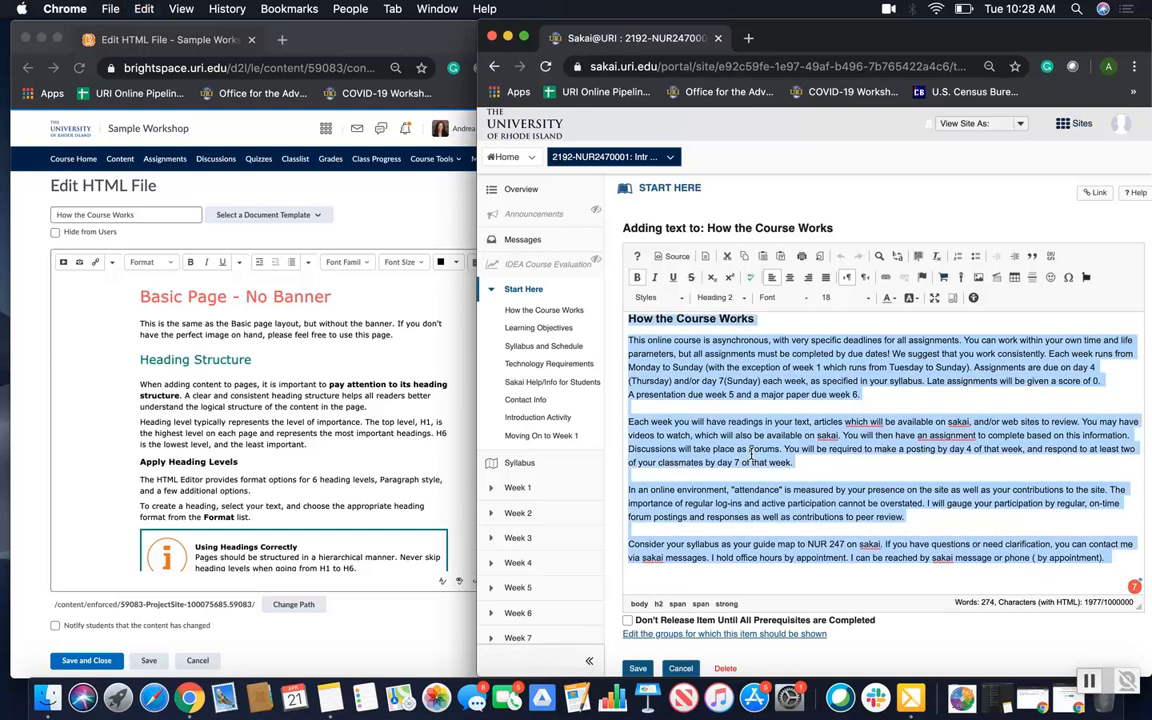
Replace the template's intro paragraph under "Basic Page - No Banner" with the copied Sakai text, matching the page's style
{"action": "left_click", "coordinate": [305, 405]}
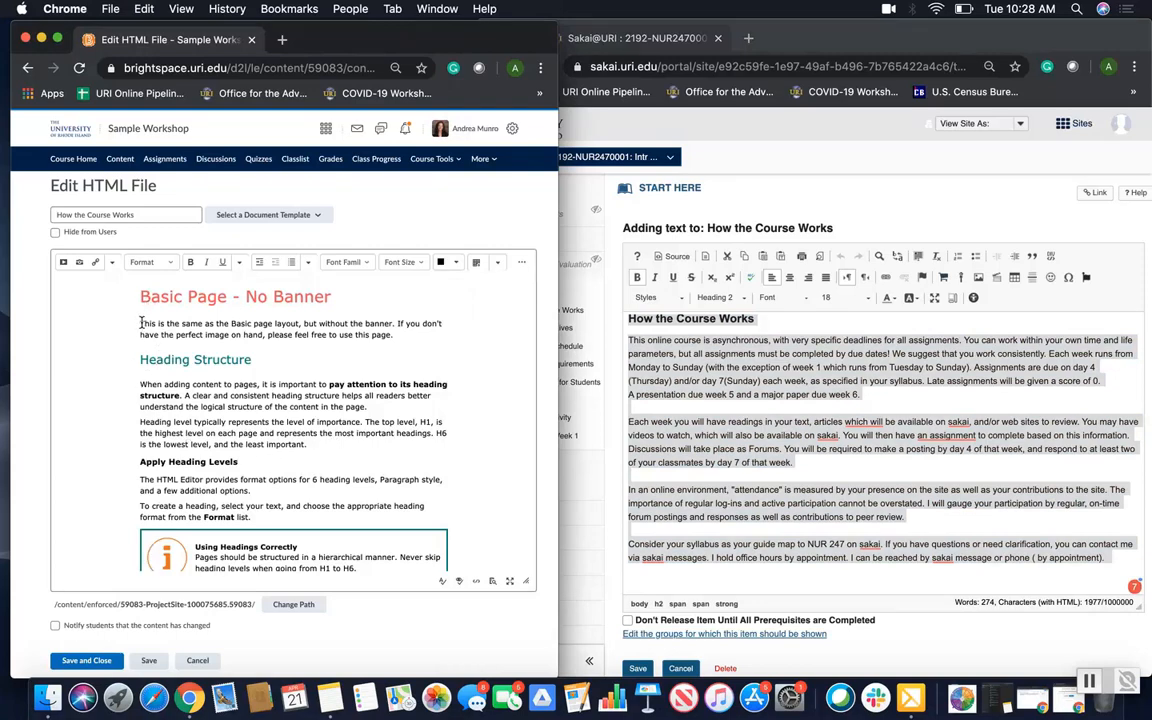
{"action": "left_click_drag", "start_coordinate": [142, 323], "coordinate": [420, 338]}
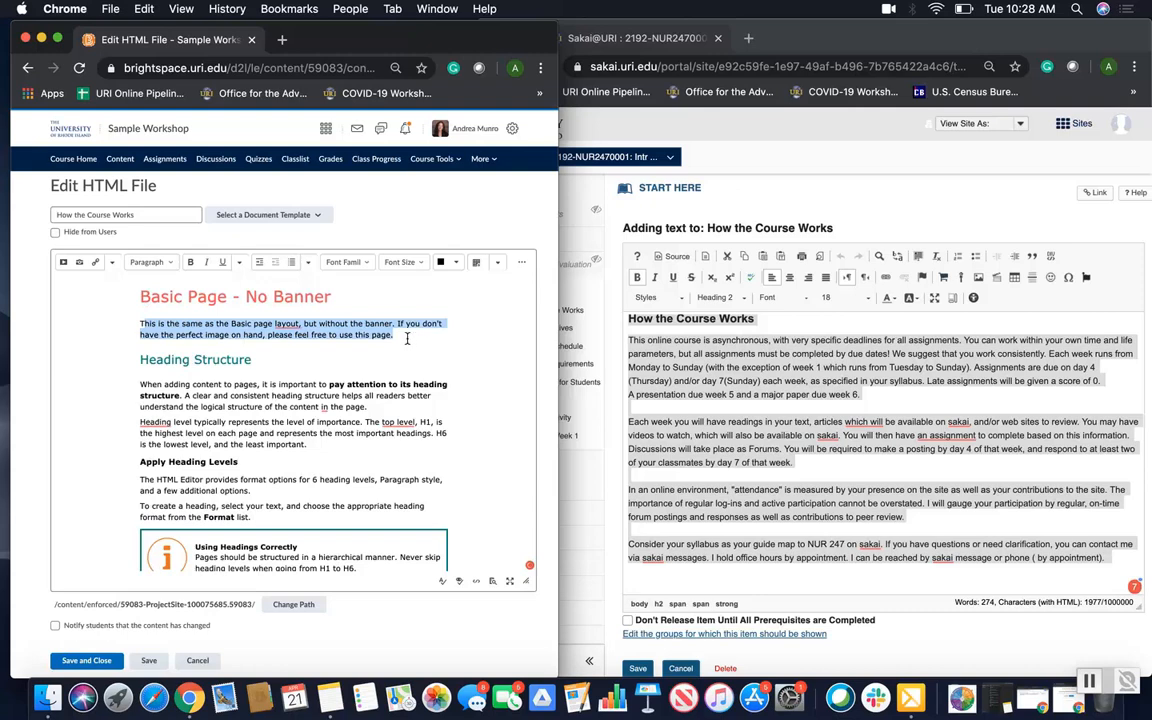
{"action": "right_click", "coordinate": [160, 326]}
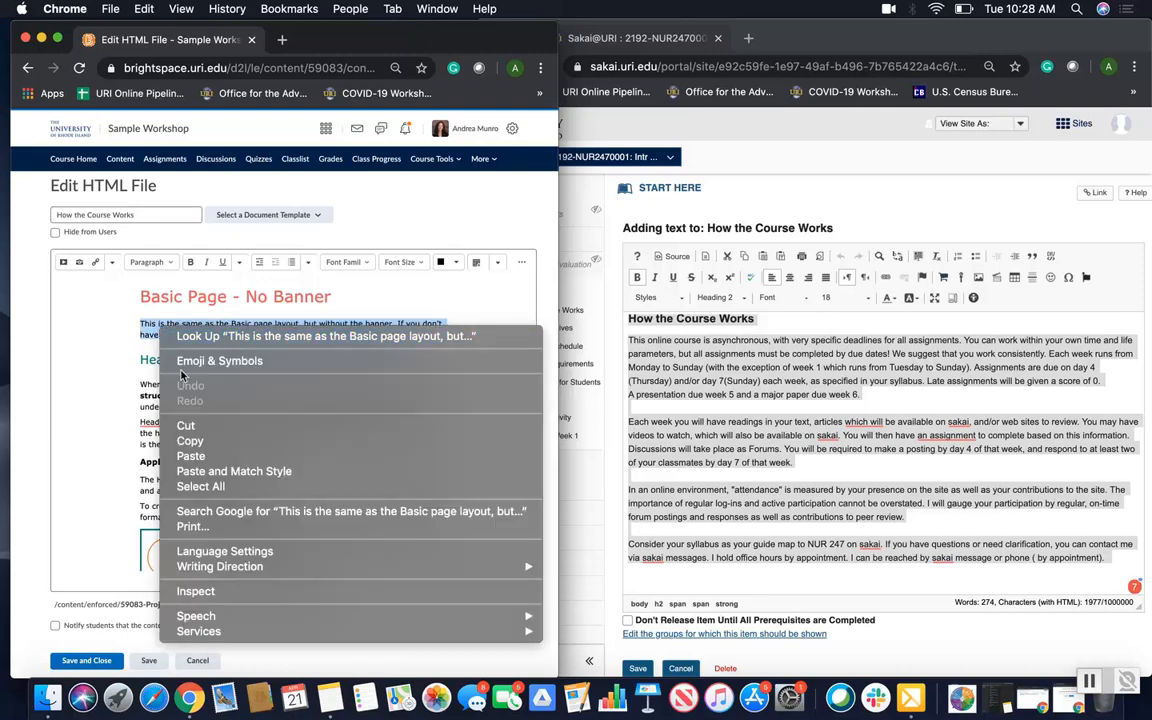
{"action": "left_click", "coordinate": [224, 474]}
{"action": "scroll", "coordinate": [217, 316], "scroll_direction": "up", "scroll_amount": 2}
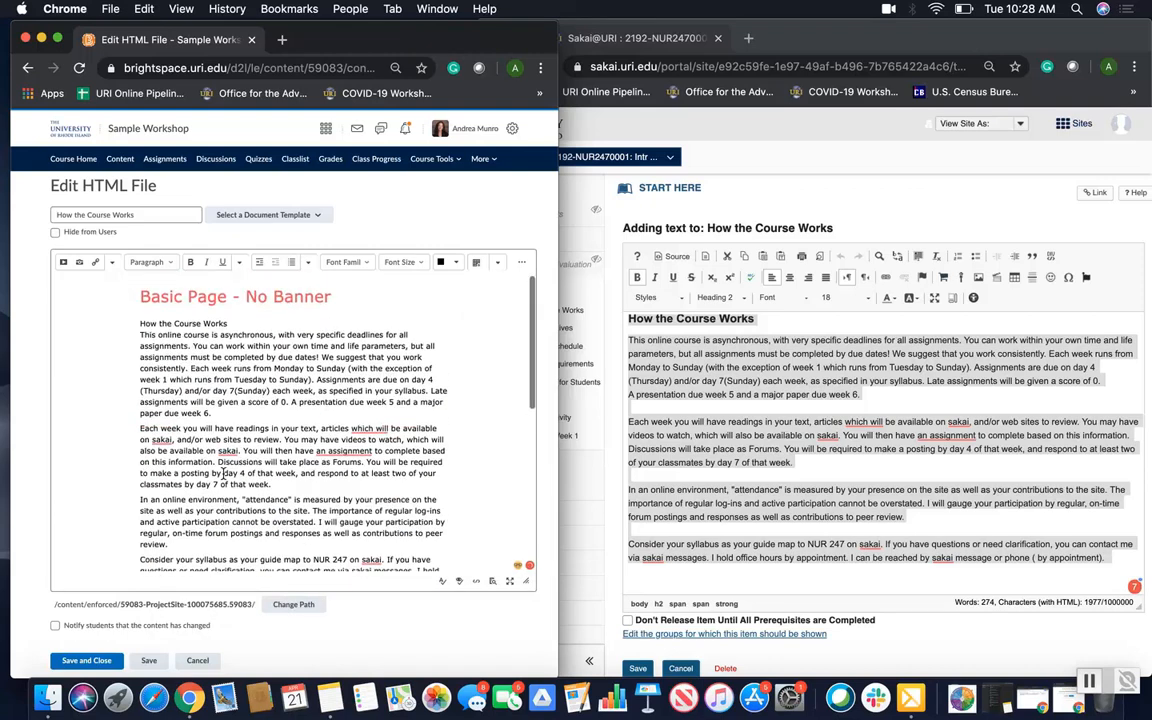
Move the "How the Course Works" line into the page heading, replacing "Basic Page - No Banner" and matching its style
{"action": "left_click_drag", "start_coordinate": [228, 323], "coordinate": [140, 323]}
{"action": "key", "text": "super+c"}
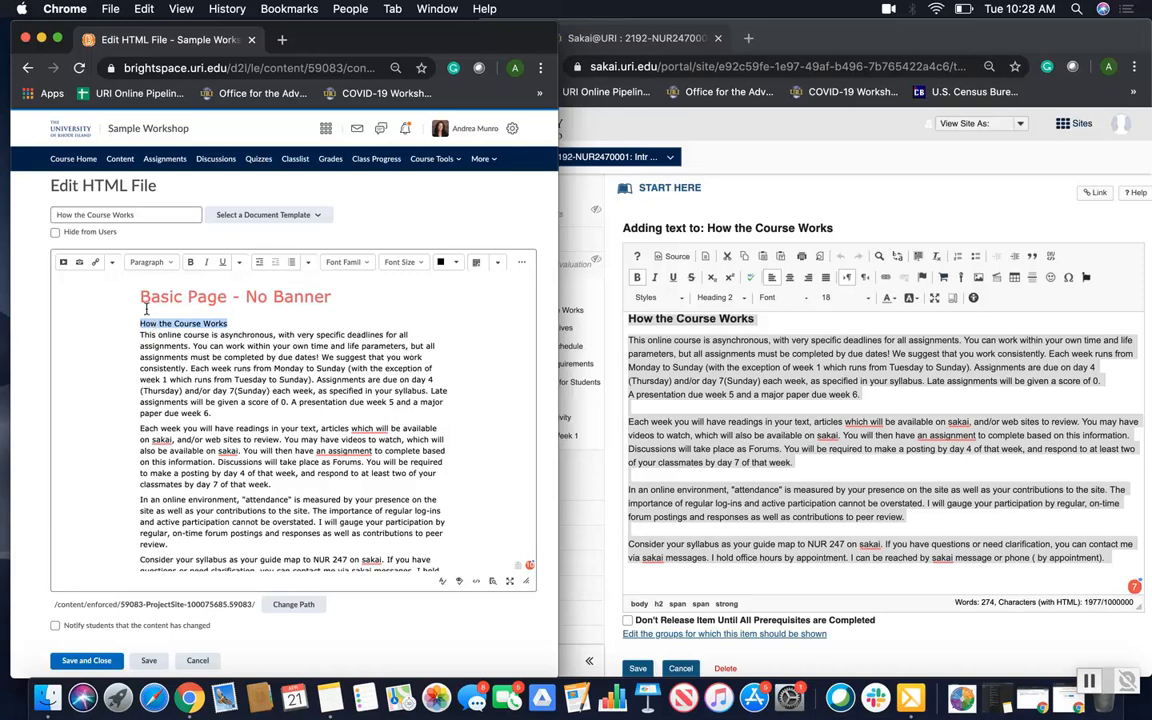
{"action": "key", "text": "BackSpace"}
{"action": "left_click_drag", "start_coordinate": [140, 296], "coordinate": [331, 295]}
{"action": "right_click", "coordinate": [300, 297]}
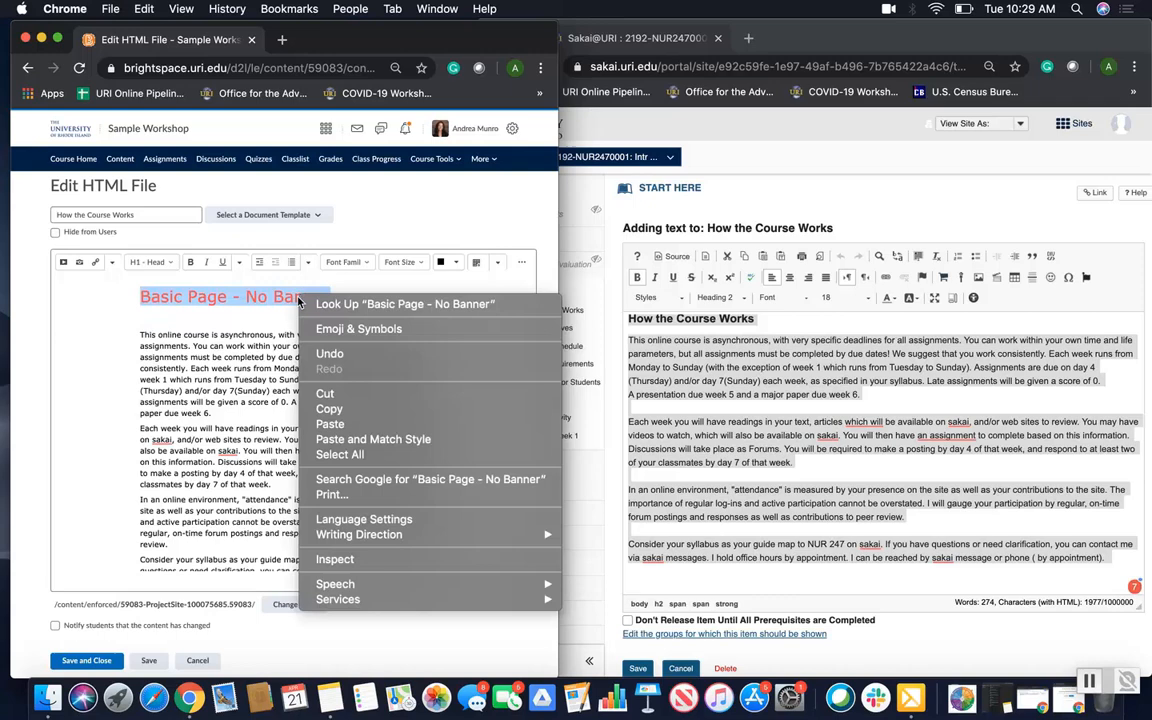
{"action": "left_click", "coordinate": [340, 442]}
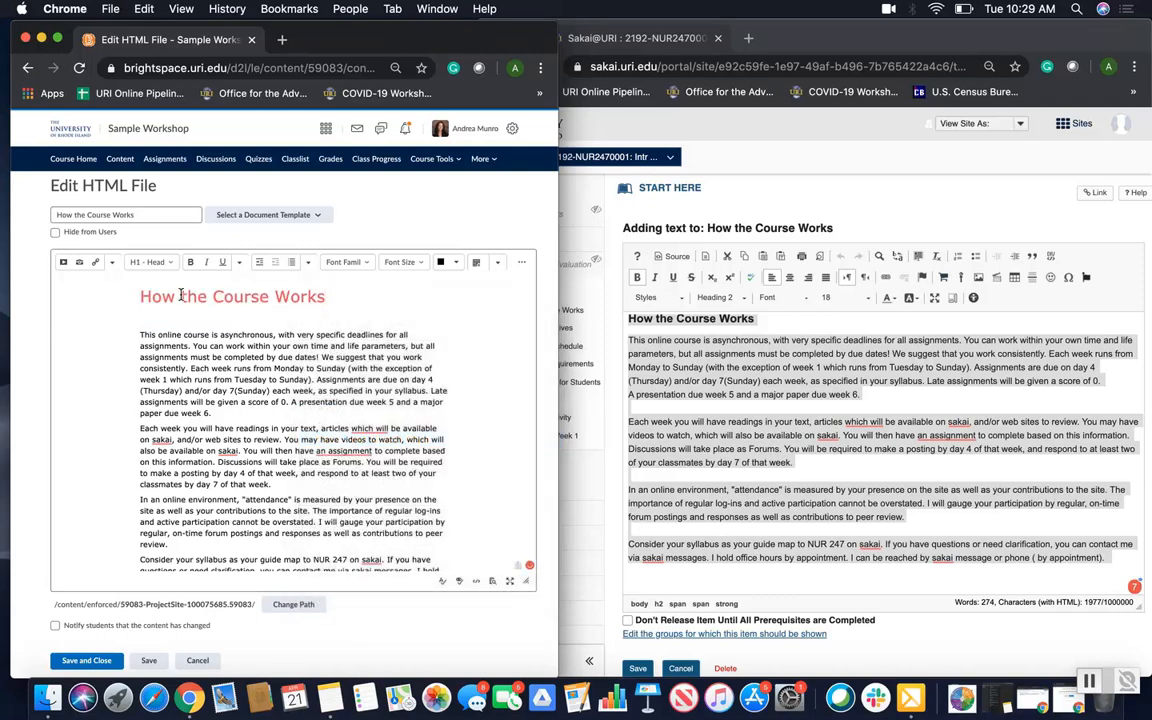
Remove the empty line under the heading and add a blank line after the paragraph ending "a major paper due week 6."
{"action": "key", "text": "Delete"}
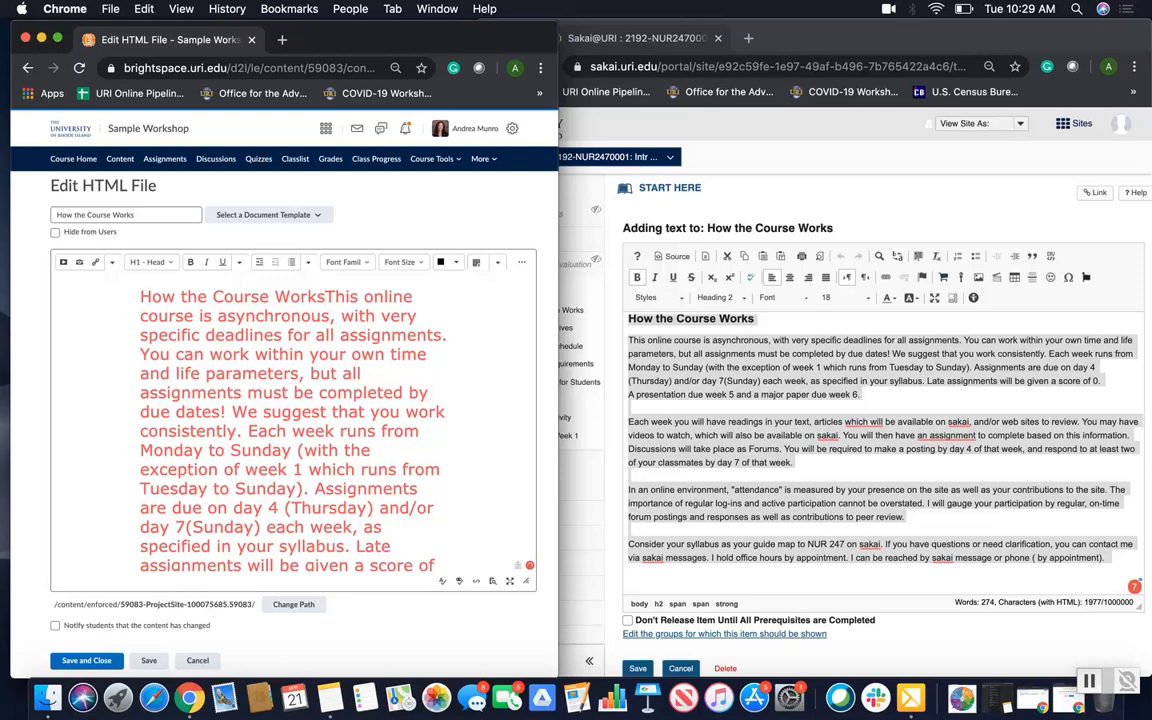
{"action": "key", "text": "super+z"}
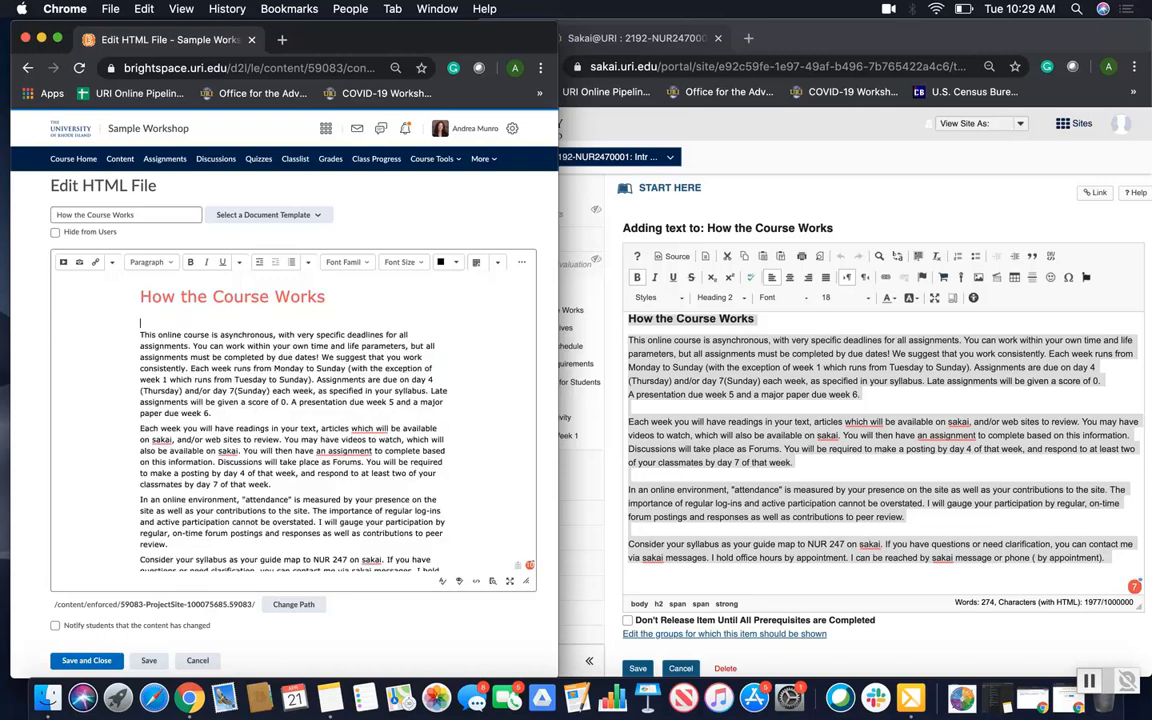
{"action": "key", "text": "Delete"}
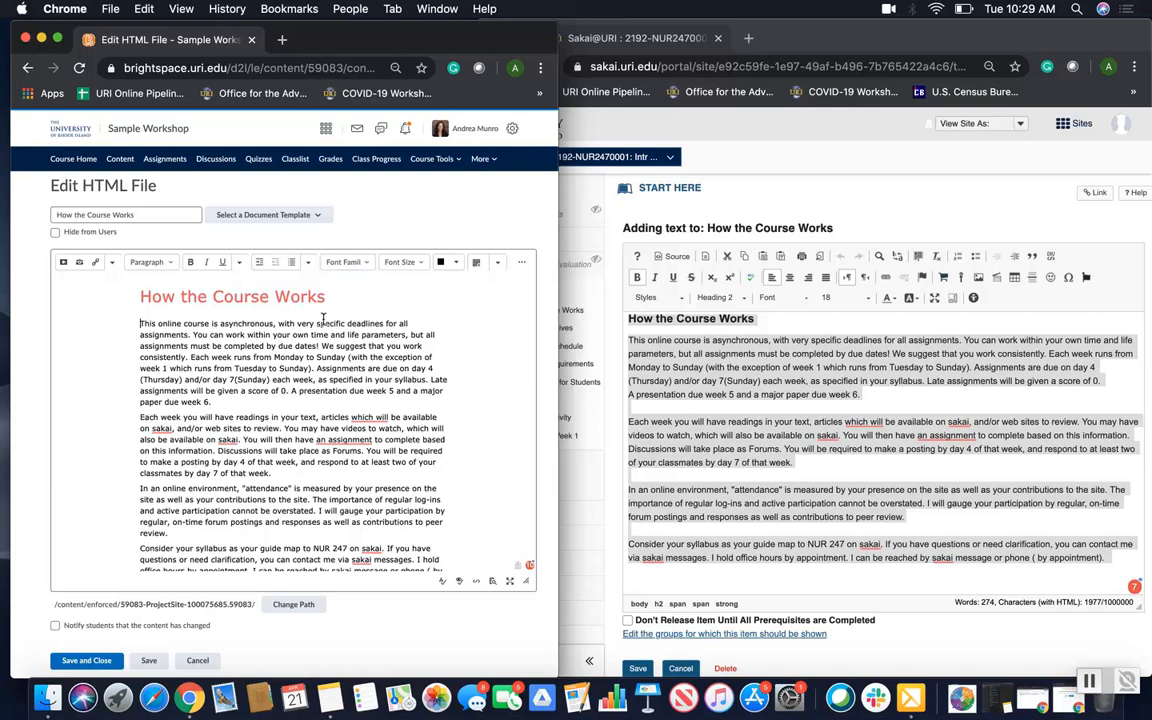
{"action": "scroll", "coordinate": [323, 319], "scroll_direction": "down", "scroll_amount": 2}
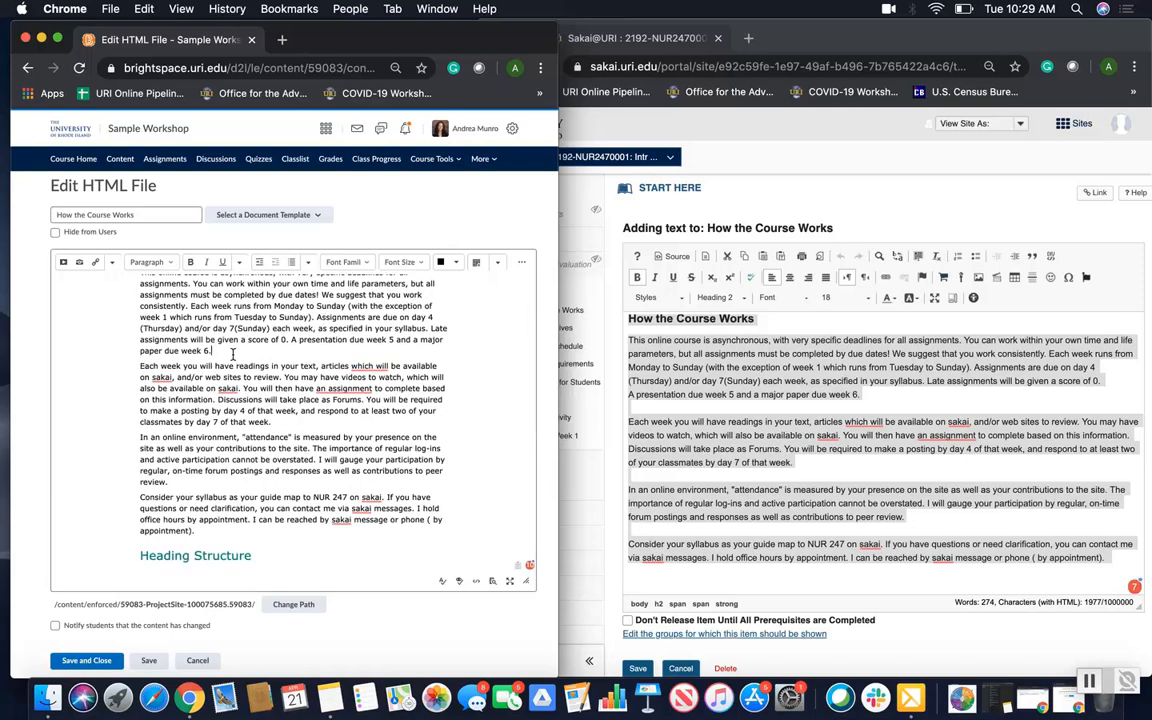
{"action": "scroll", "coordinate": [233, 352], "scroll_direction": "down", "scroll_amount": 3}
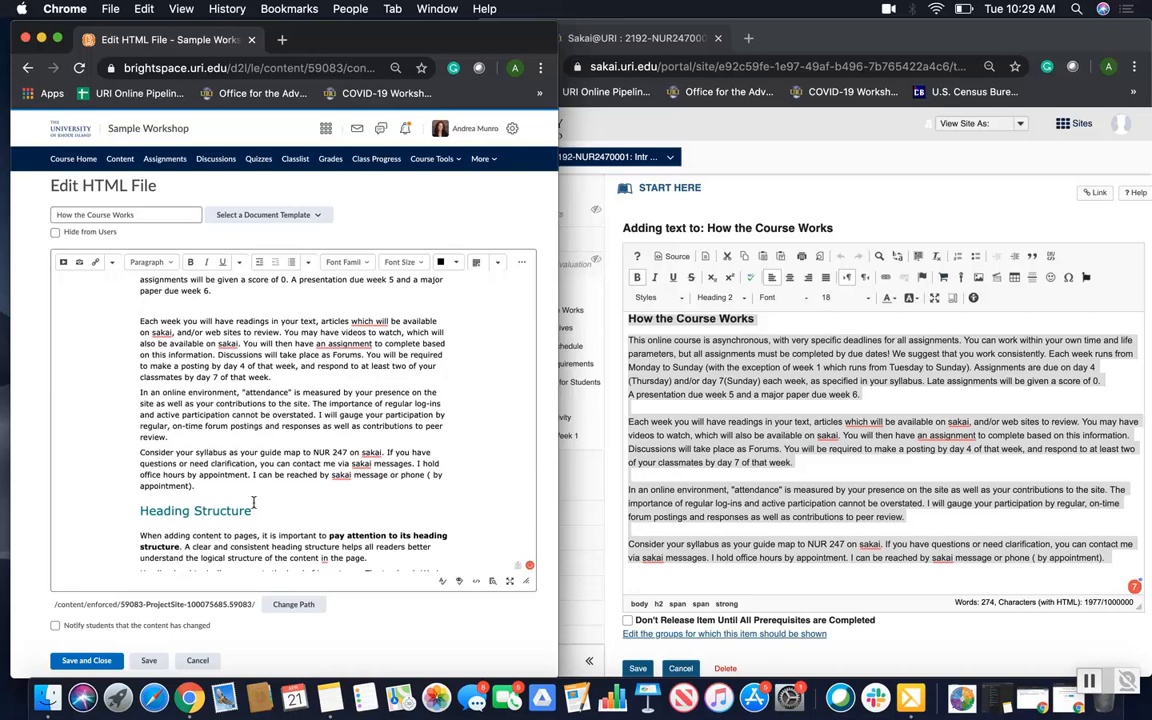
{"action": "scroll", "coordinate": [262, 506], "scroll_direction": "up", "scroll_amount": 2}
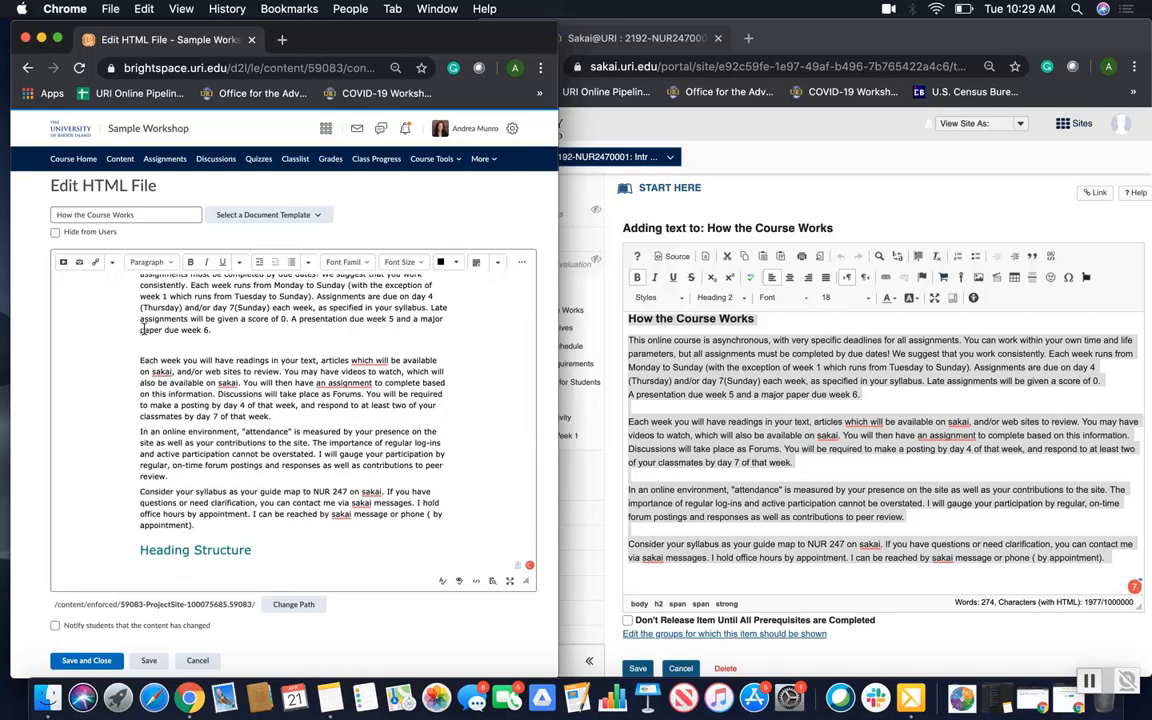
Delete the template's Heading Structure section above the "Using Headings Correctly" box, including the leftover empty line
{"action": "scroll", "coordinate": [183, 480], "scroll_direction": "down", "scroll_amount": 5}
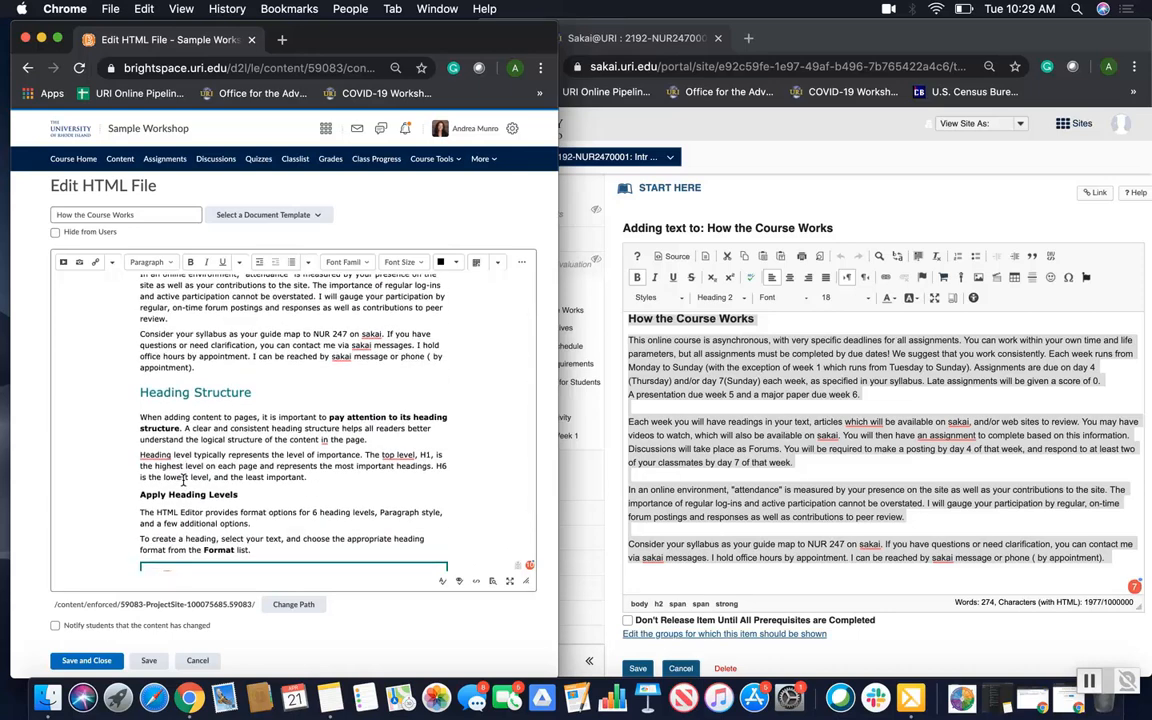
{"action": "left_click_drag", "start_coordinate": [138, 392], "coordinate": [440, 518]}
{"action": "scroll", "coordinate": [220, 481], "scroll_direction": "down", "scroll_amount": 5}
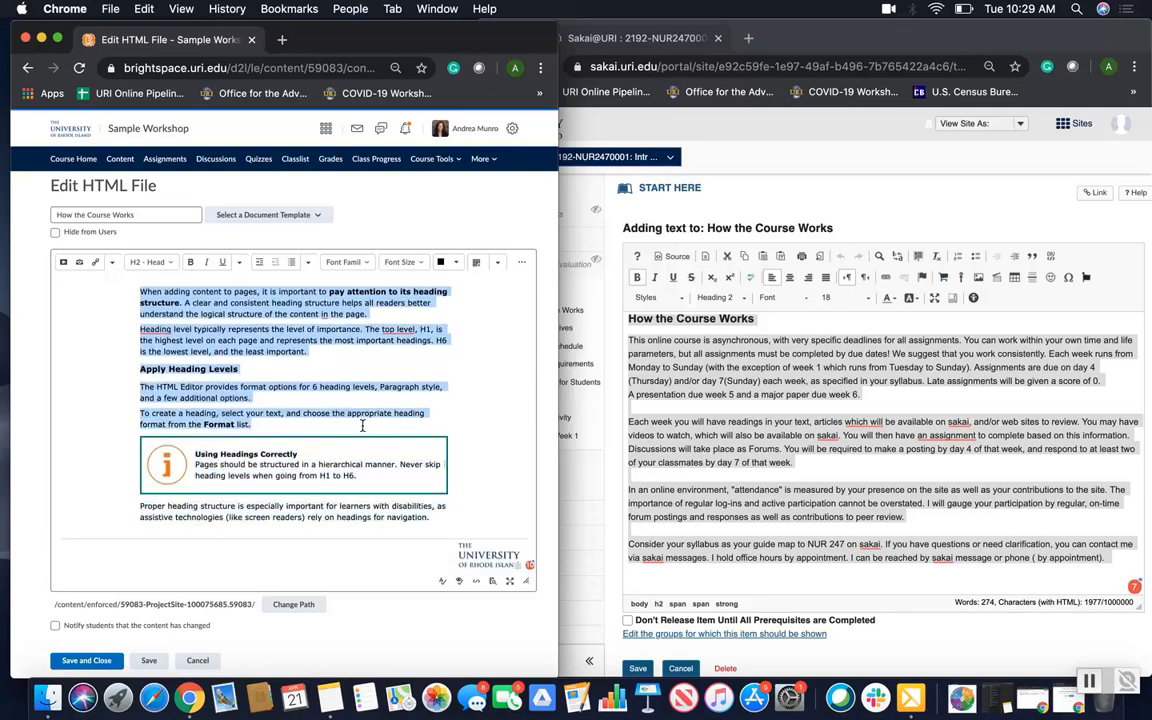
{"action": "key", "text": "super+v"}
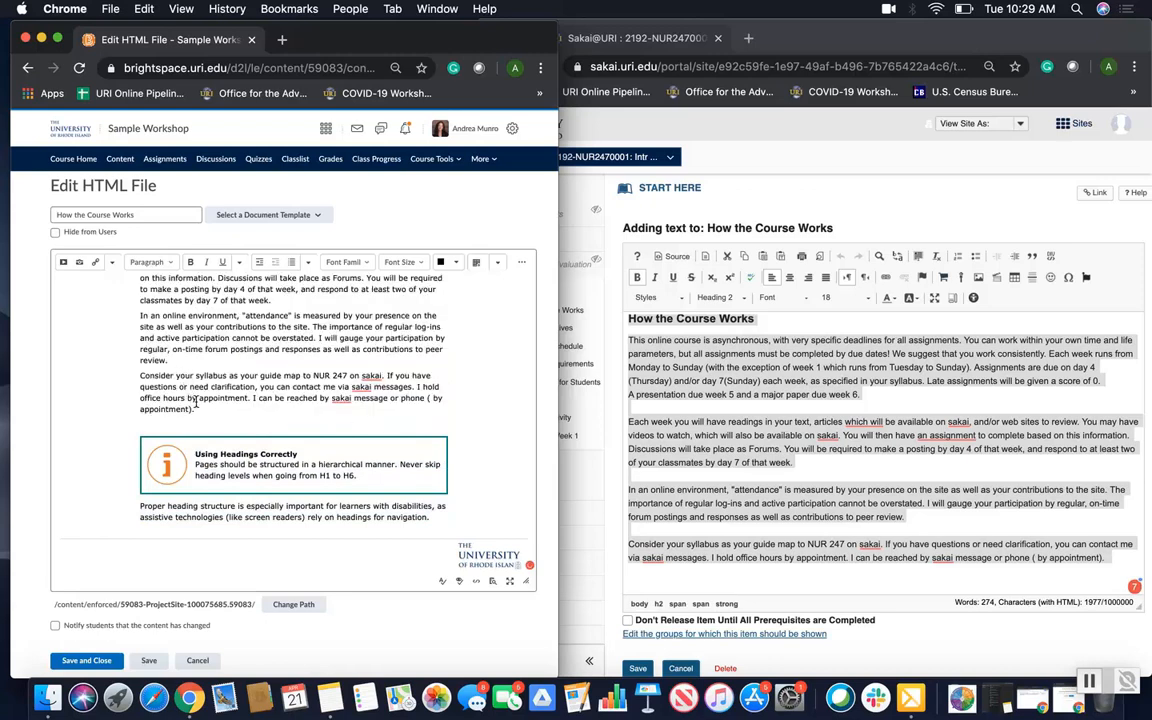
{"action": "key", "text": "BackSpace"}
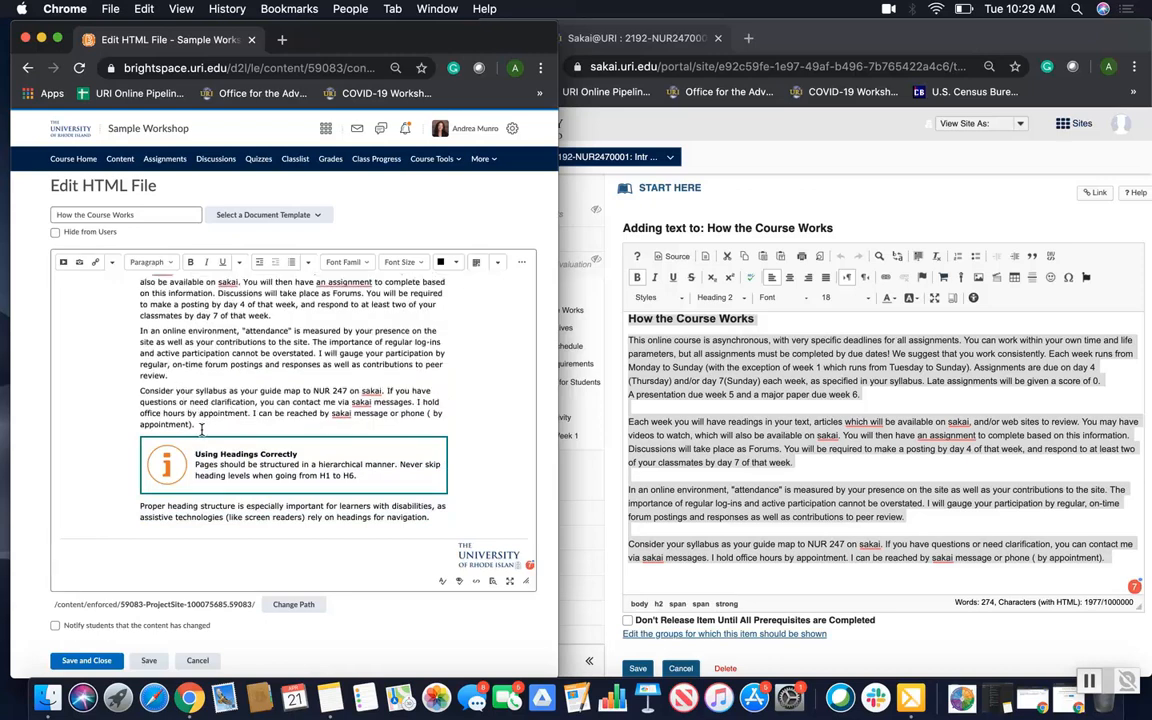
Move the "Consider your syllabus as your guide map" paragraph into the info box, replacing its sample text and matching its style
{"action": "left_click_drag", "start_coordinate": [196, 425], "coordinate": [138, 391]}
{"action": "key", "text": "super+c"}
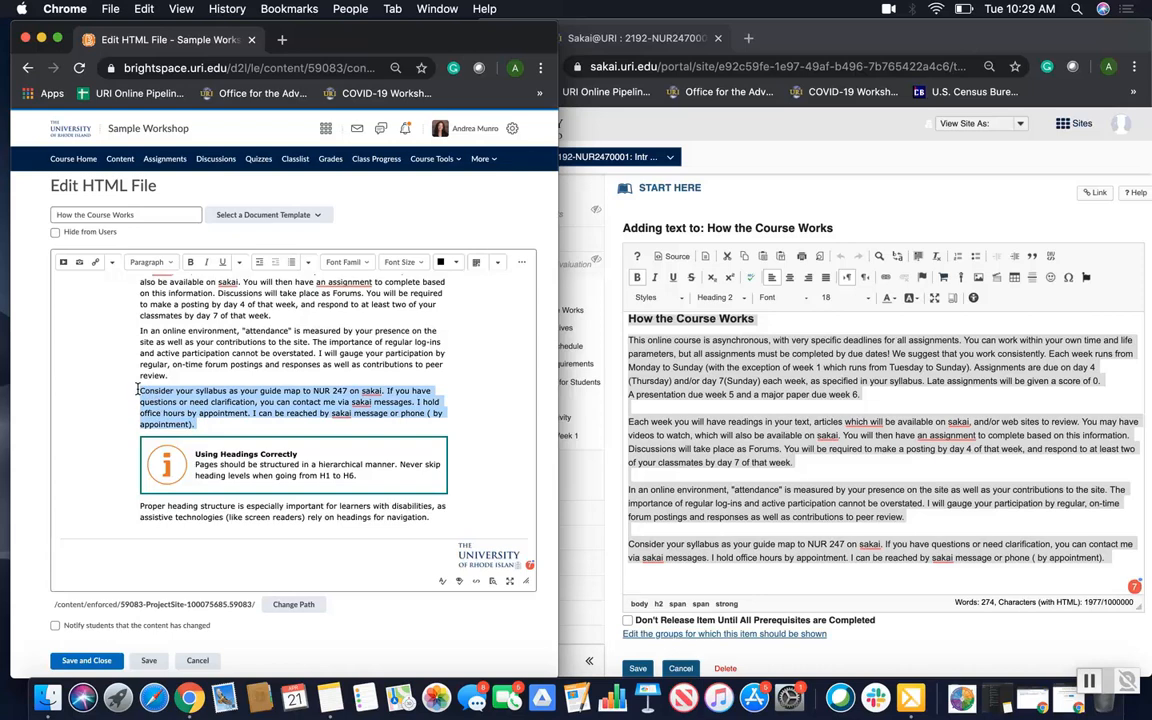
{"action": "key", "text": "BackSpace"}
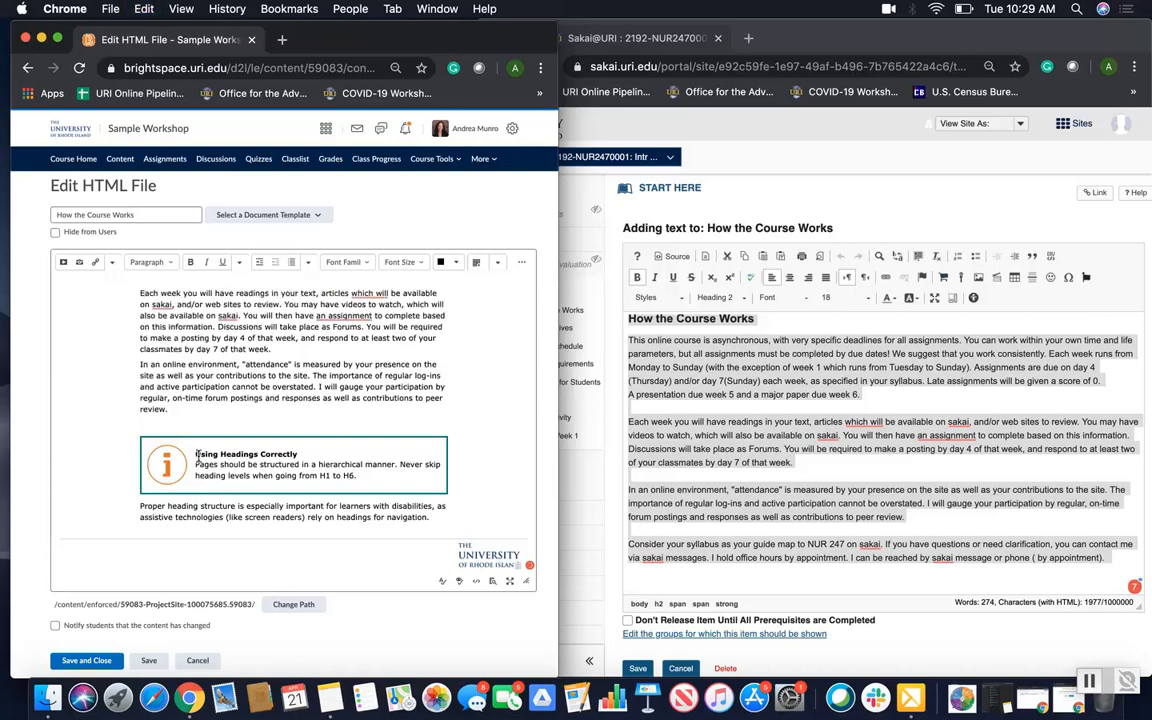
{"action": "left_click_drag", "start_coordinate": [194, 464], "coordinate": [357, 476]}
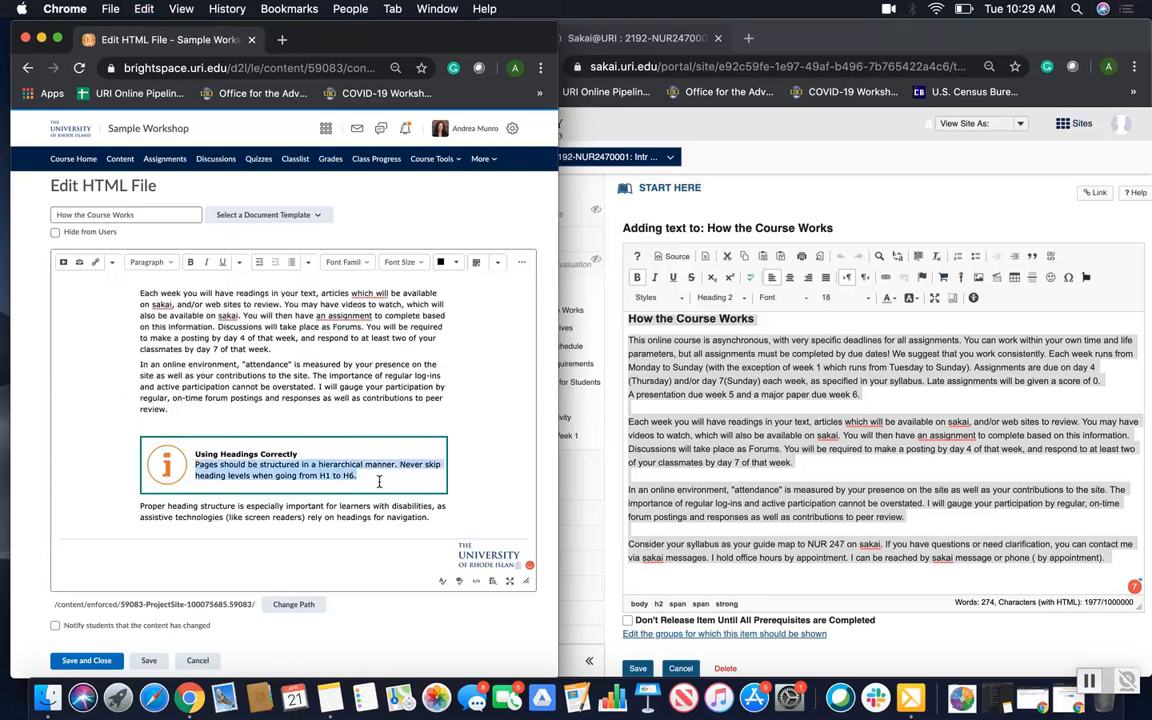
{"action": "right_click", "coordinate": [329, 474]}
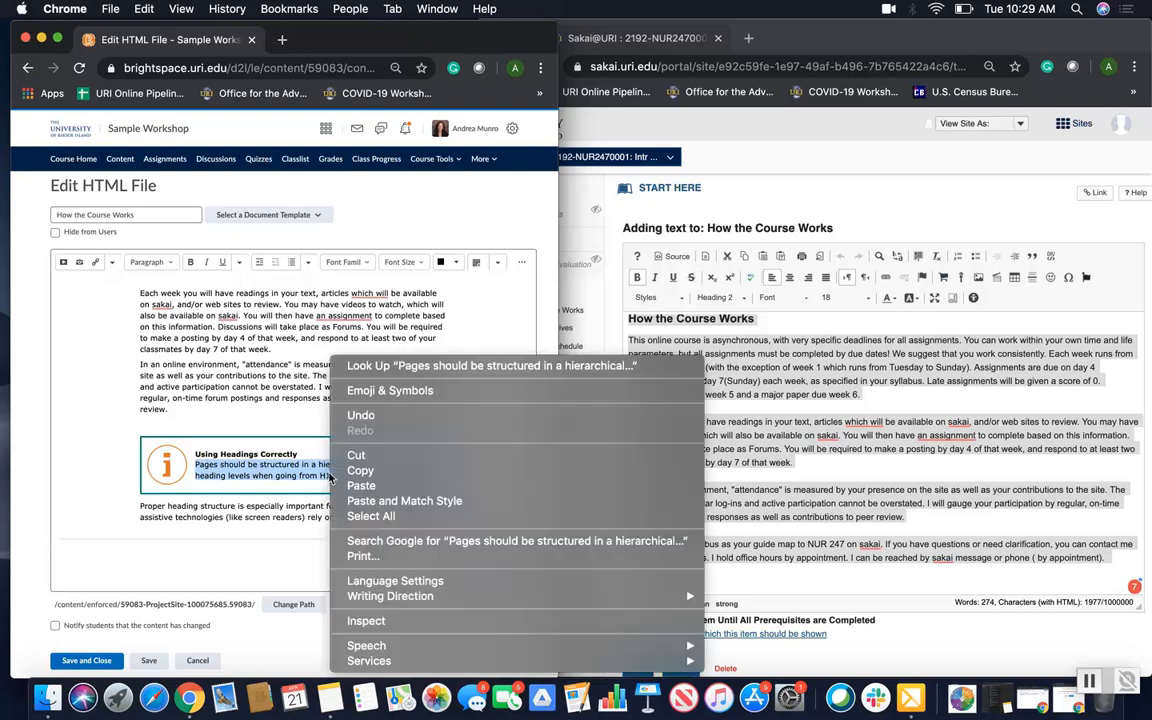
{"action": "left_click", "coordinate": [350, 498]}
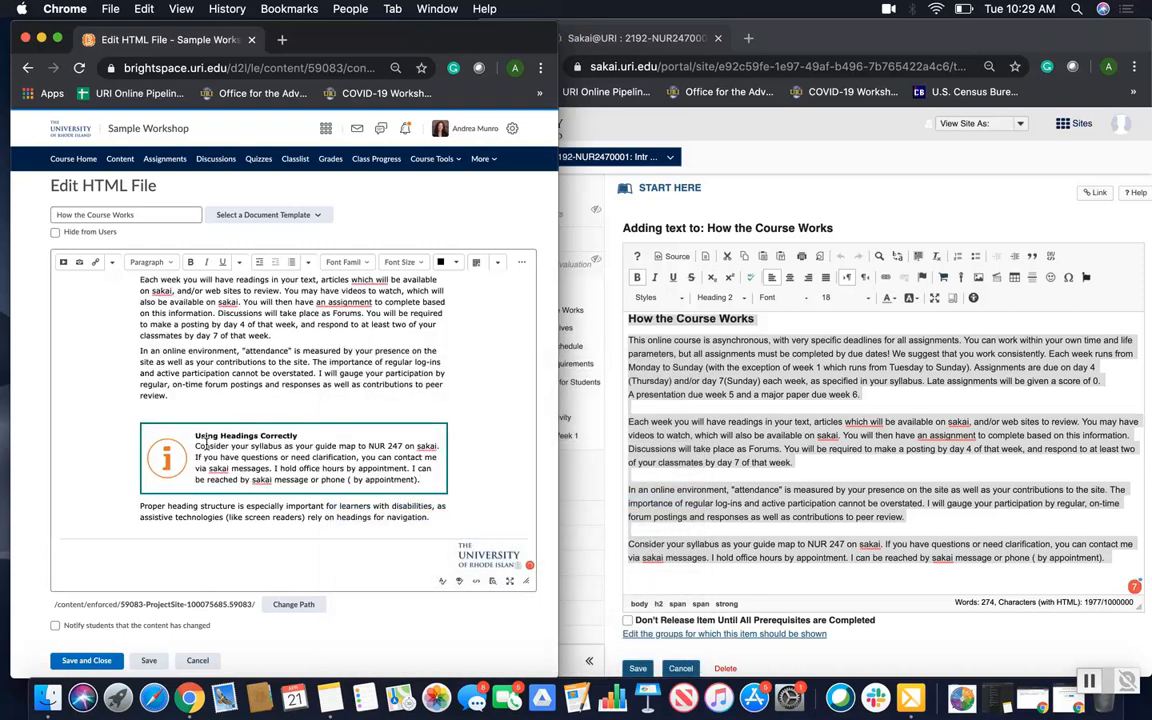
Replace the info box heading "Using Headings Correctly" with the placeholder text "dfsfdssdsy"
{"action": "left_click_drag", "start_coordinate": [195, 436], "coordinate": [294, 436]}
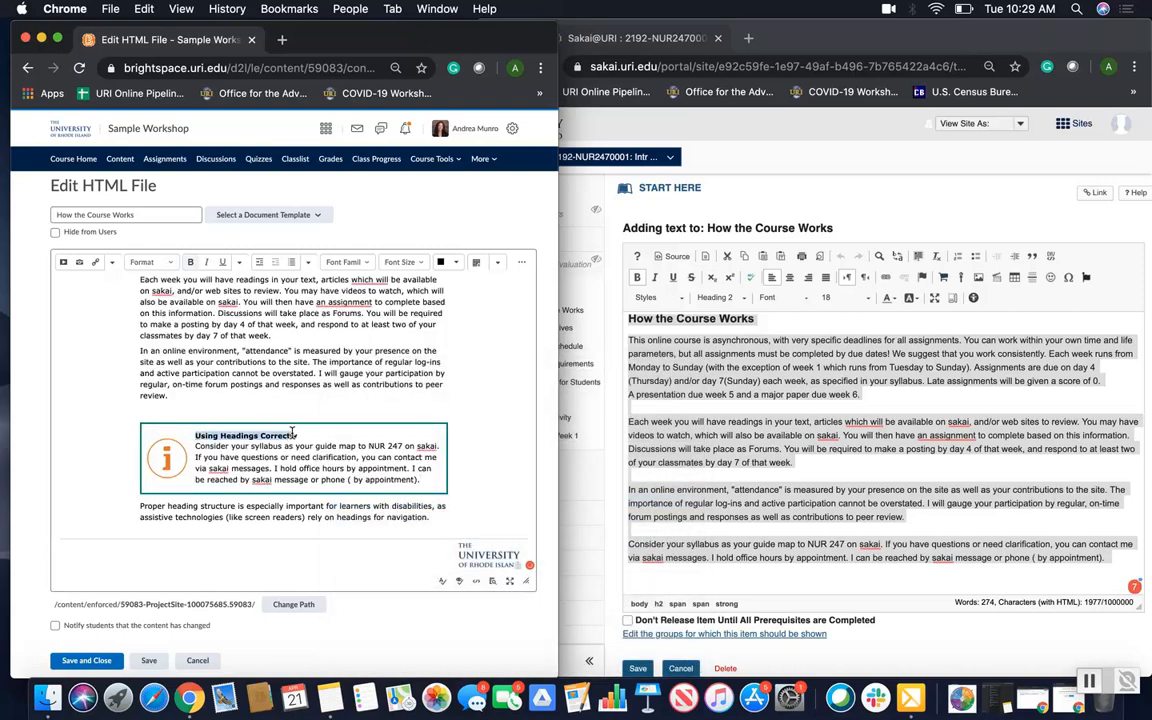
{"action": "type", "text": "dfsfdssdsy"}
{"action": "scroll", "coordinate": [337, 437], "scroll_direction": "down", "scroll_amount": 1}
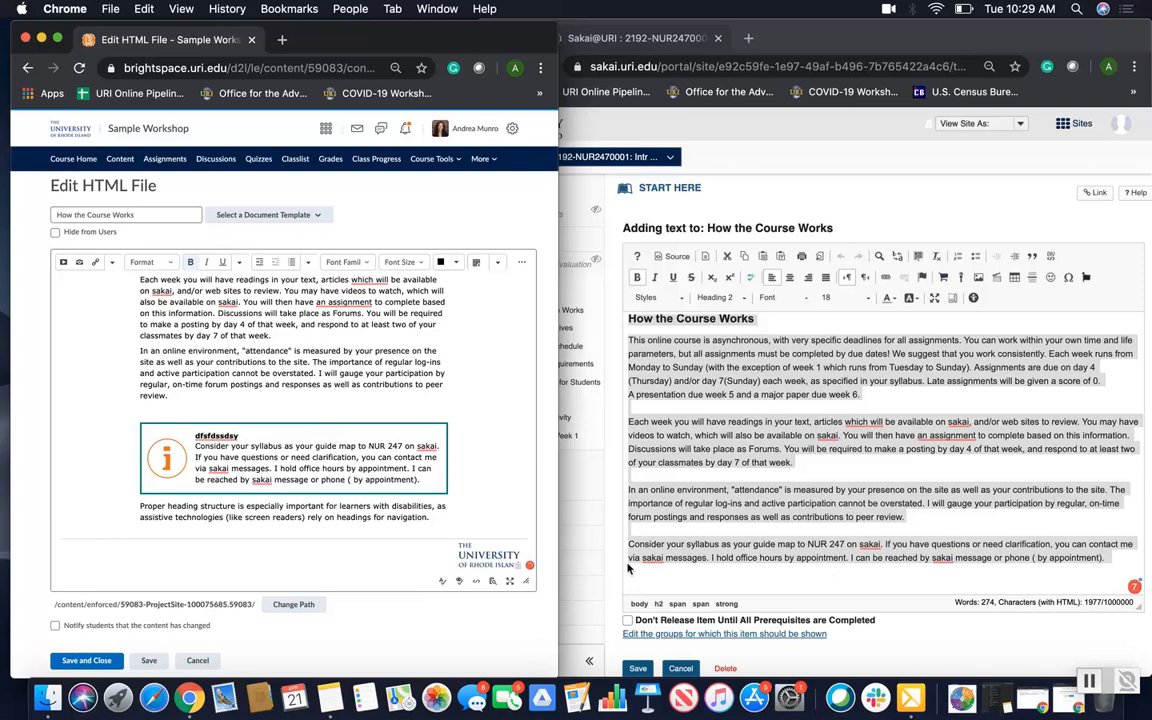
Save and close the Brightspace page, and cancel editing the How the Course Works text in Sakai
{"action": "left_click", "coordinate": [97, 664]}
{"action": "scroll", "coordinate": [884, 503], "scroll_direction": "down", "scroll_amount": 3}
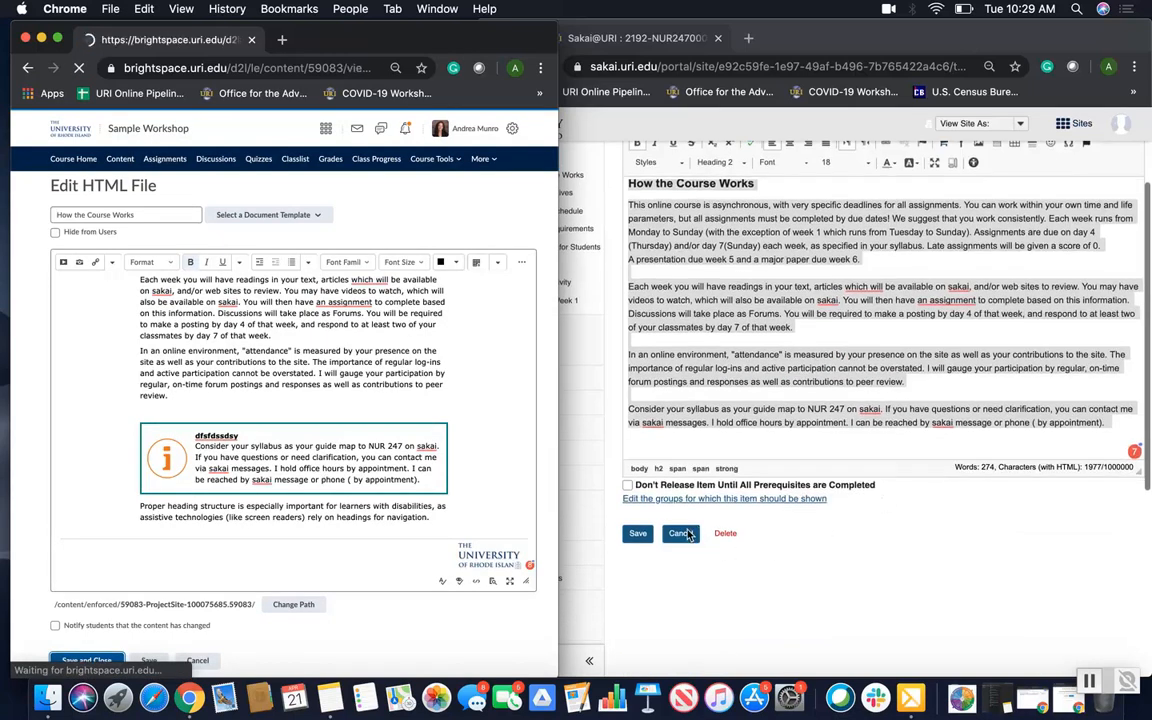
{"action": "left_click", "coordinate": [680, 534]}
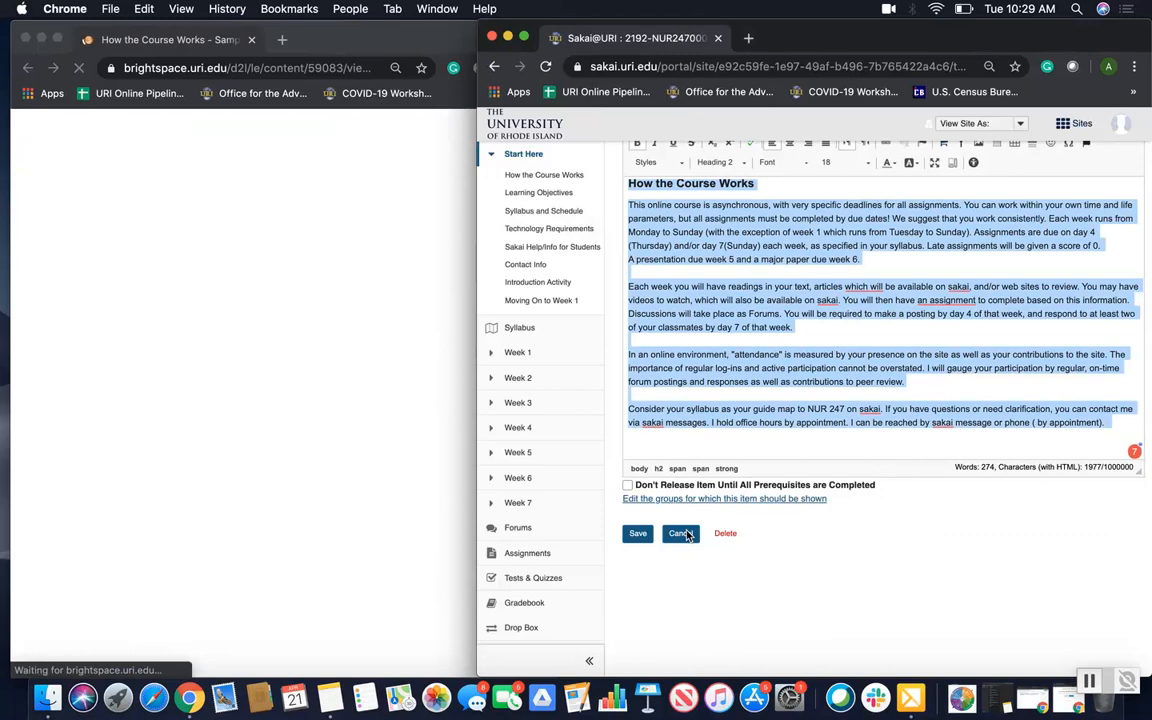